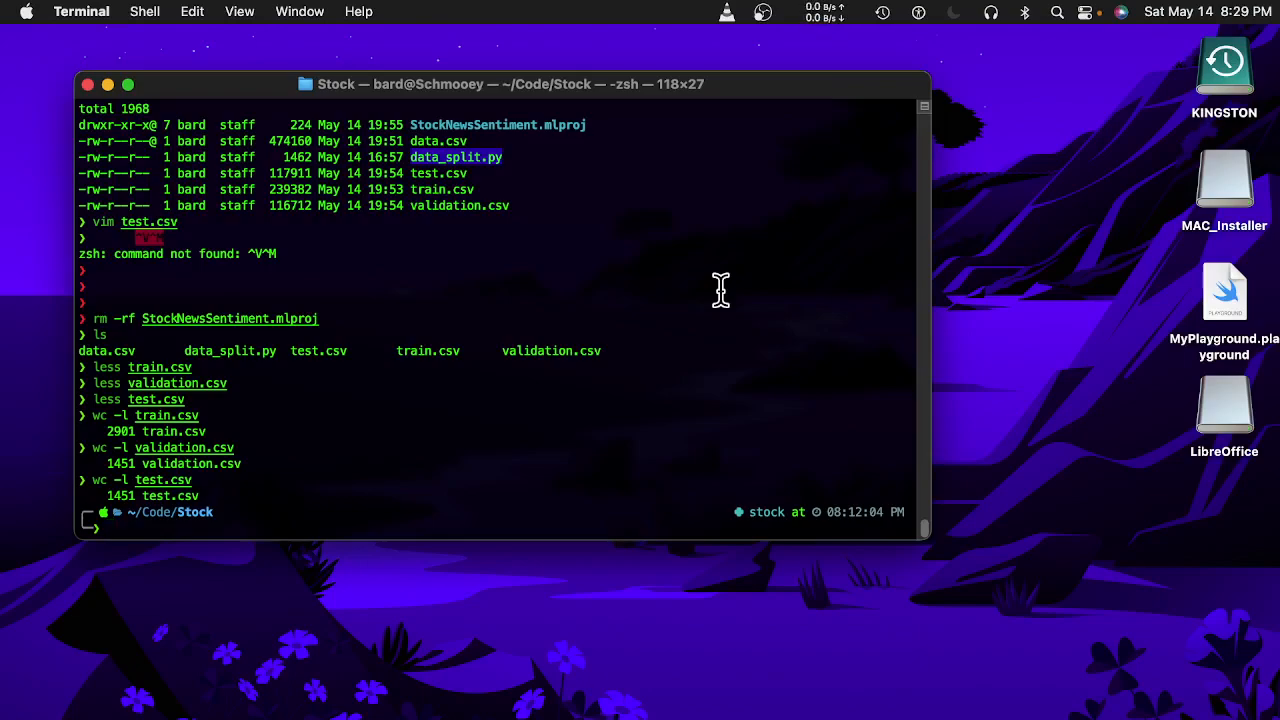
# Enter 'more data.csv' at the zsh prompt to page through the data file.
pyautogui.write('more ')
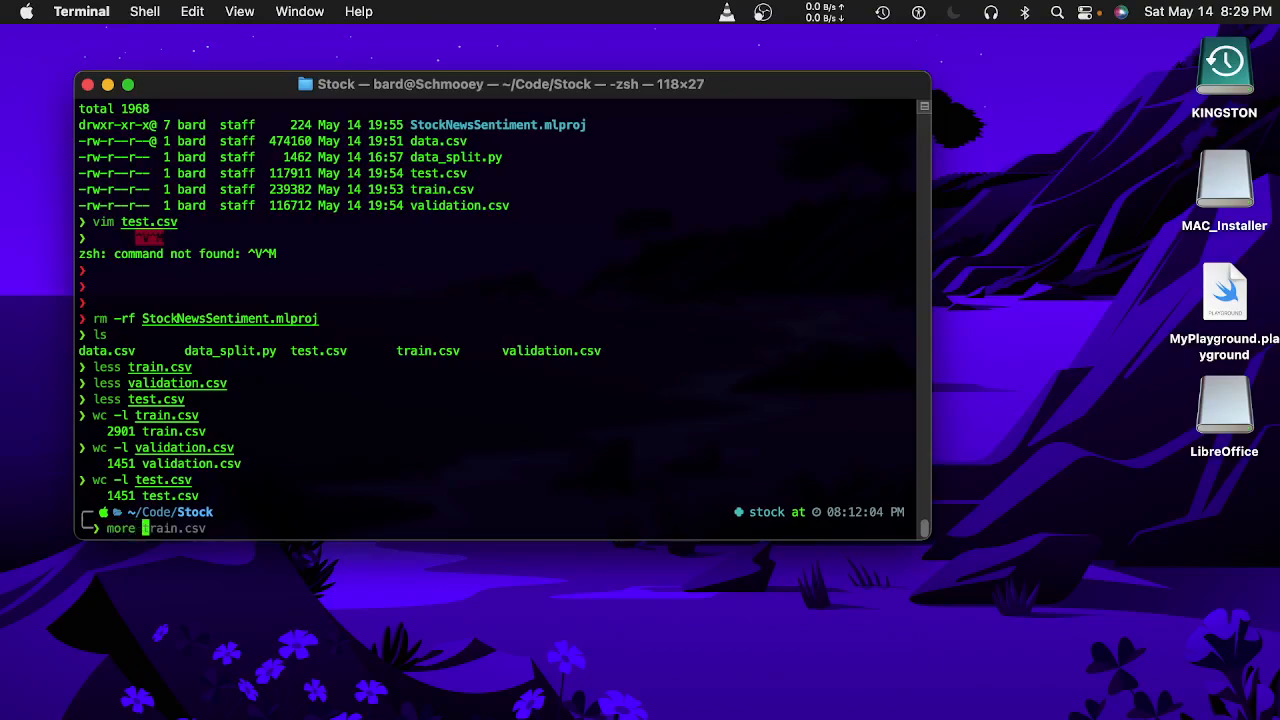
pyautogui.write('data.csv')
# Display data.csv with more in a taller Terminal window.
pyautogui.press('Return')
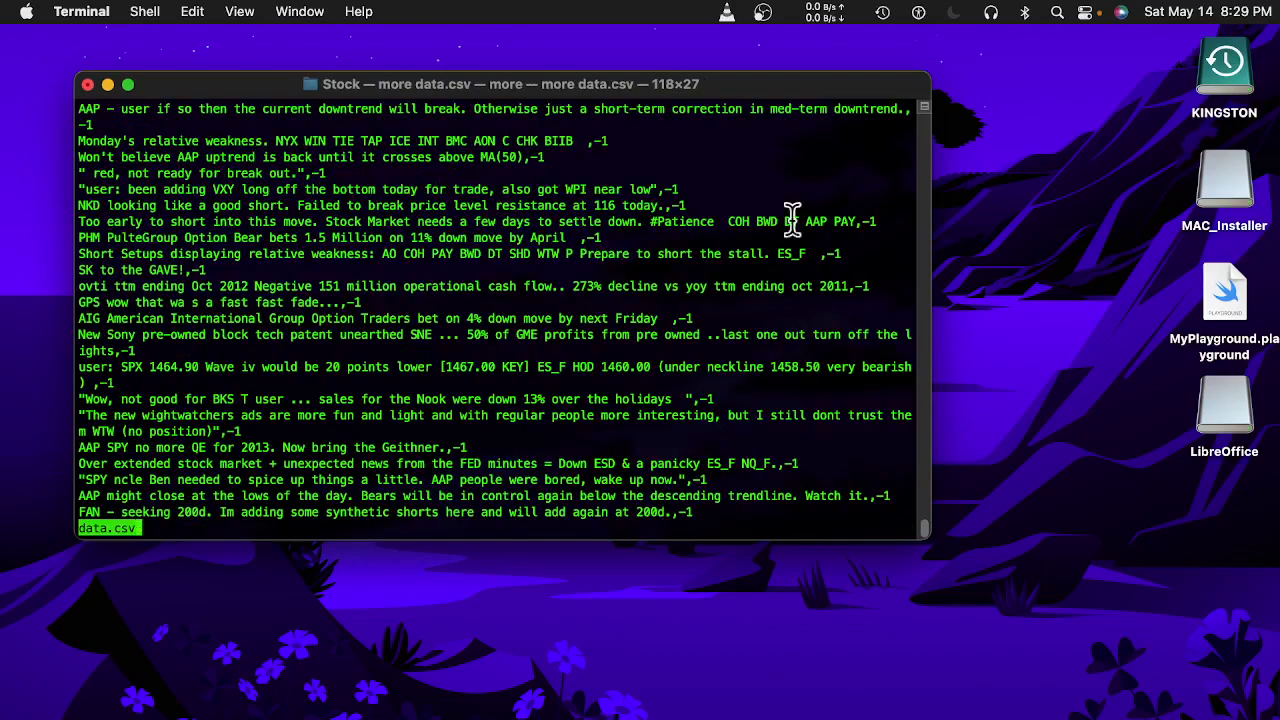
pyautogui.moveTo(925, 528)
pyautogui.mouseDown()
pyautogui.moveTo(925, 100)
pyautogui.moveTo(889, 436)
pyautogui.moveTo(900, 530)
pyautogui.moveTo(909, 525)
pyautogui.mouseUp()
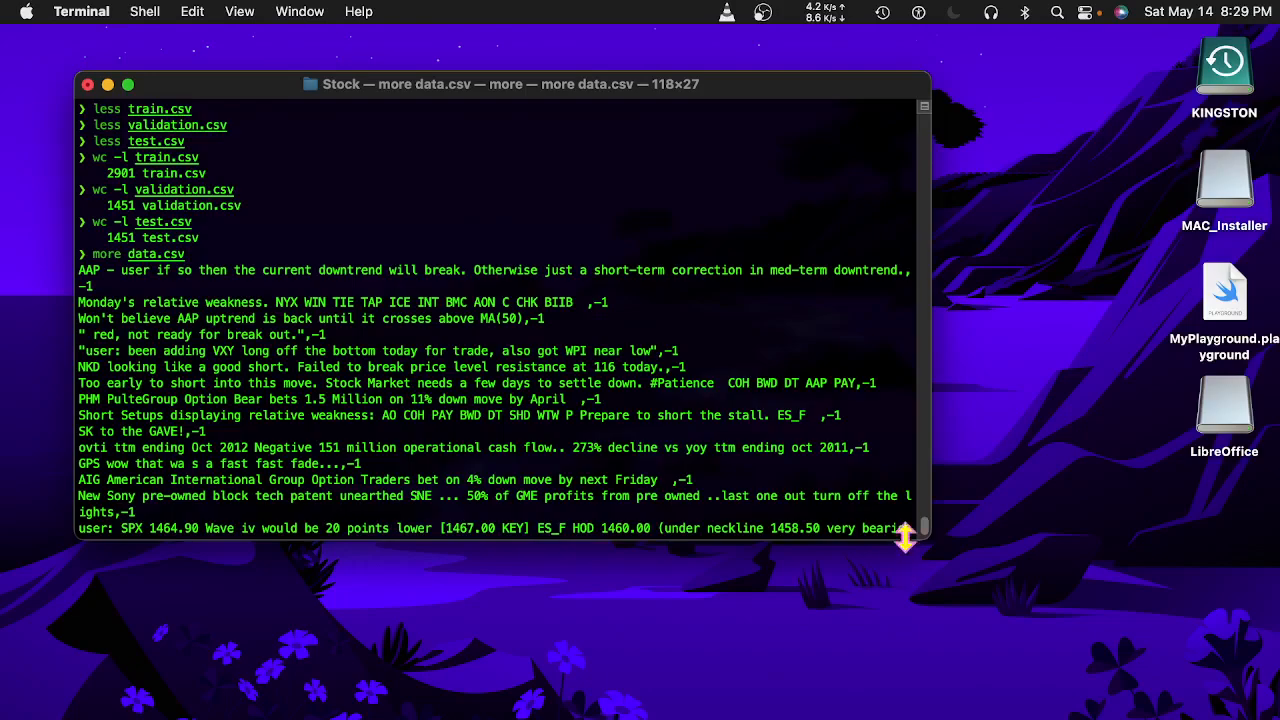
pyautogui.moveTo(906, 534); pyautogui.dragTo(1103, 716)
# Page through data.csv's labelled tweets, quit, and list the Stock folder's files with ls.
pyautogui.press('space')
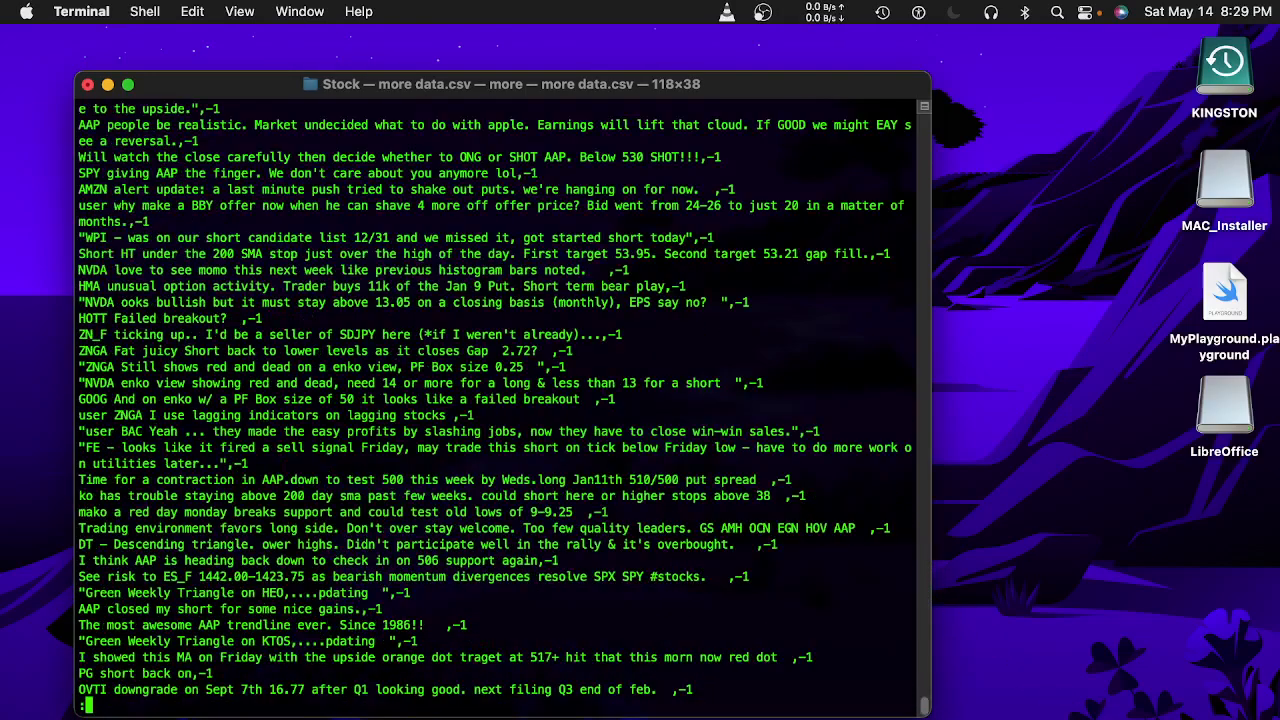
pyautogui.press('space')
pyautogui.press('space')
pyautogui.press('space')
pyautogui.press('space')
pyautogui.press('space')
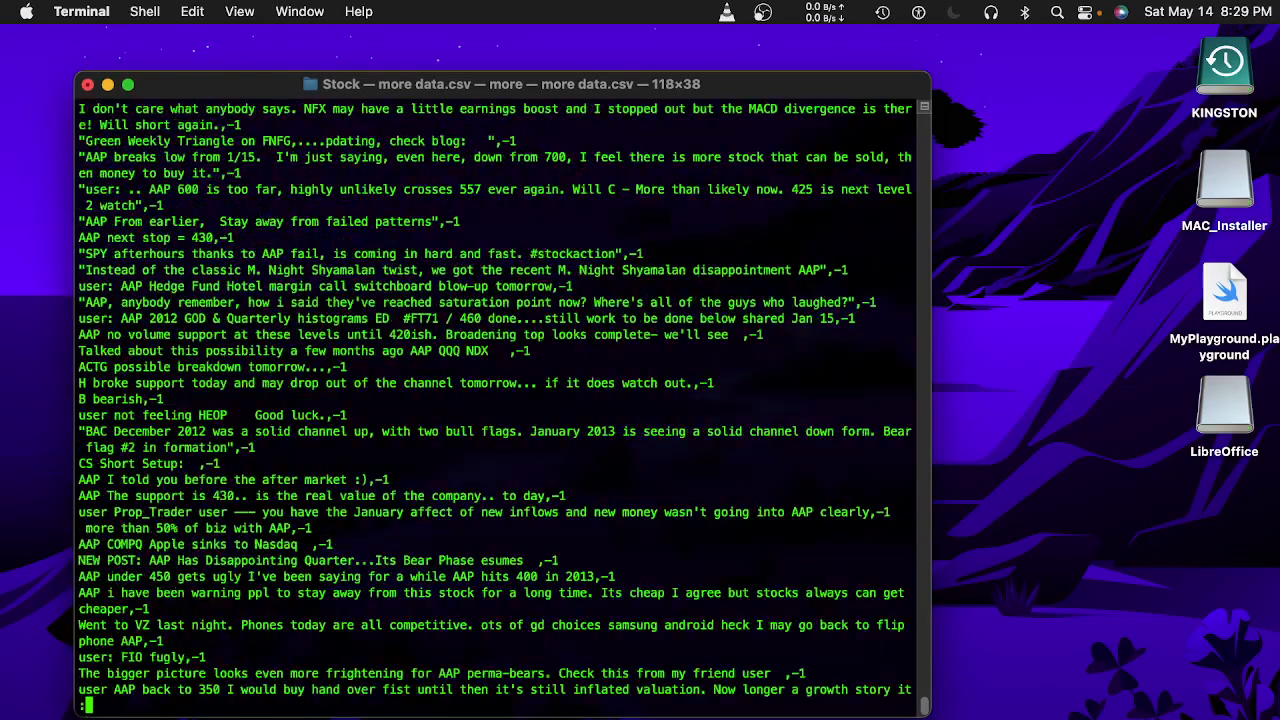
pyautogui.press('space')
pyautogui.press('space')
pyautogui.press('q')
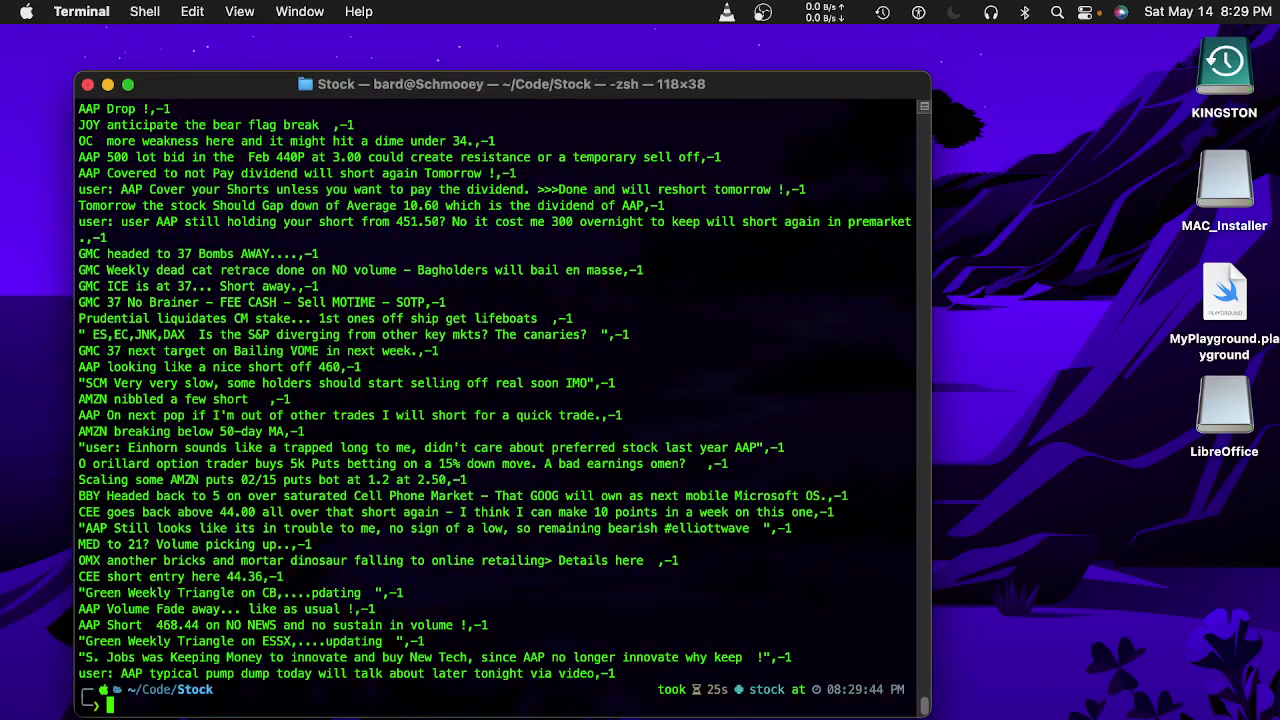
pyautogui.write('ls')
pyautogui.press('Return')
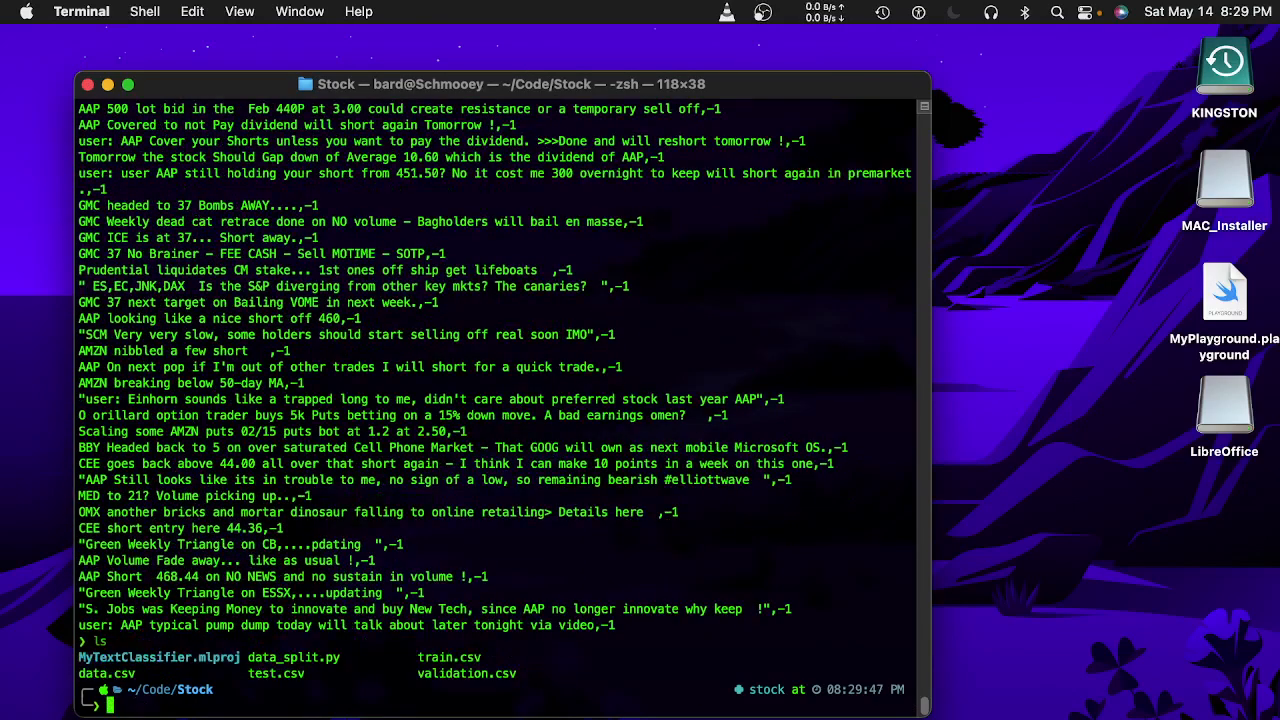
# Read train.csv's text and label rows with more, quit, and begin a wc -l command.
pyautogui.write('more trai')
pyautogui.press('Tab')
pyautogui.press('Return')
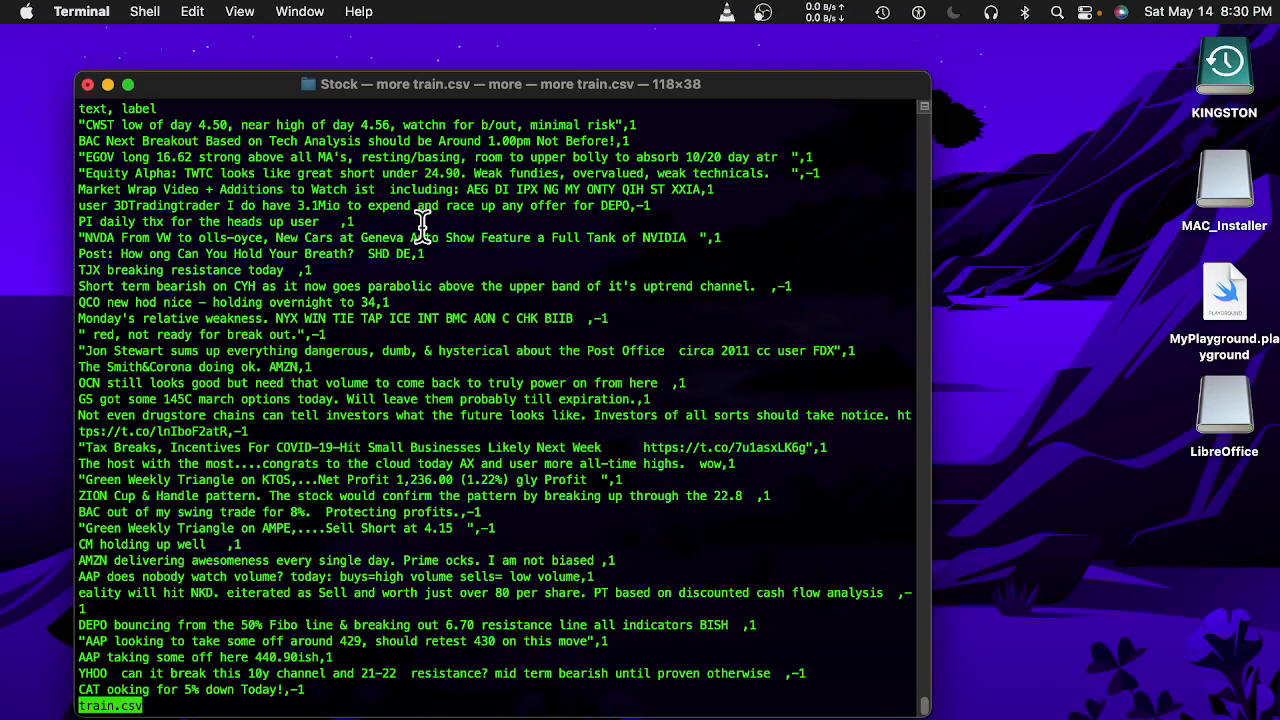
pyautogui.press('q')
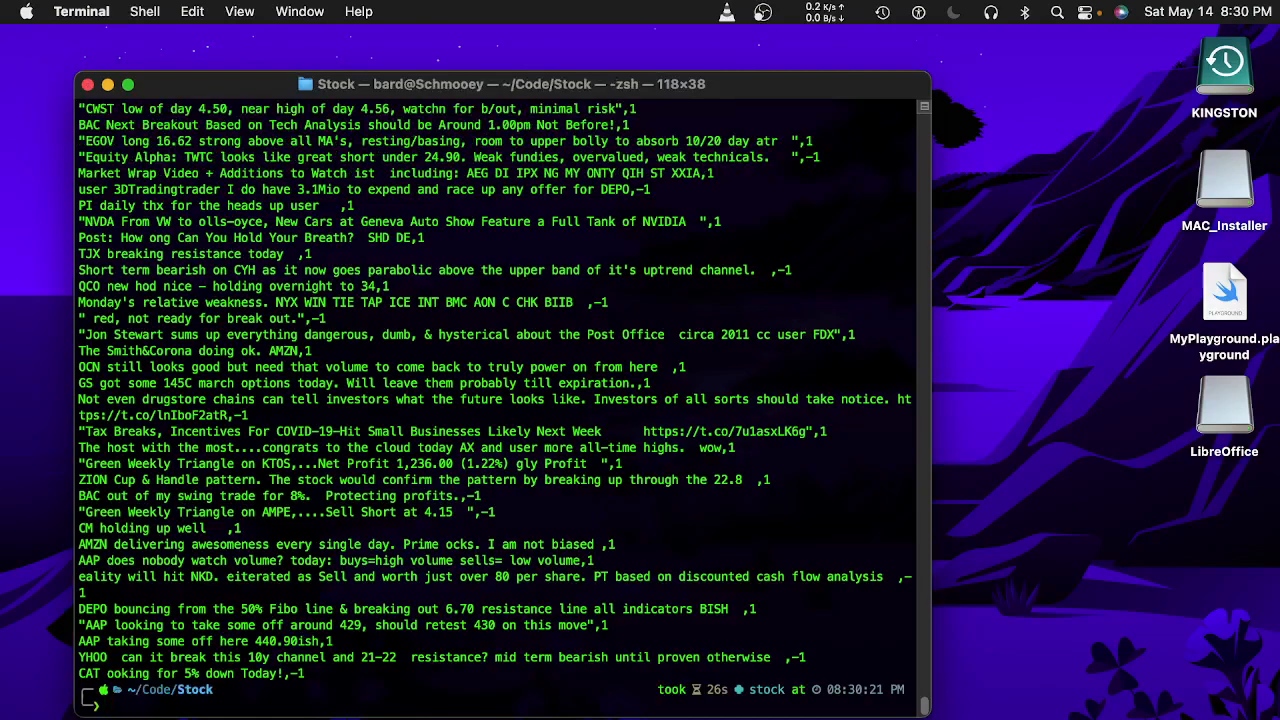
pyautogui.write('wc -l ')
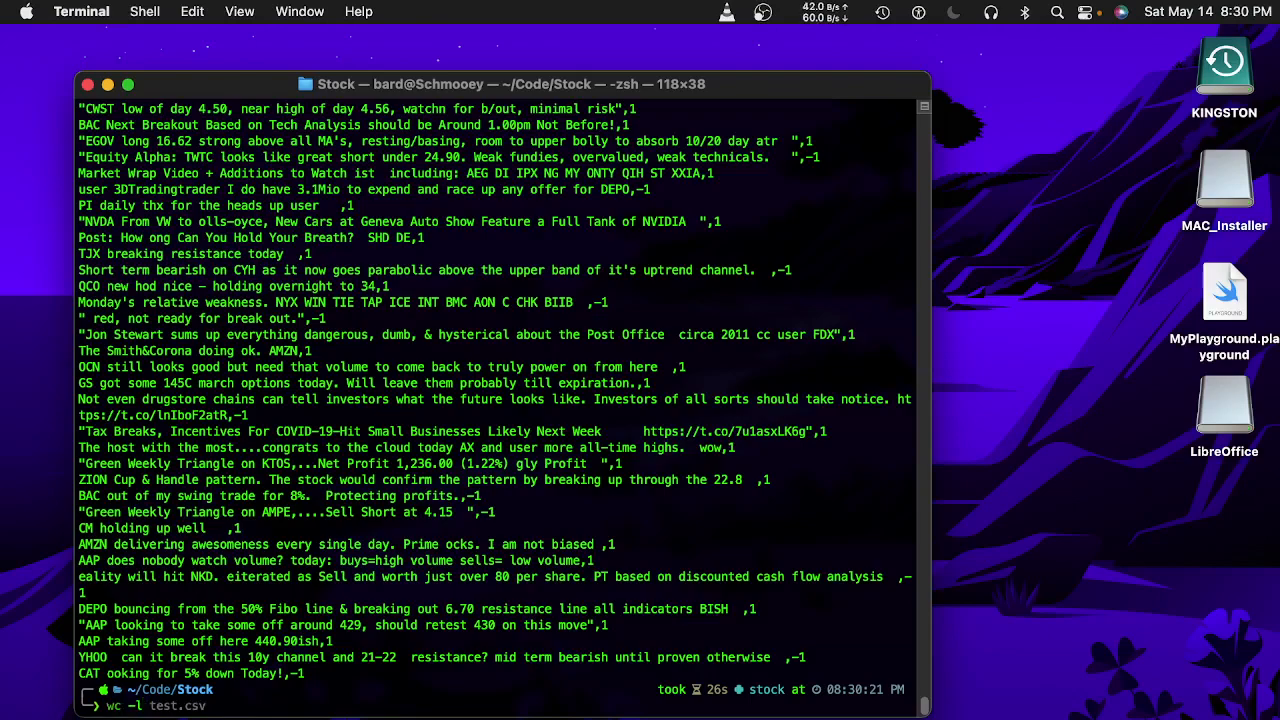
pyautogui.write('^')
# Run wc -l *.csv: data 5802, train 2901, test and validation 1451 each, 11605 total.
pyautogui.press('BackSpace')
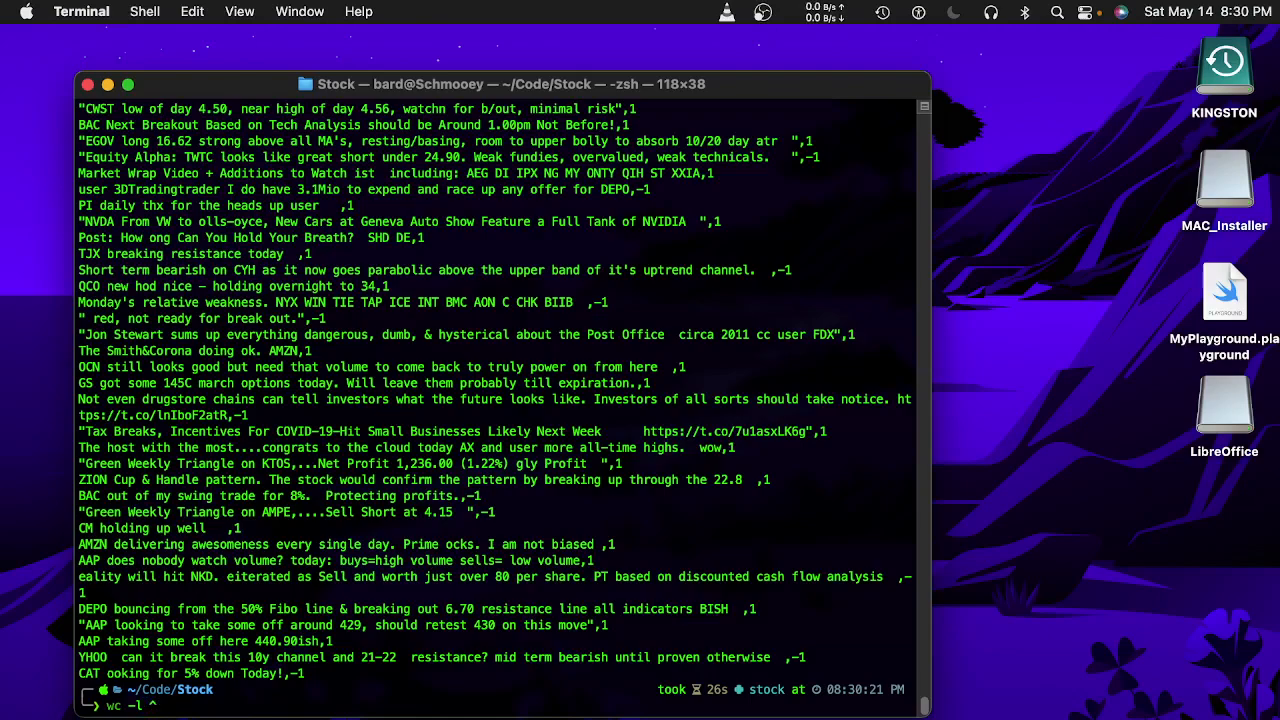
pyautogui.write('^')
pyautogui.write('.')
pyautogui.write('csv')
pyautogui.press('Return')
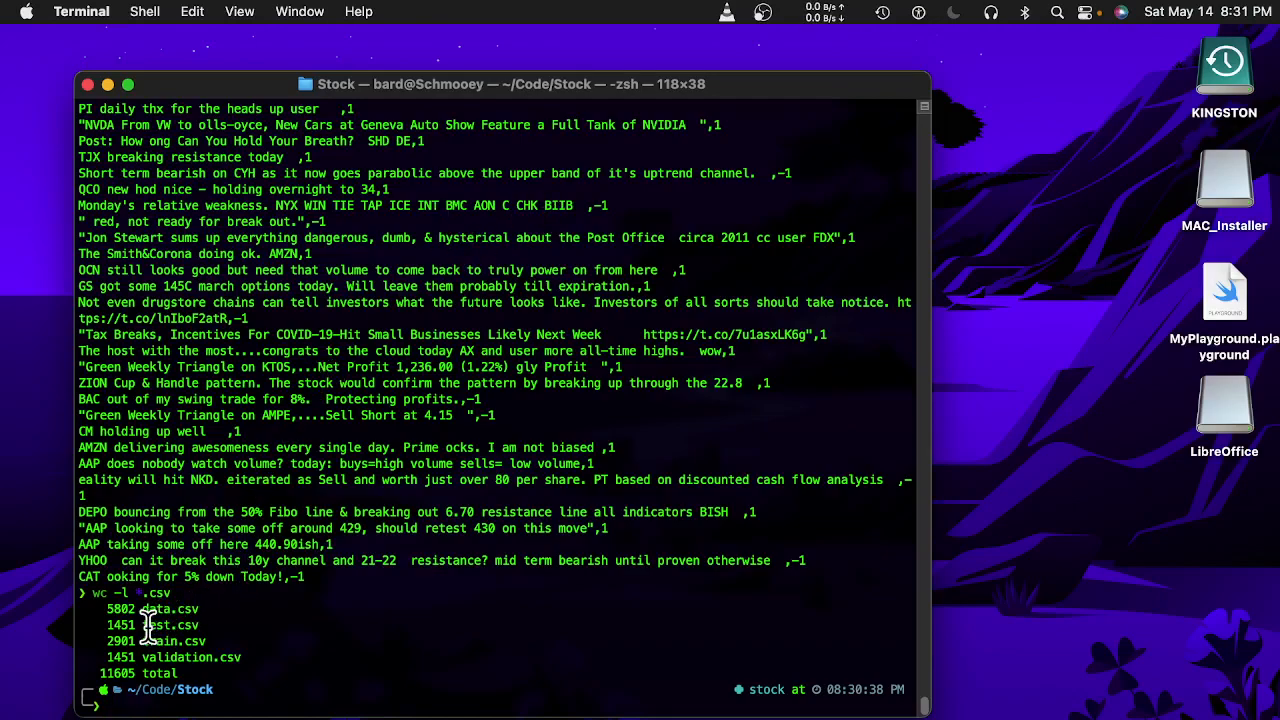
pyautogui.moveTo(150, 625); pyautogui.dragTo(249, 652)
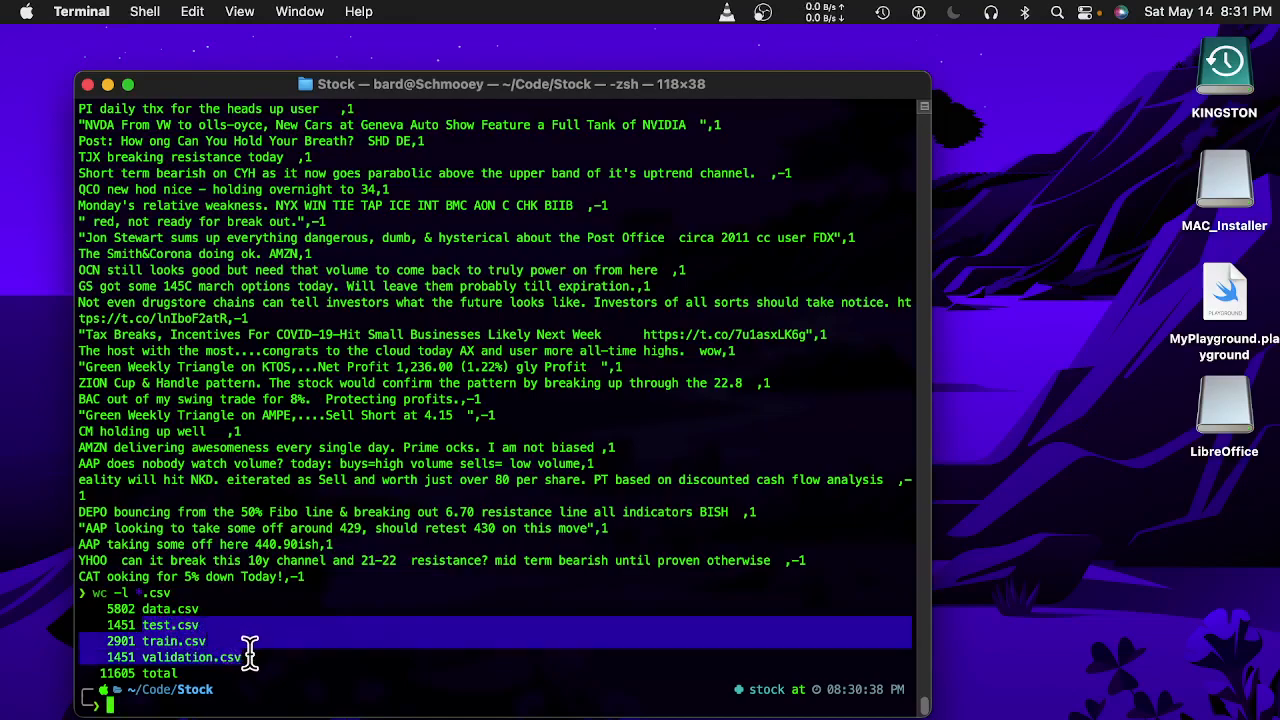
pyautogui.click(249, 652)
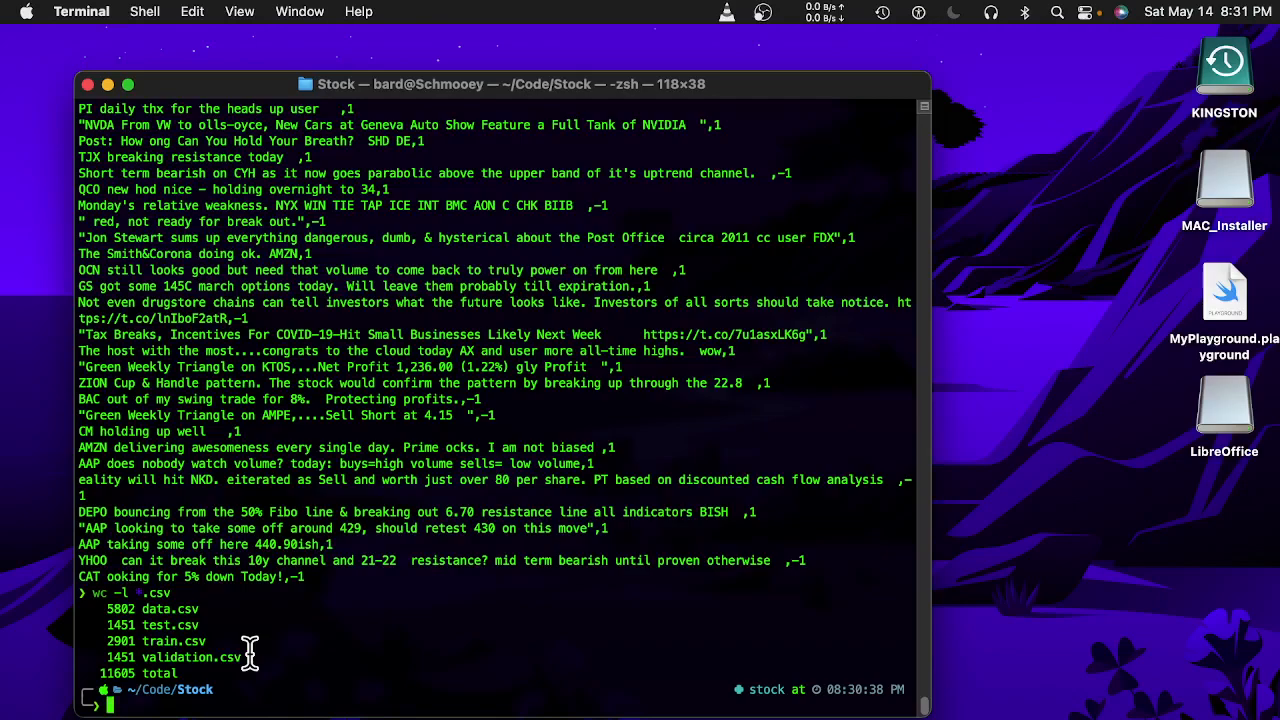
# Page through train.csv again with more, quit back to the prompt, and show Mission Control.
pyautogui.write('top ')
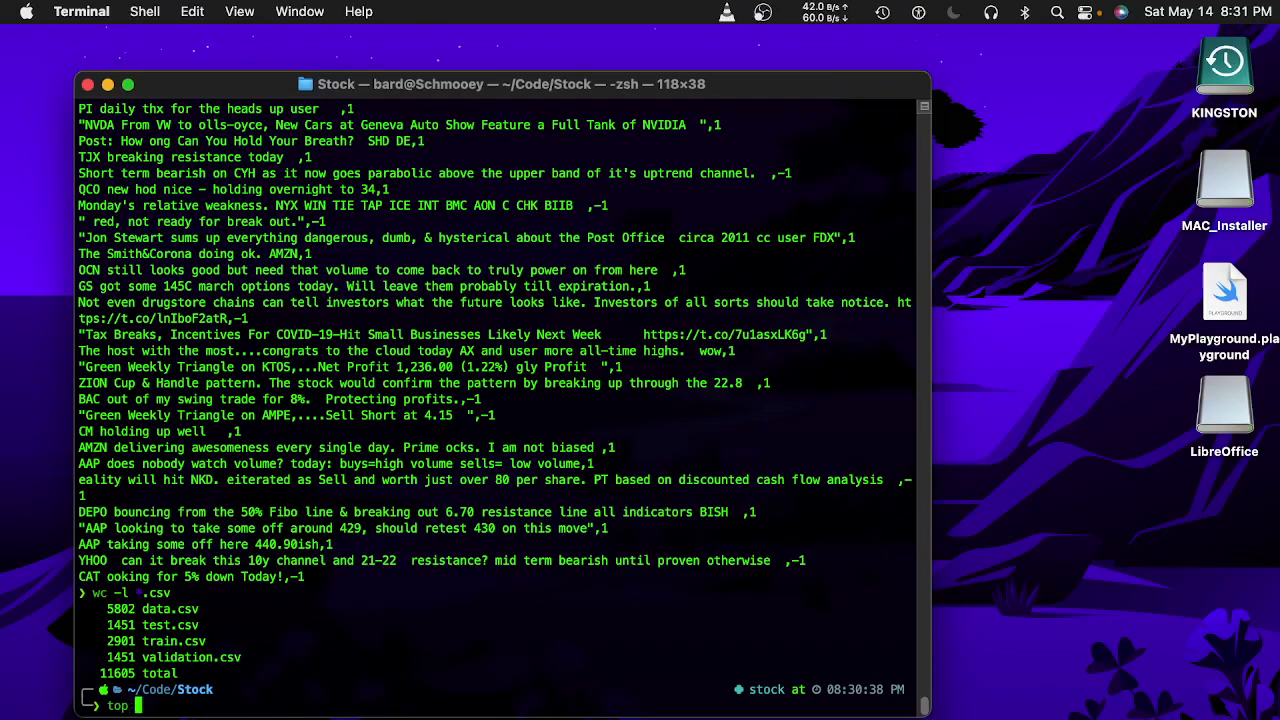
pyautogui.write('tr')
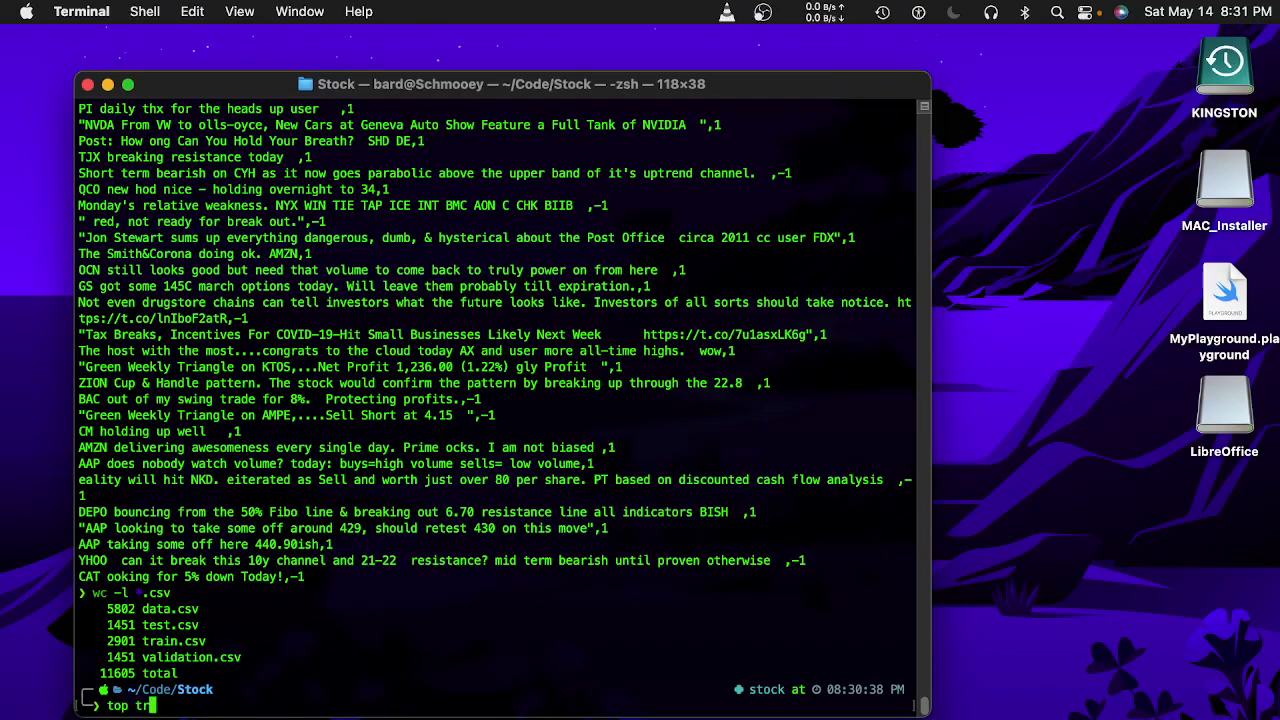
pyautogui.press('BackSpace')
pyautogui.press('BackSpace')
pyautogui.press('BackSpace')
pyautogui.press('BackSpace')
pyautogui.press('BackSpace')
pyautogui.press('BackSpace')
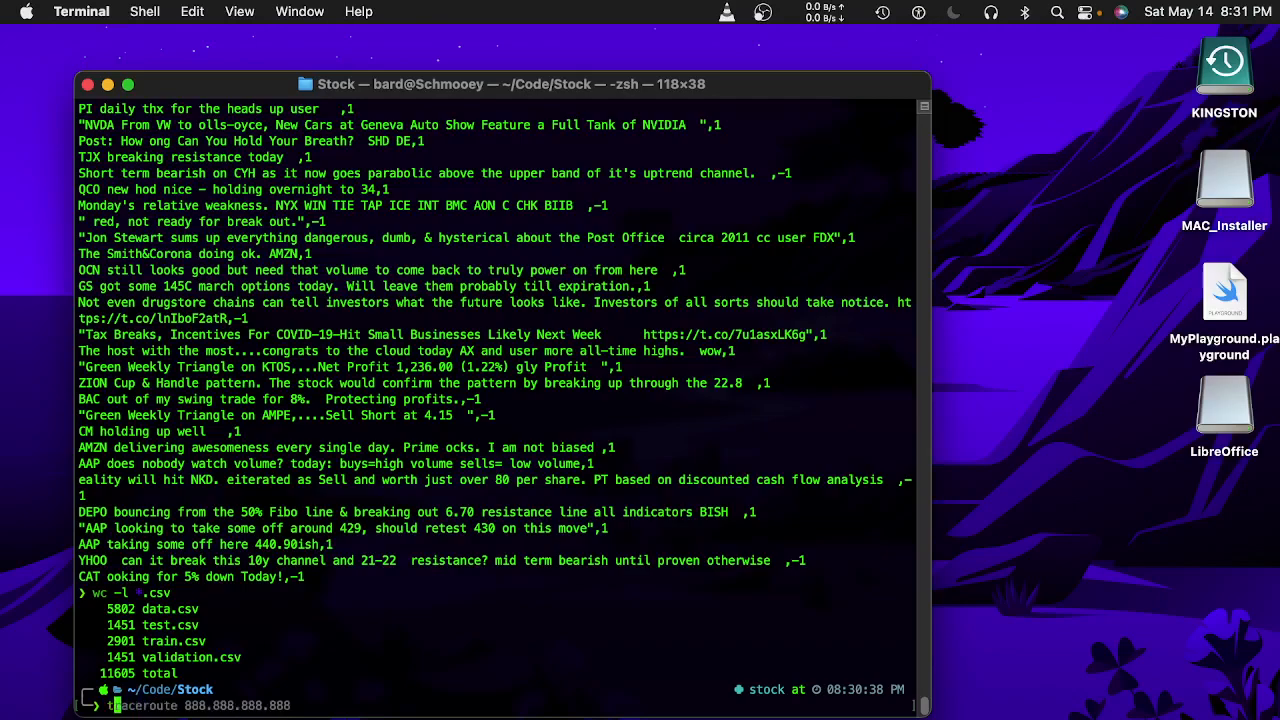
pyautogui.write('cat')
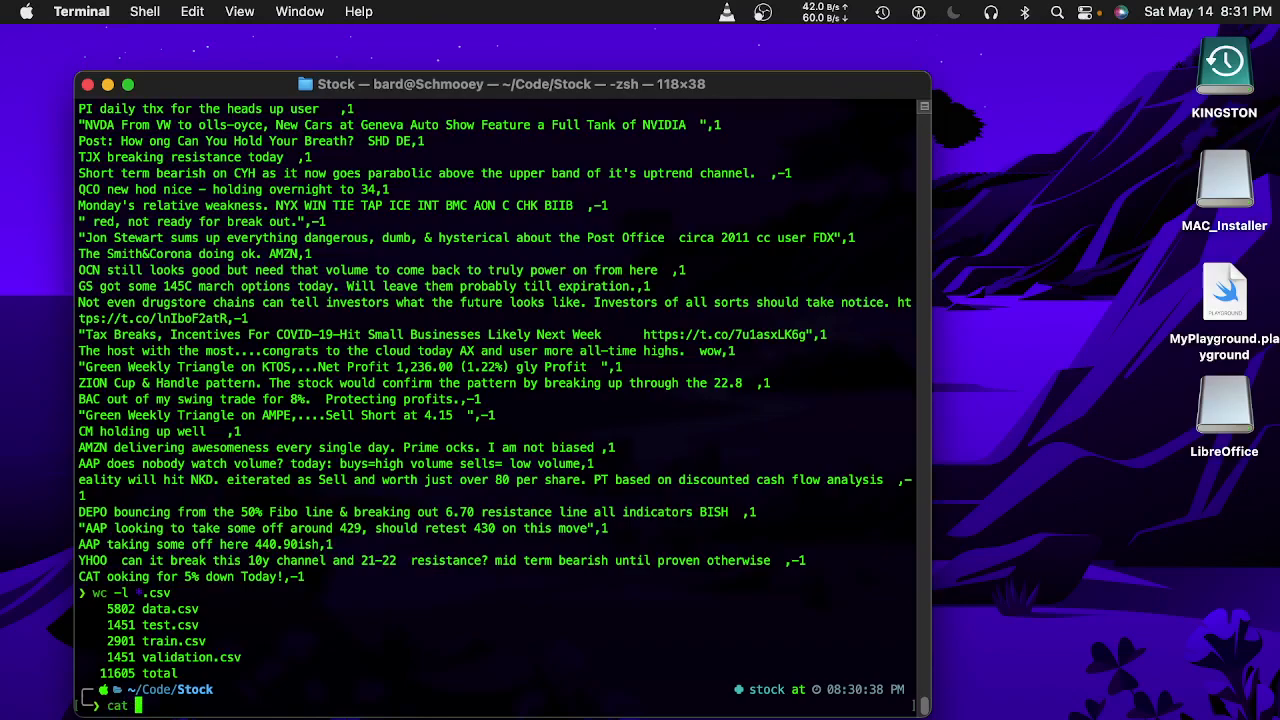
pyautogui.press('BackSpace')
pyautogui.press('BackSpace')
pyautogui.press('BackSpace')
pyautogui.press('BackSpace')
pyautogui.write('more ')
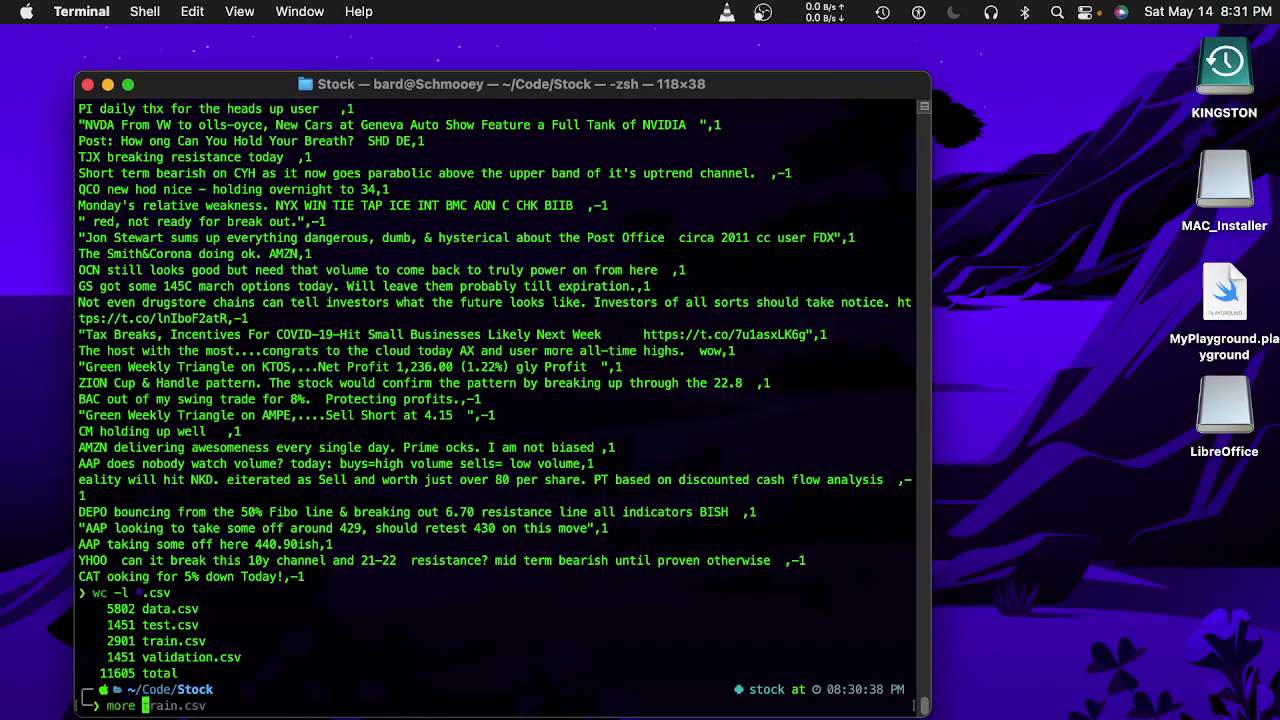
pyautogui.write('tra')
pyautogui.press('Right')
pyautogui.press('Return')
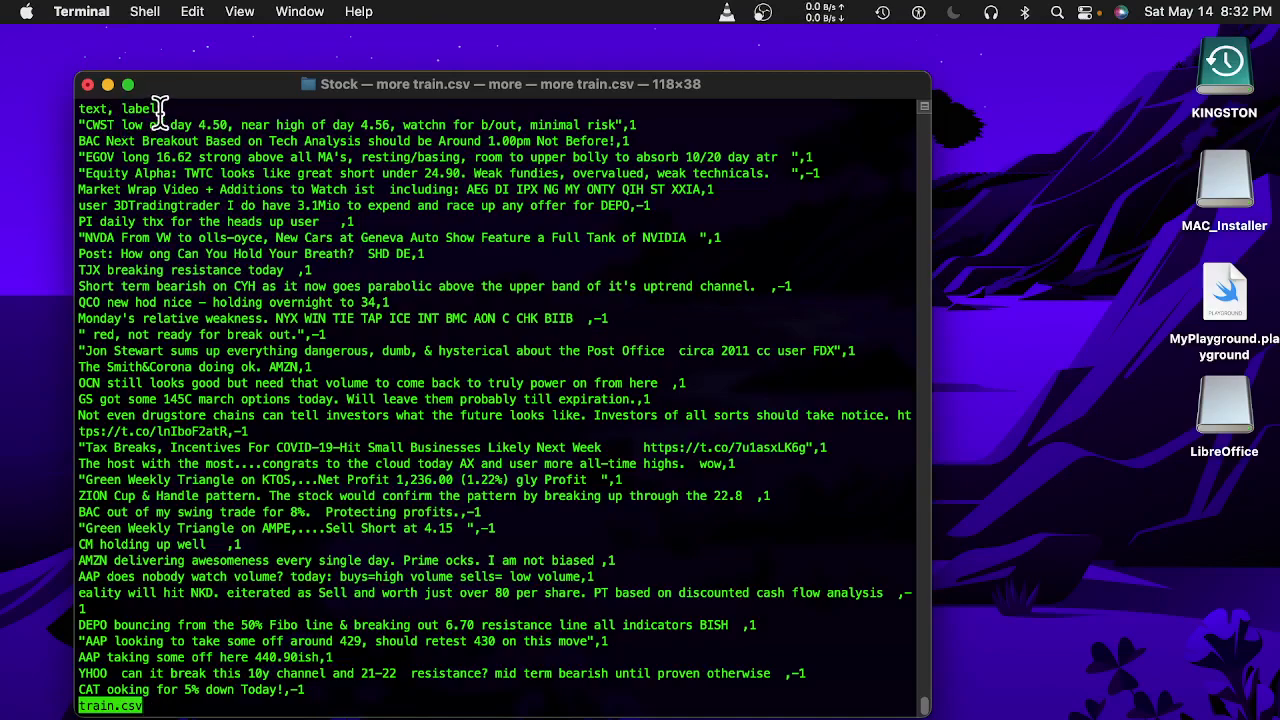
pyautogui.press('q')
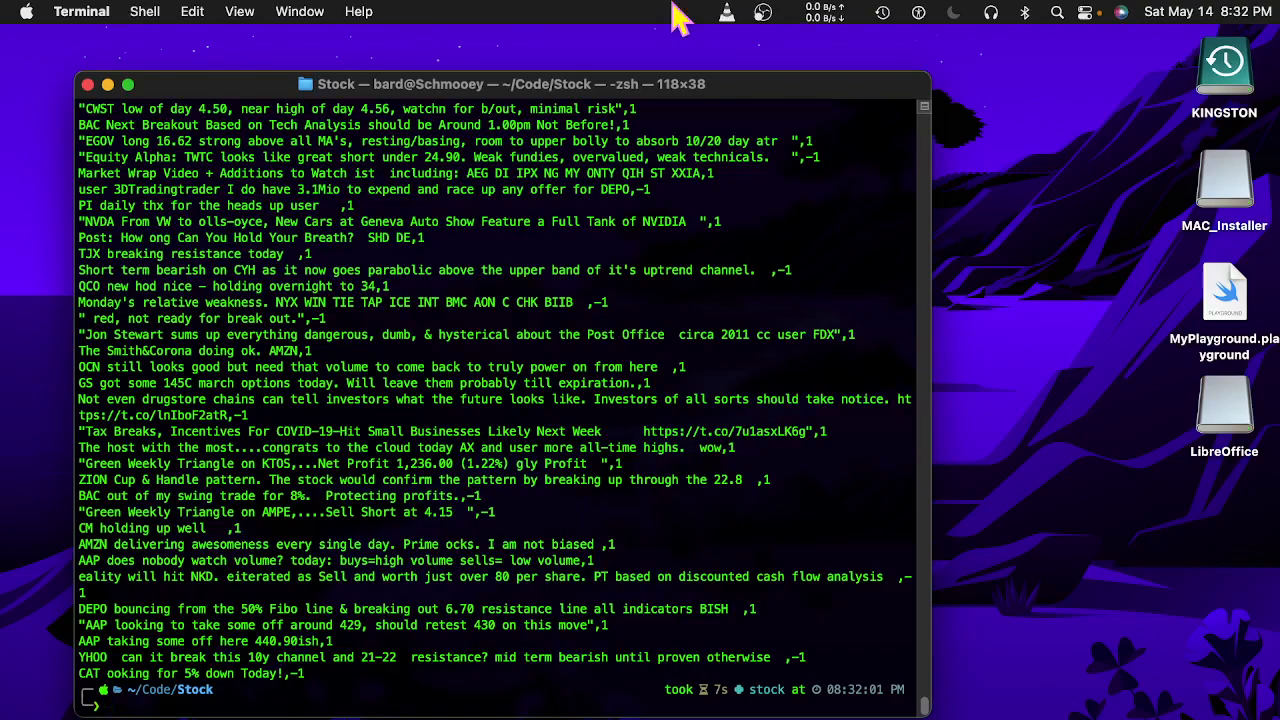
pyautogui.hotkey('ctrl', 'Up')
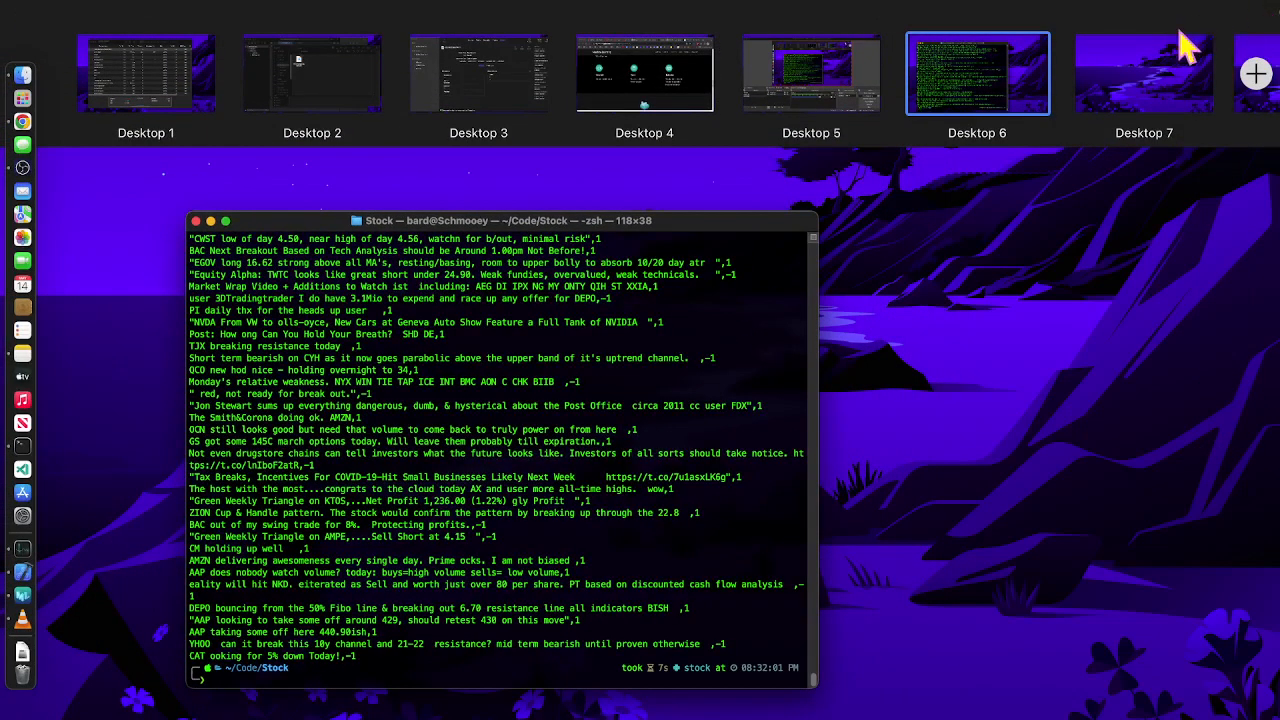
# Switch to Desktop 7 and launch Create ML via Spotlight.
pyautogui.click(1163, 60)
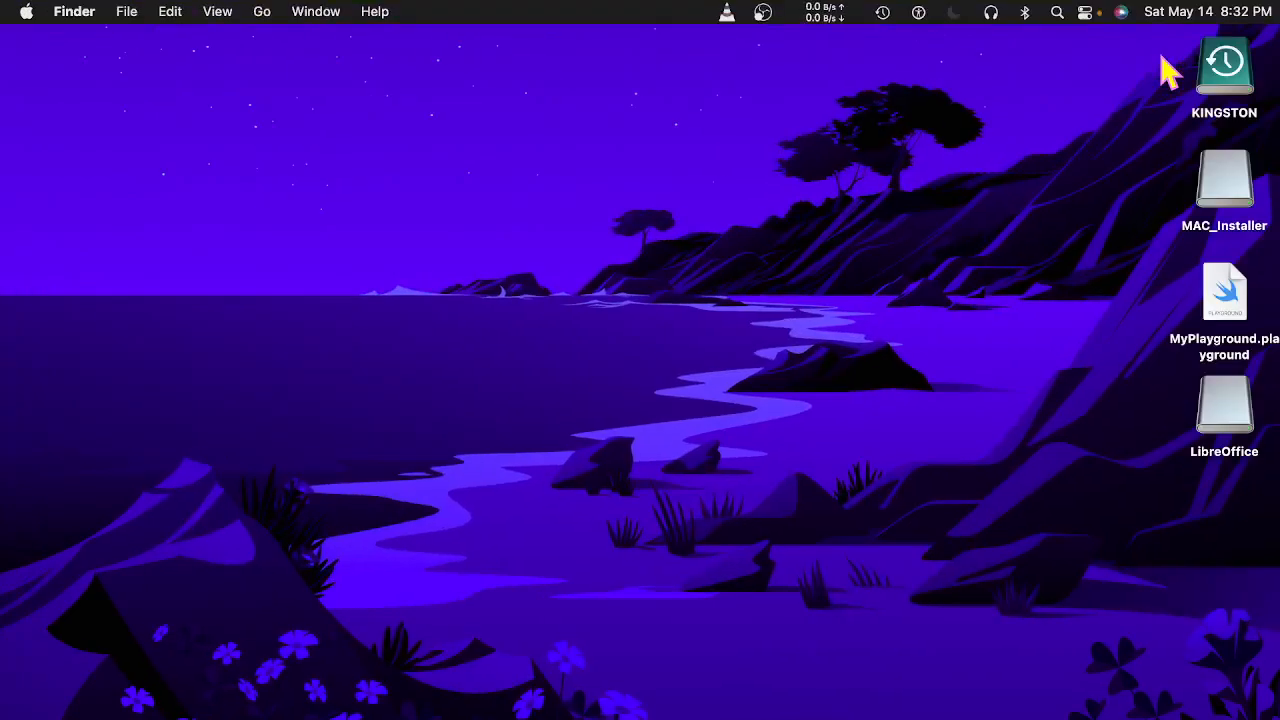
pyautogui.press('super+space')
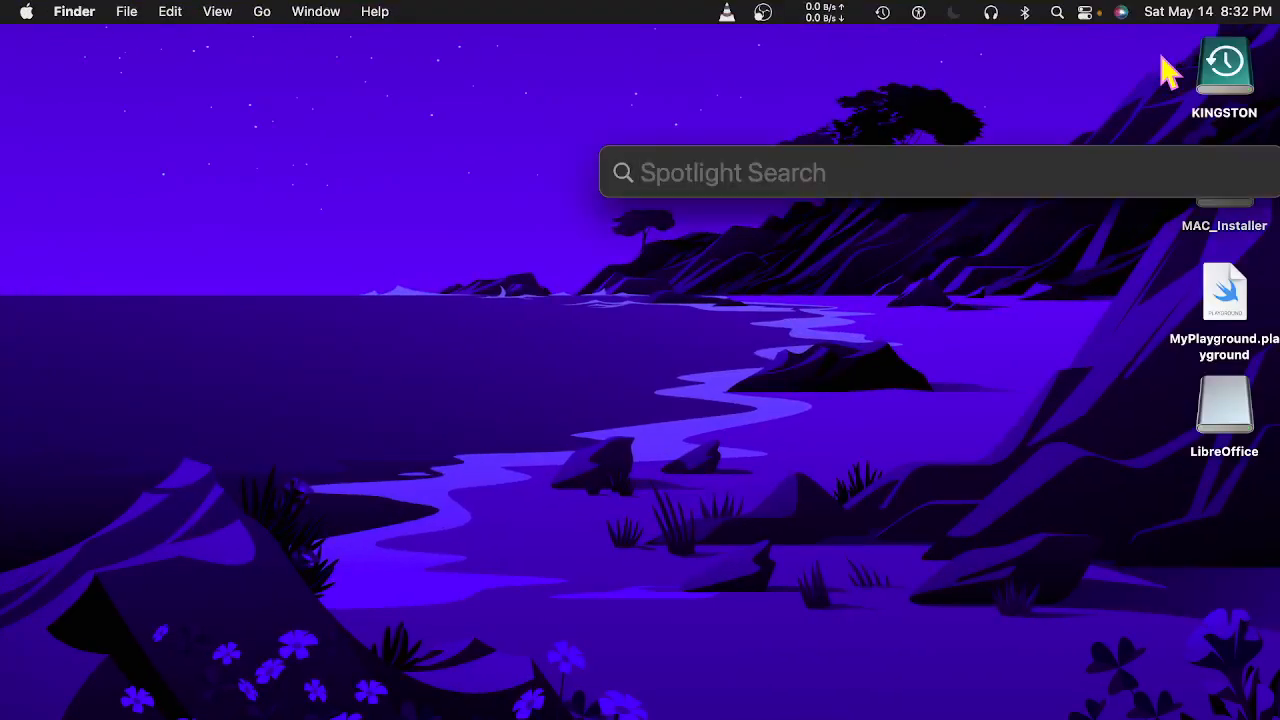
pyautogui.write('cre')
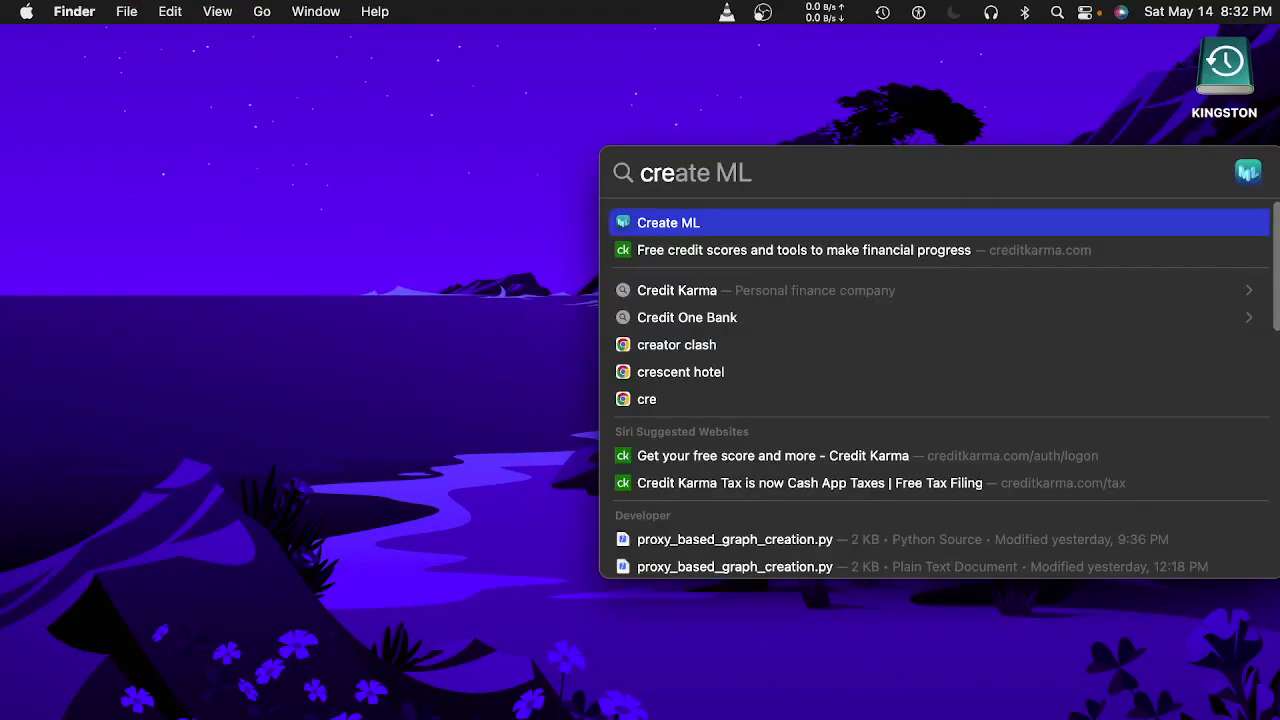
pyautogui.press('Return')
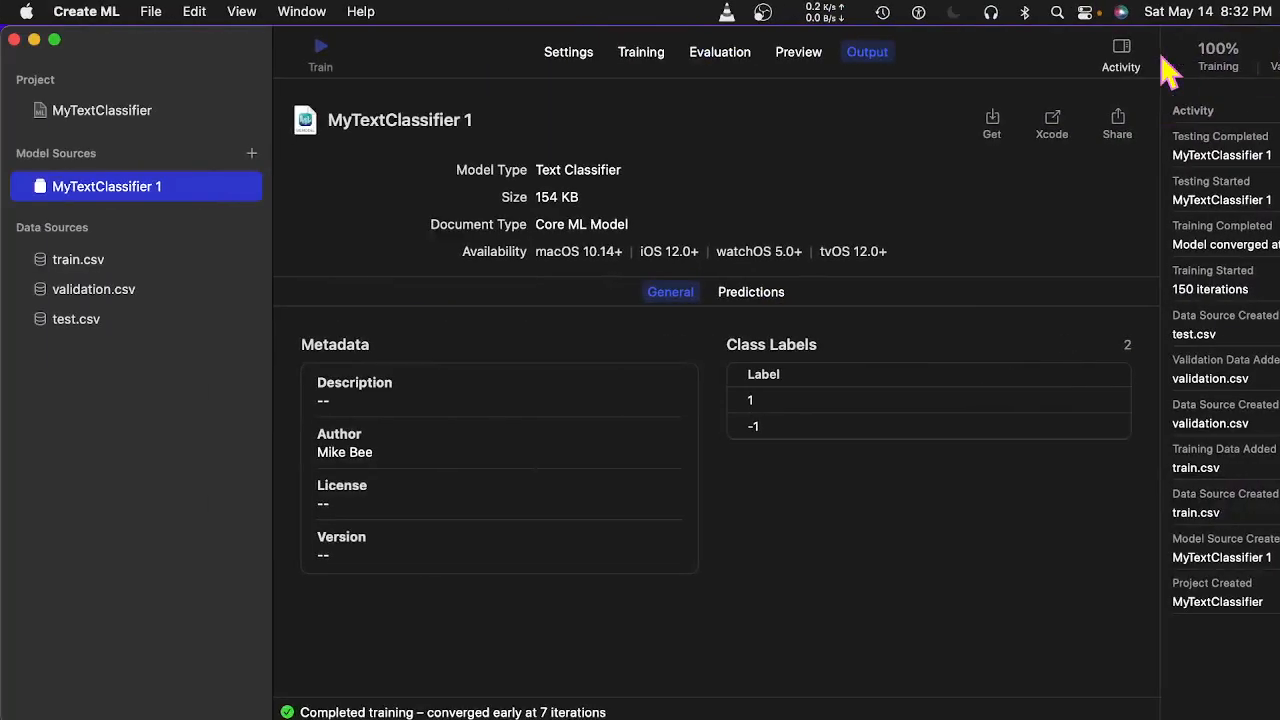
# Close the MyTextClassifier project and start a new Create ML project.
pyautogui.click(152, 12)
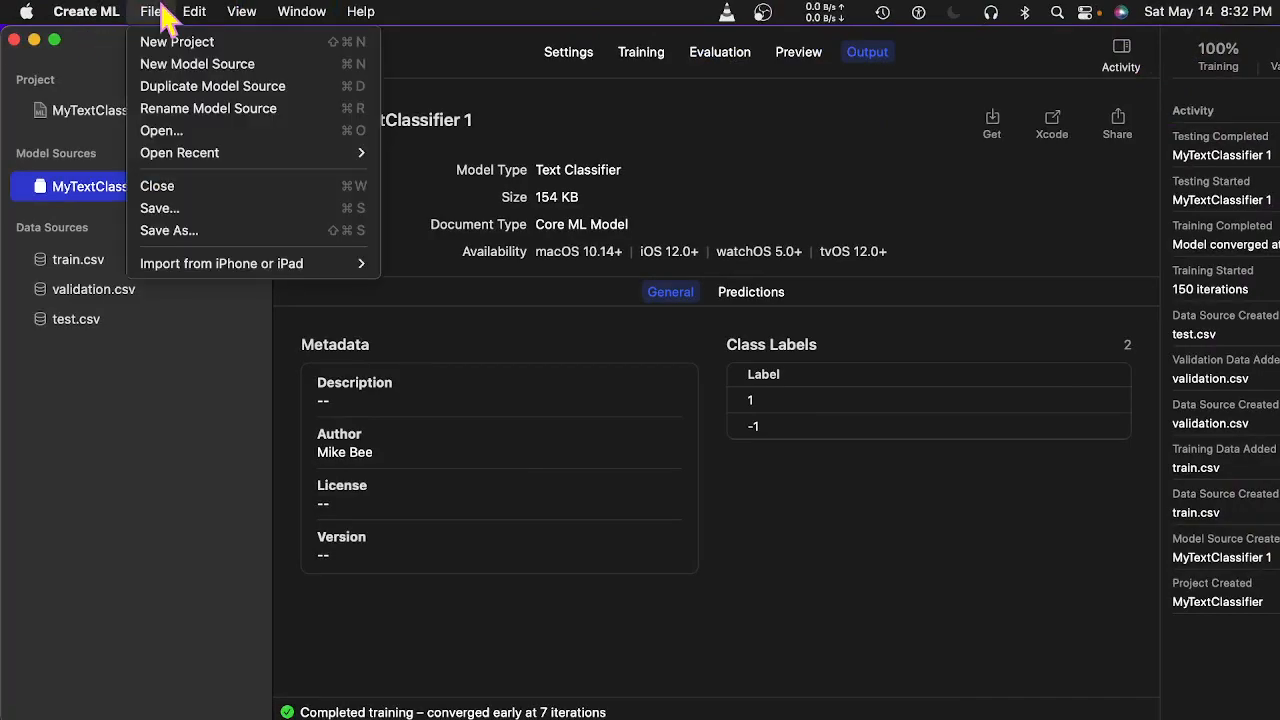
pyautogui.click(166, 190)
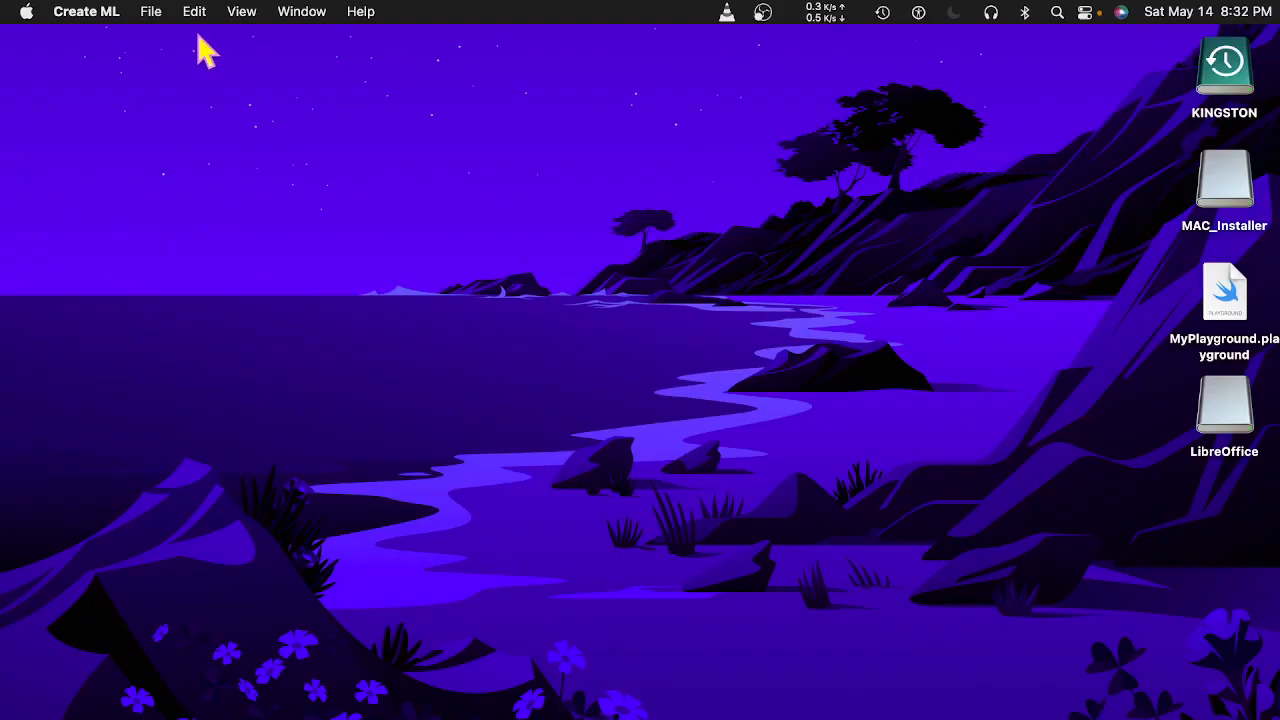
pyautogui.click(150, 12)
pyautogui.click(159, 45)
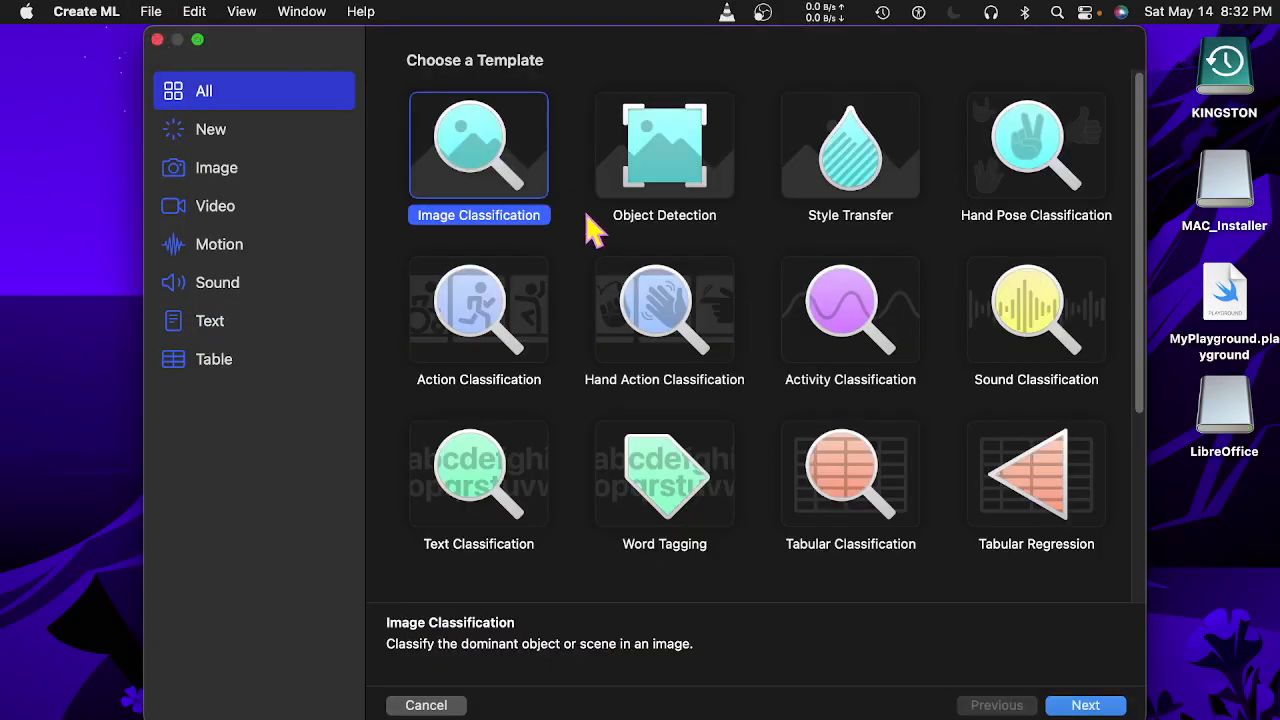
# Create a Text Classification project in the Stock folder, replacing the existing MyTextClassifier.
pyautogui.click(478, 483)
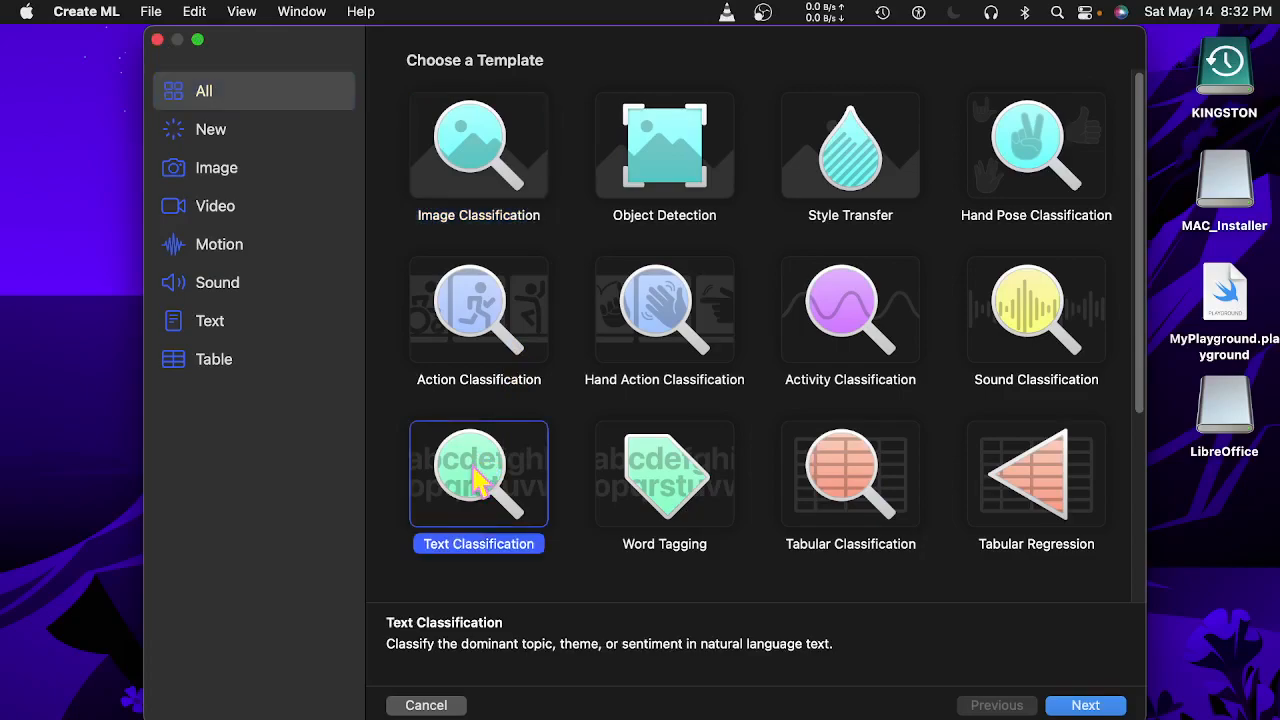
pyautogui.doubleClick(478, 483)
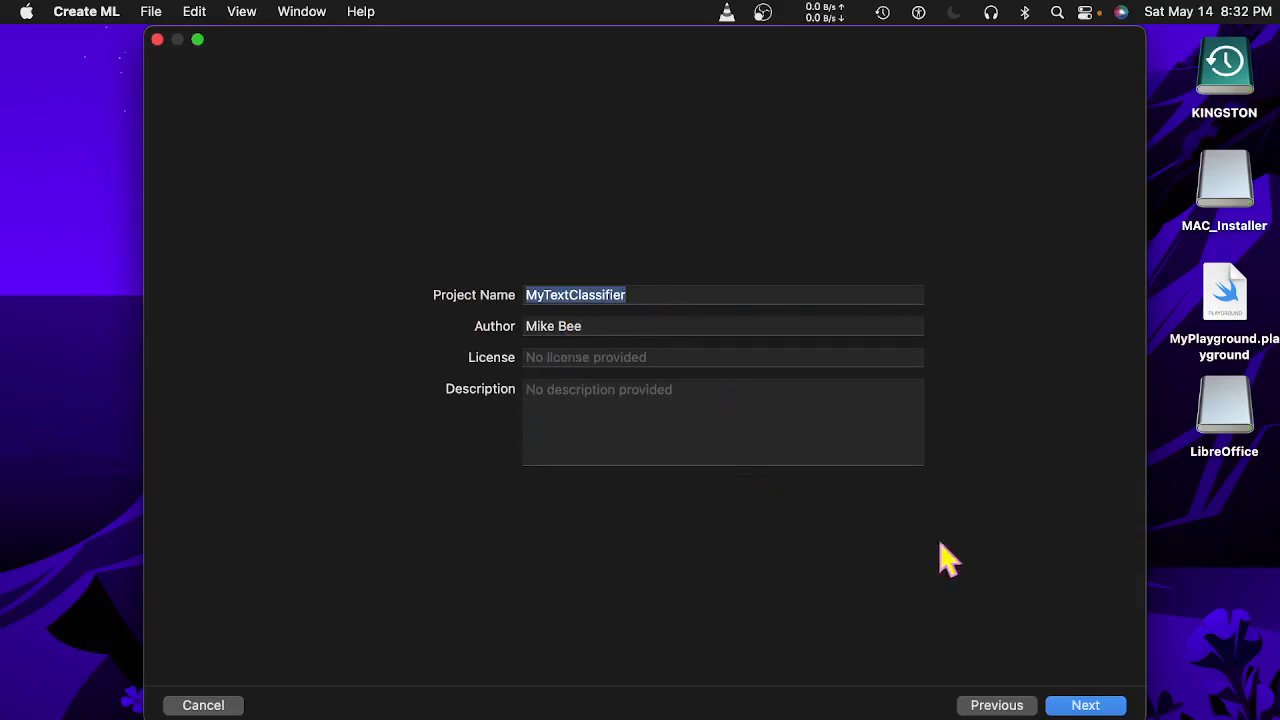
pyautogui.click(1087, 706)
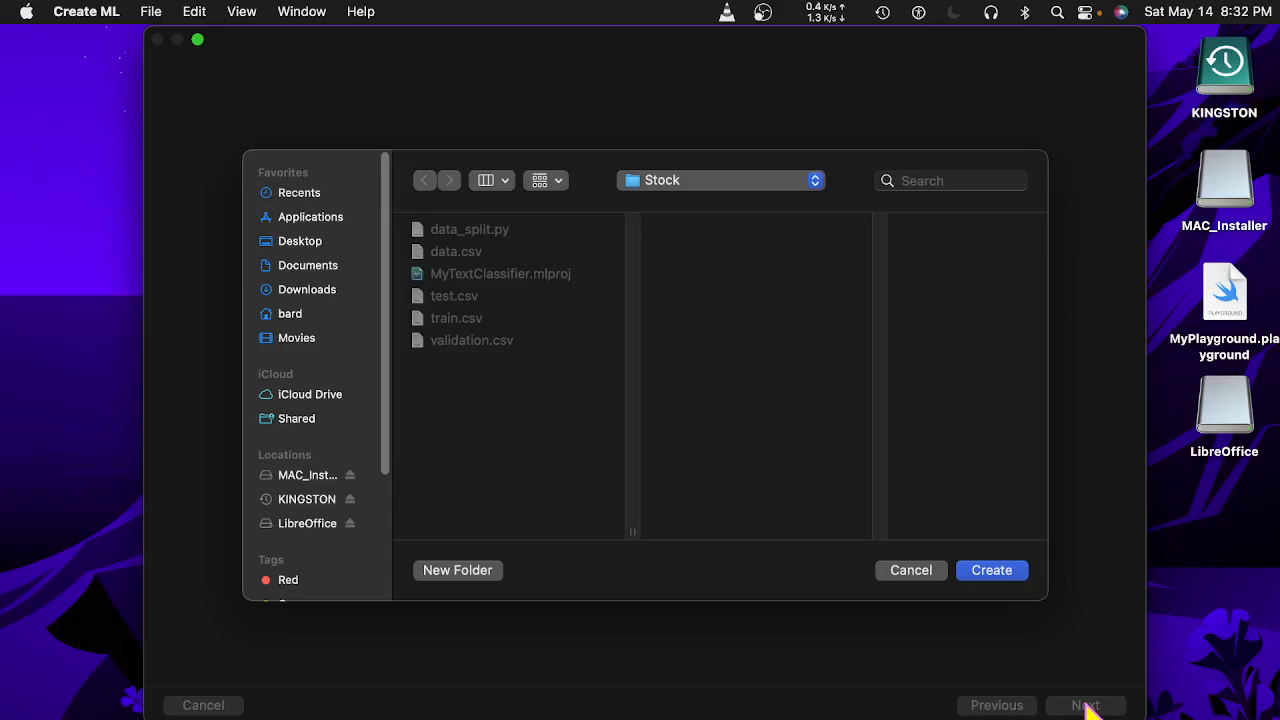
pyautogui.click(988, 572)
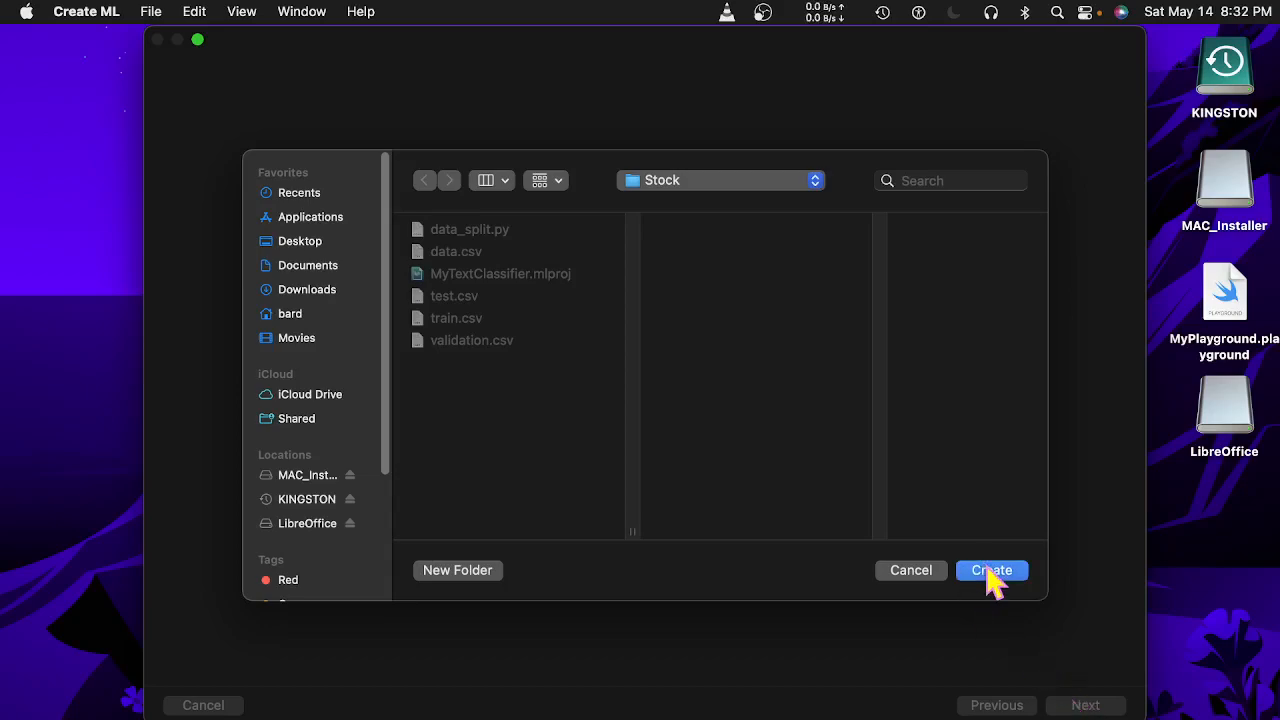
pyautogui.click(724, 458)
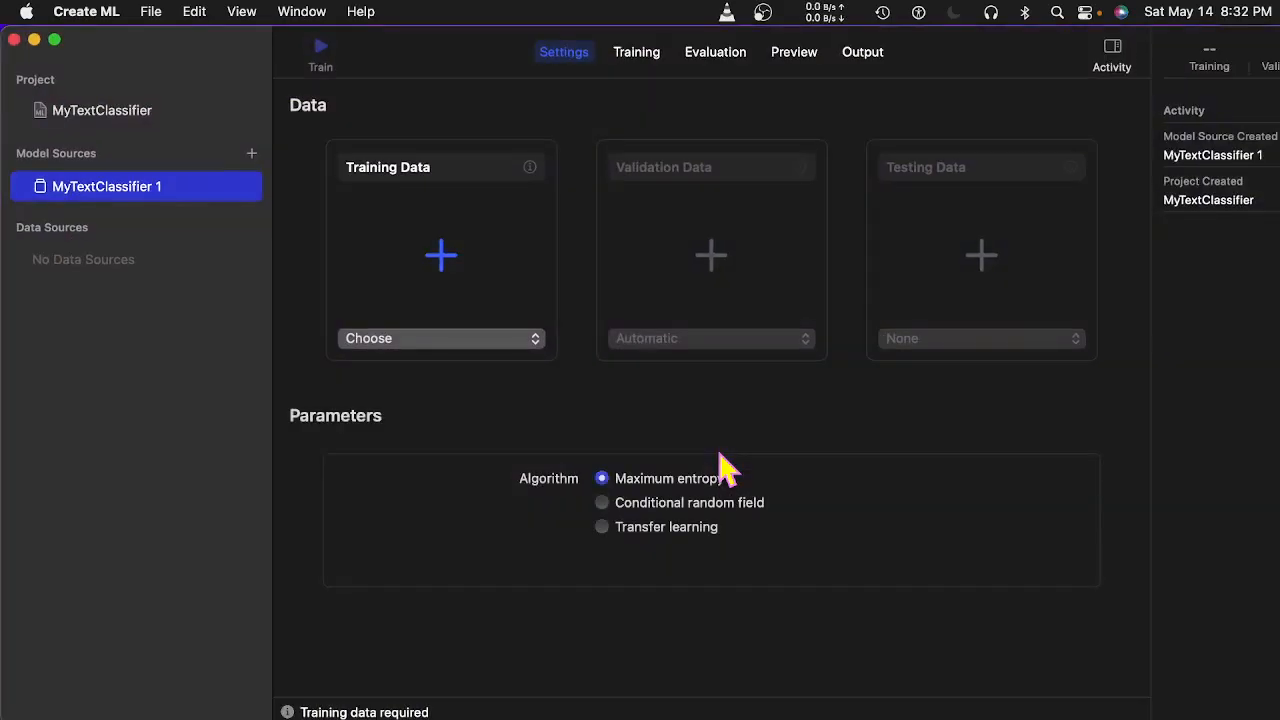
# Load train.csv as the training data (2 classes, 2,900 items).
pyautogui.click(450, 338)
pyautogui.click(422, 375)
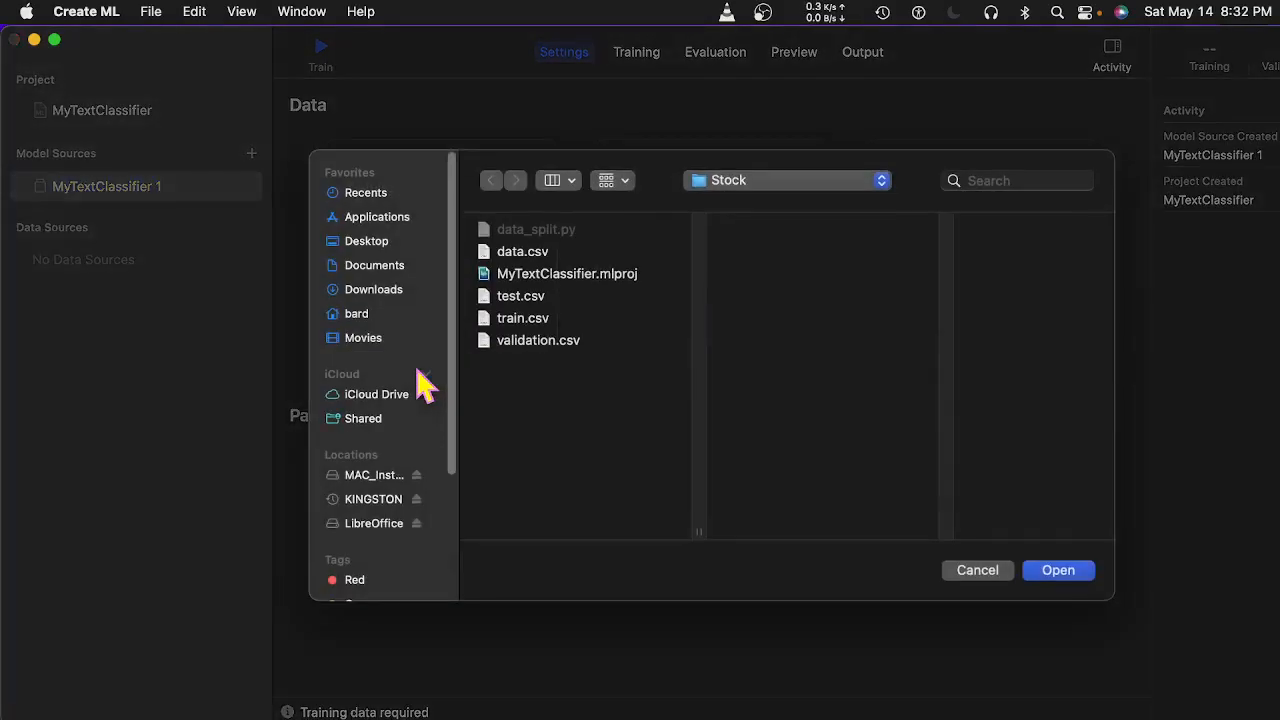
pyautogui.click(530, 320)
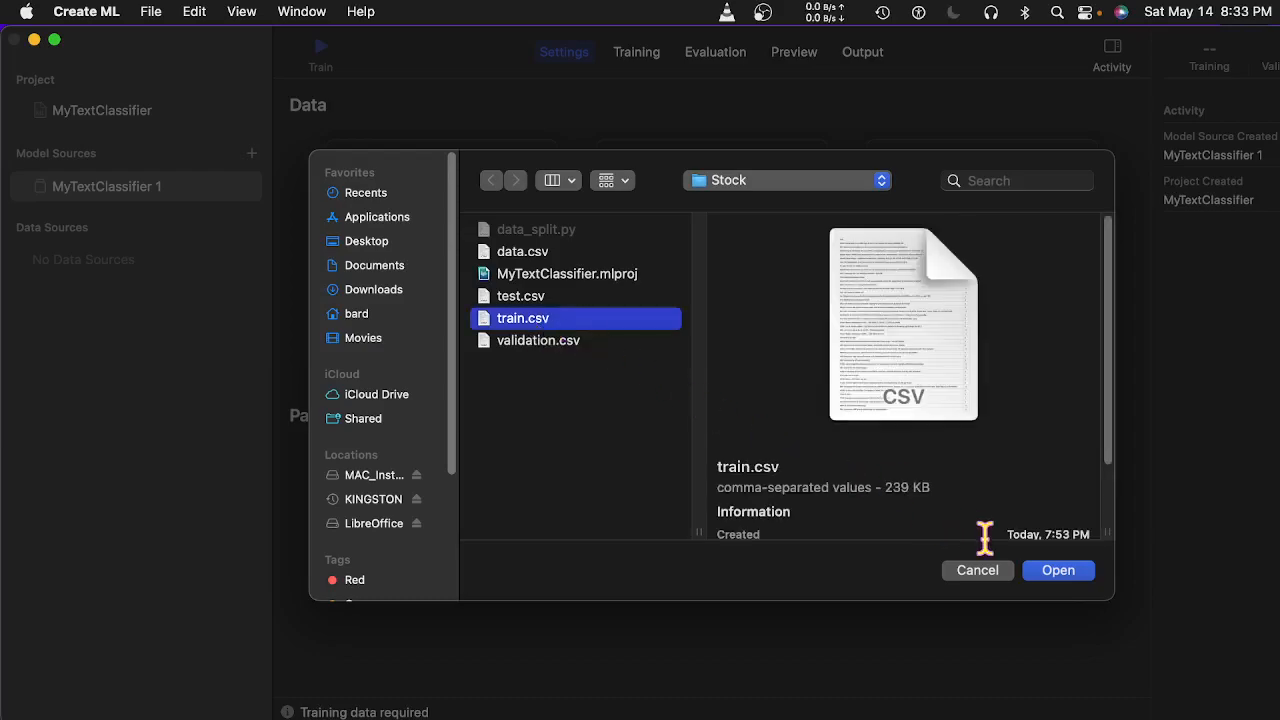
pyautogui.click(1077, 574)
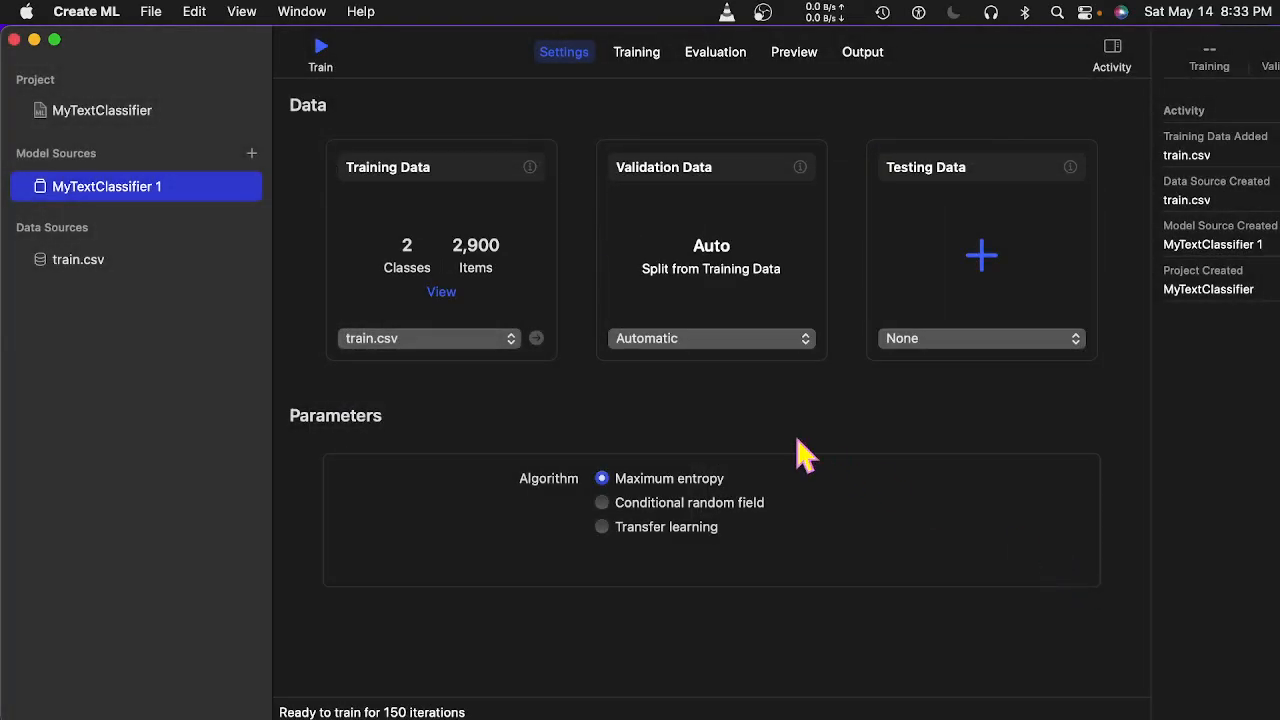
# Load validation.csv from the Stock folder as the validation data.
pyautogui.click(735, 340)
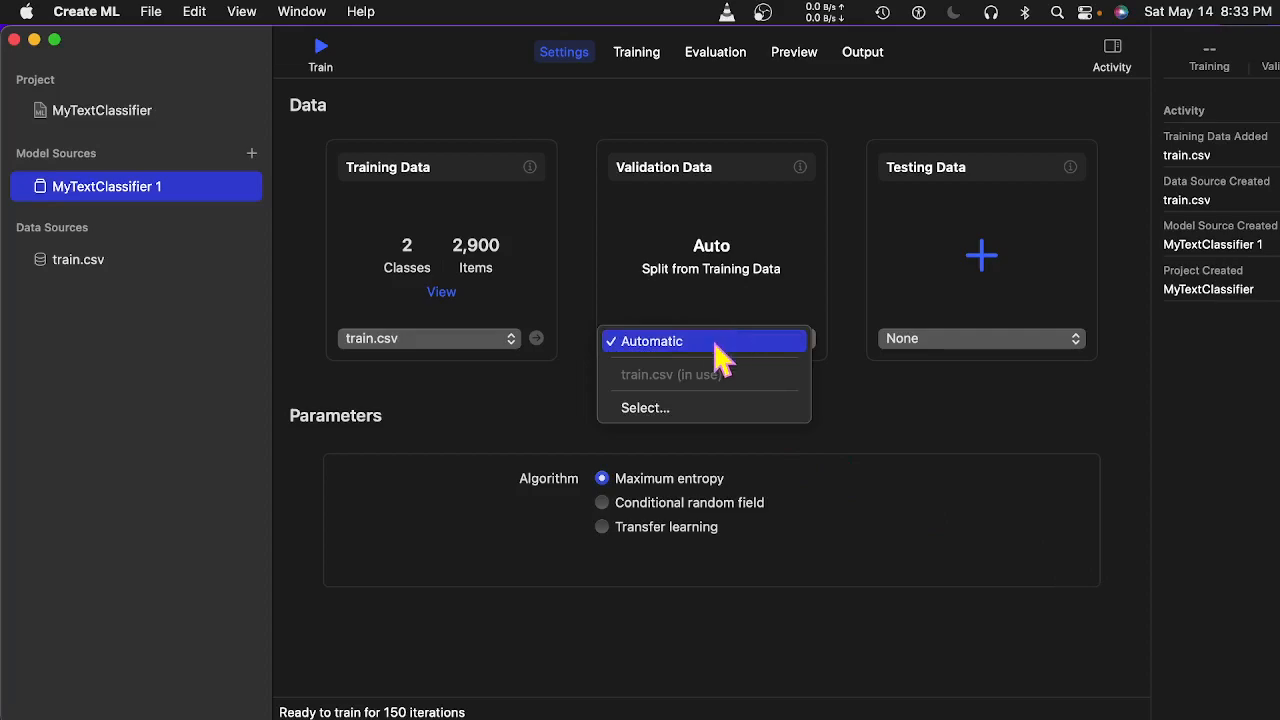
pyautogui.click(688, 410)
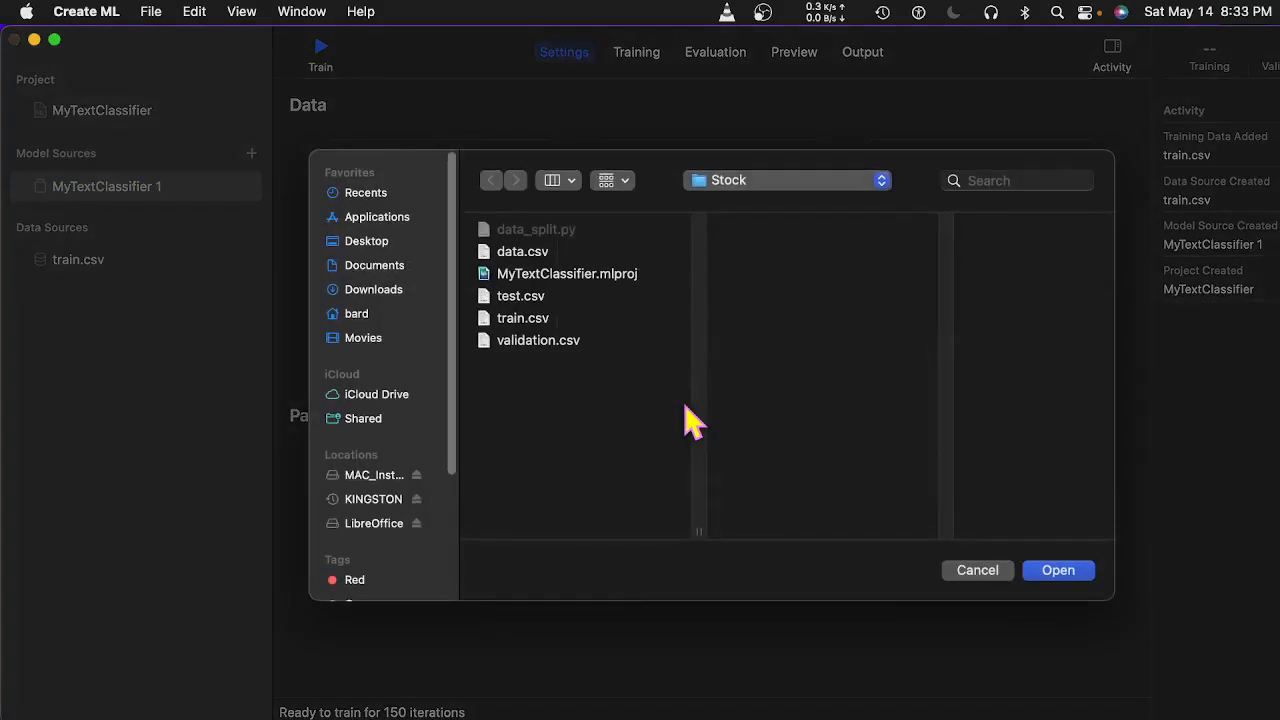
pyautogui.click(570, 340)
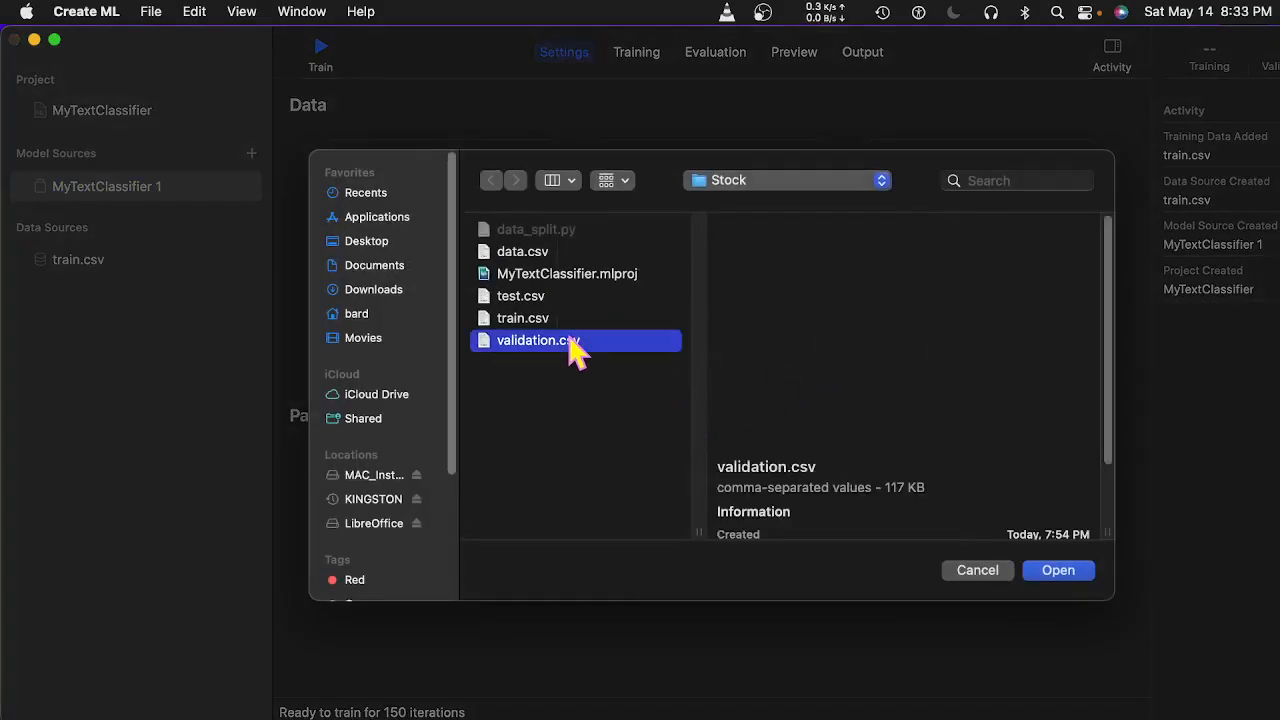
pyautogui.click(1066, 574)
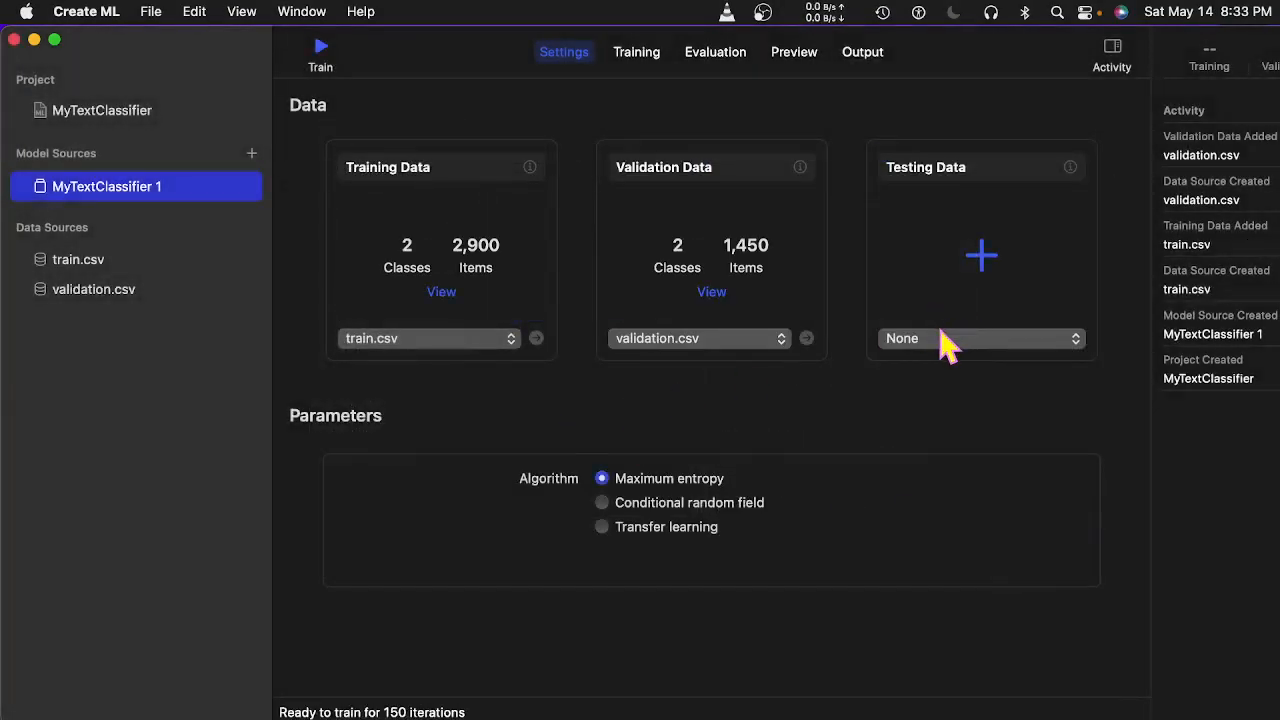
# Load test.csv from the Stock folder as the testing data.
pyautogui.click(1076, 340)
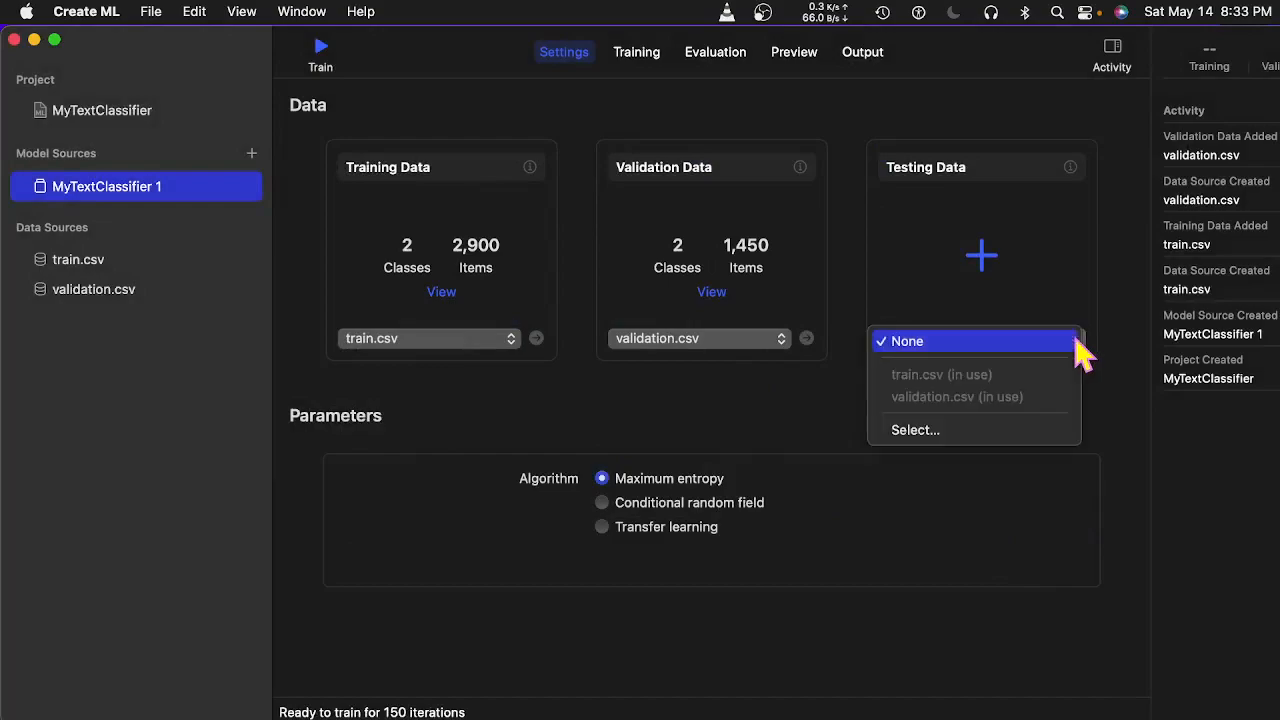
pyautogui.click(950, 430)
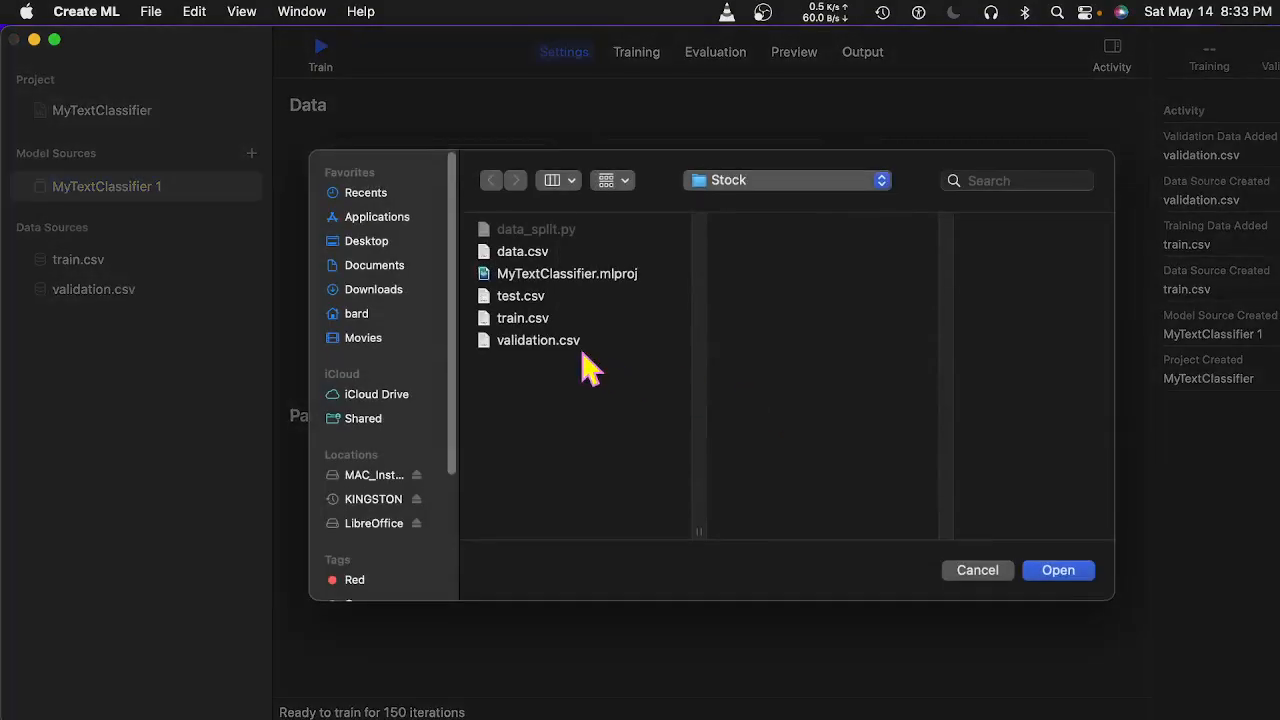
pyautogui.click(527, 299)
pyautogui.click(1078, 572)
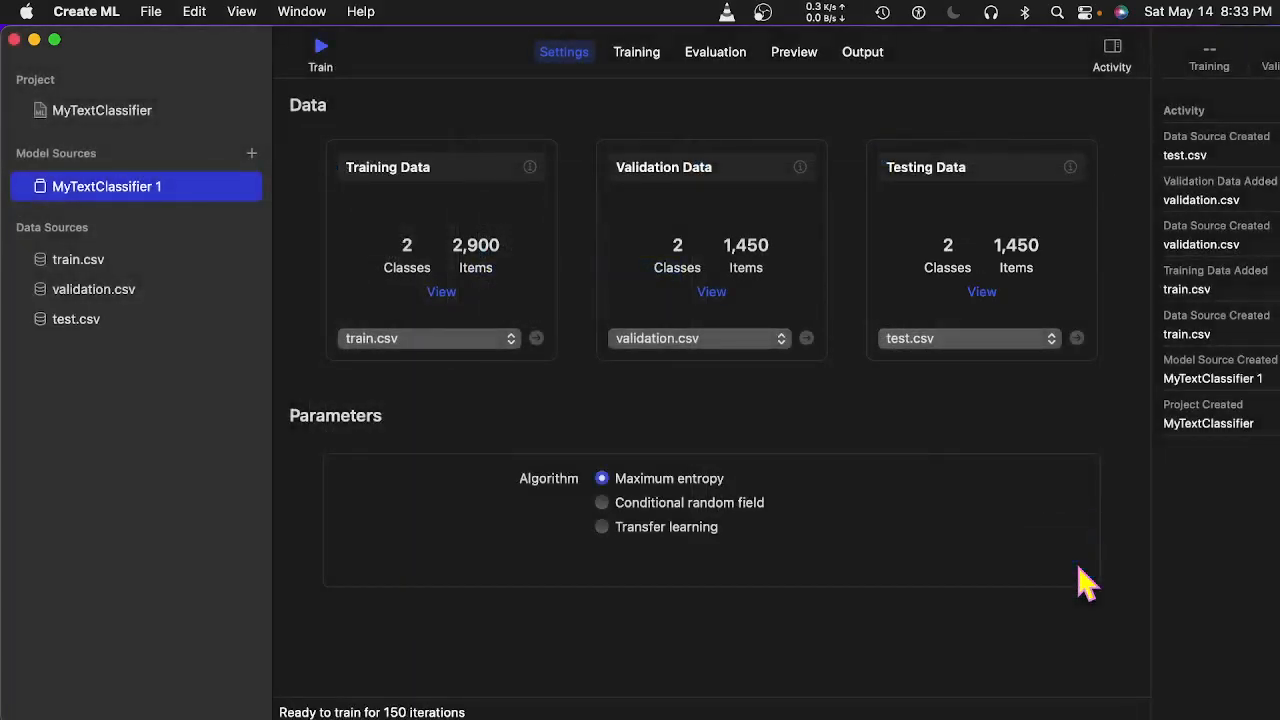
# Train with Conditional random field (converges at 17 iterations), then test against test.csv.
pyautogui.click(603, 504)
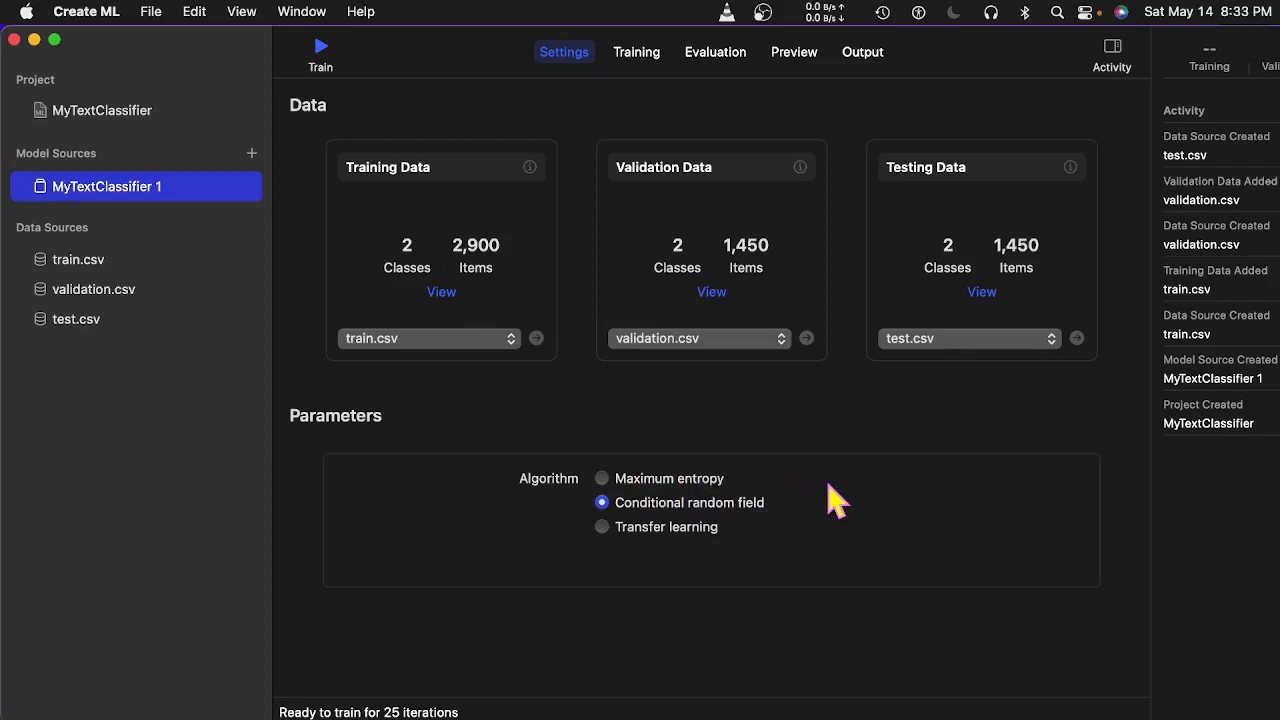
pyautogui.click(320, 47)
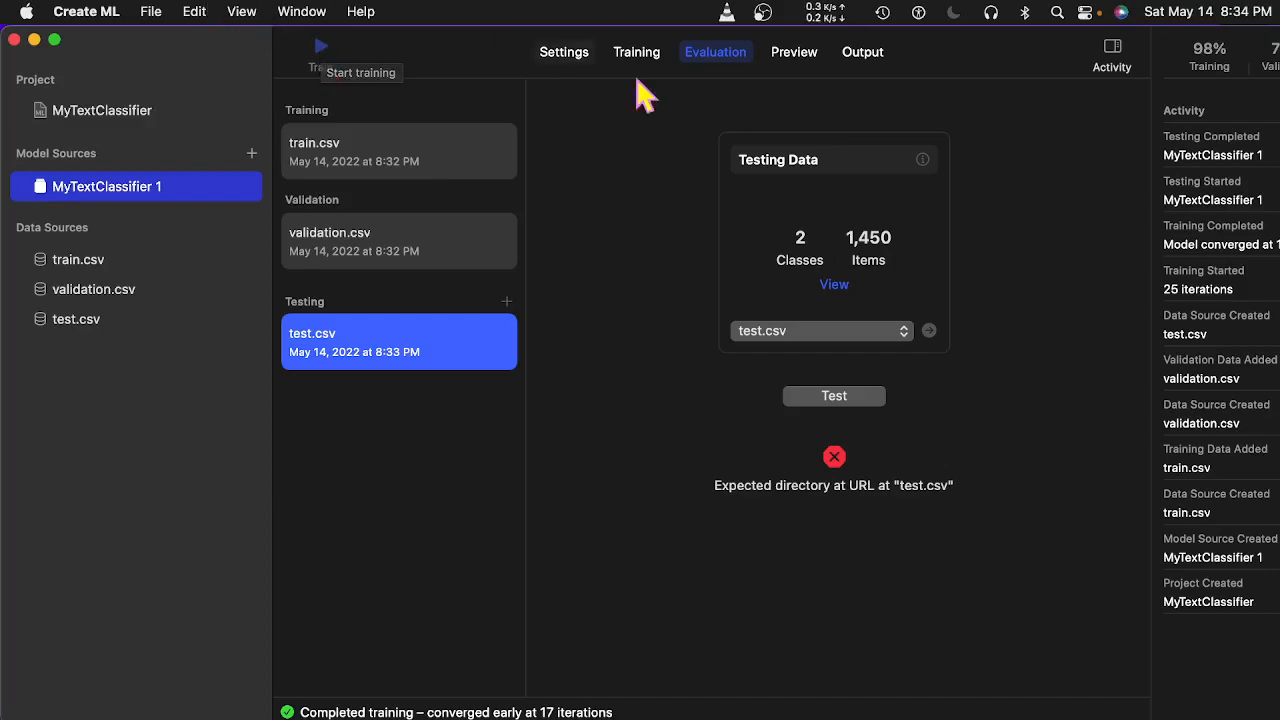
pyautogui.click(864, 398)
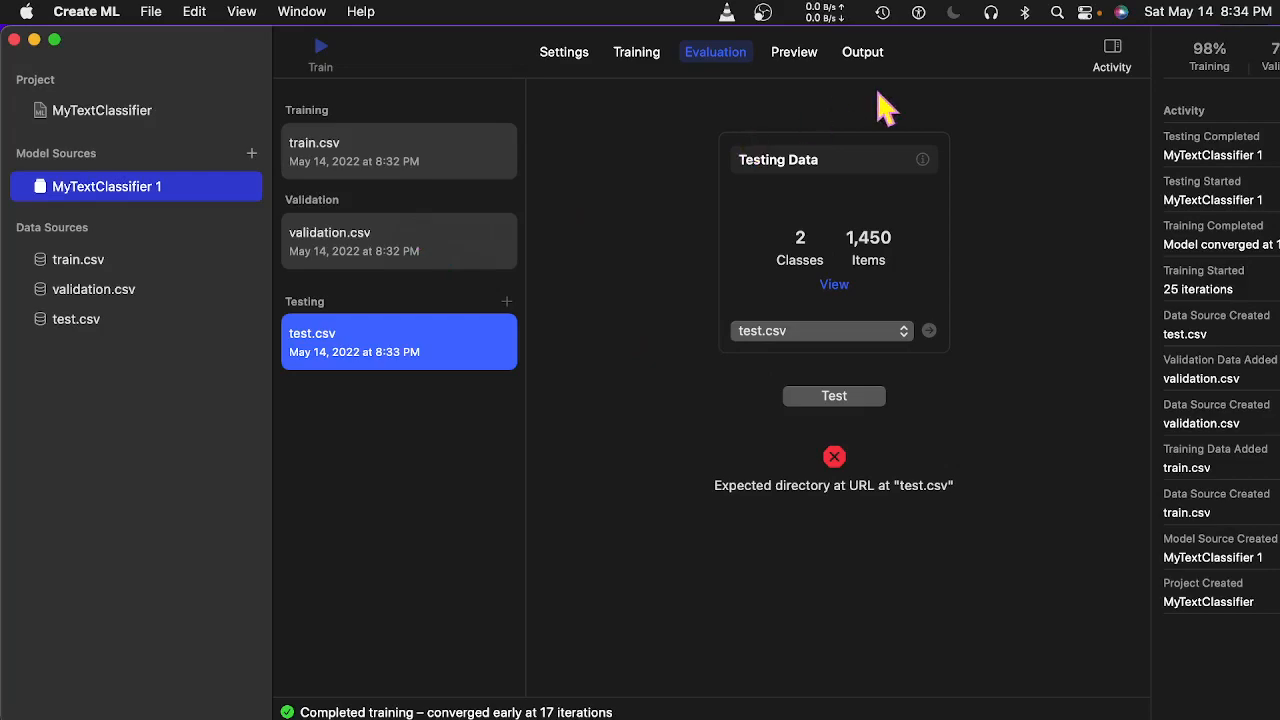
# Preview the prediction for 'market crashes', labelled 1 at 100% confidence.
pyautogui.click(789, 55)
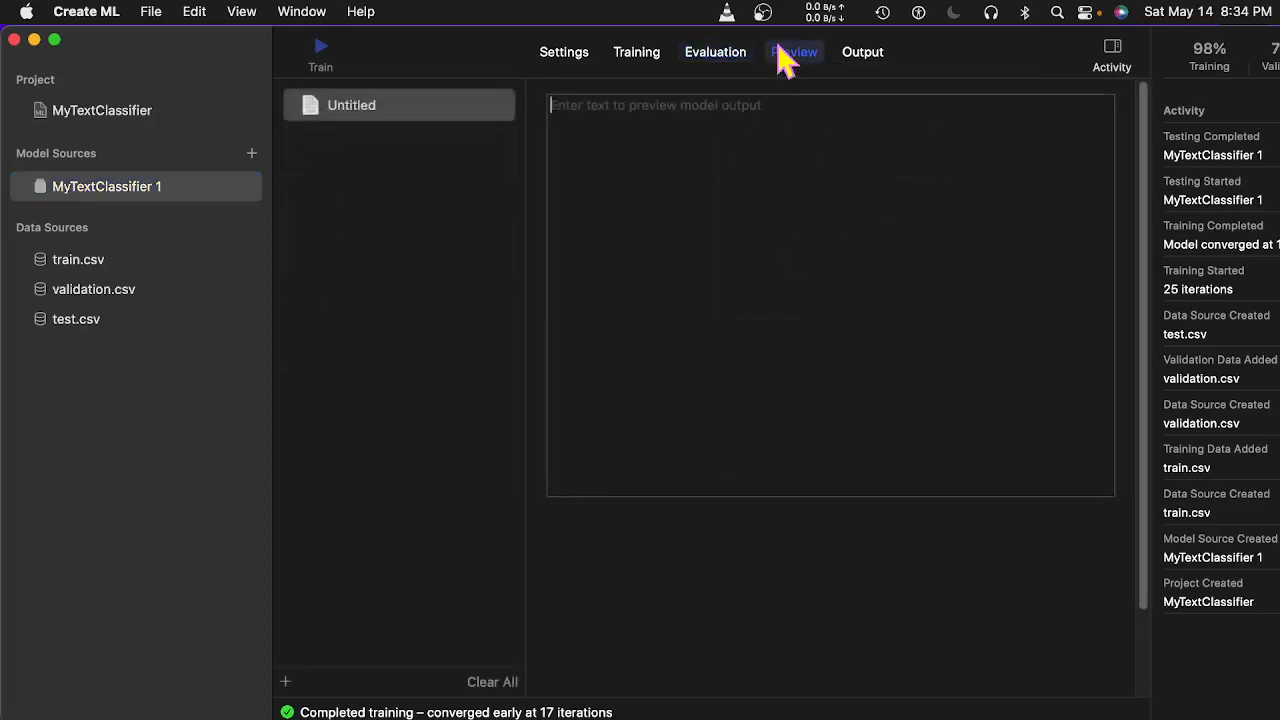
pyautogui.click(651, 143)
pyautogui.write('ma')
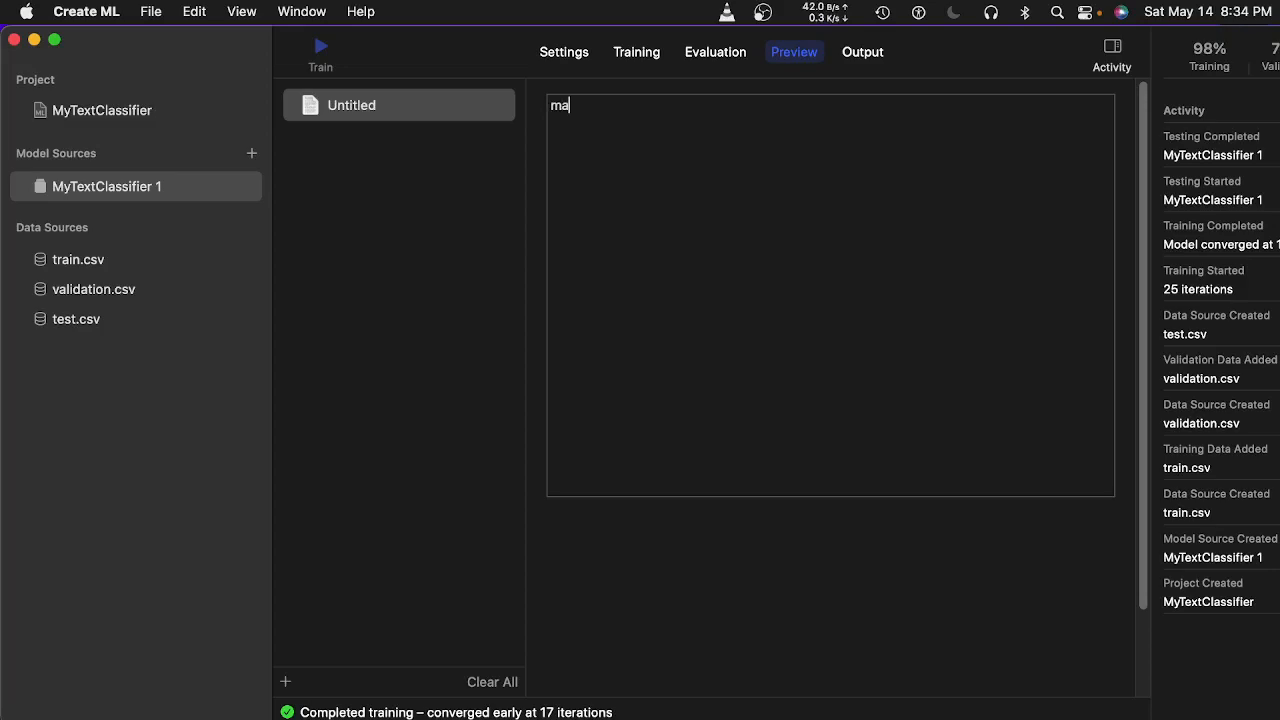
pyautogui.write('rc')
pyautogui.press('BackSpace')
pyautogui.write('ket ')
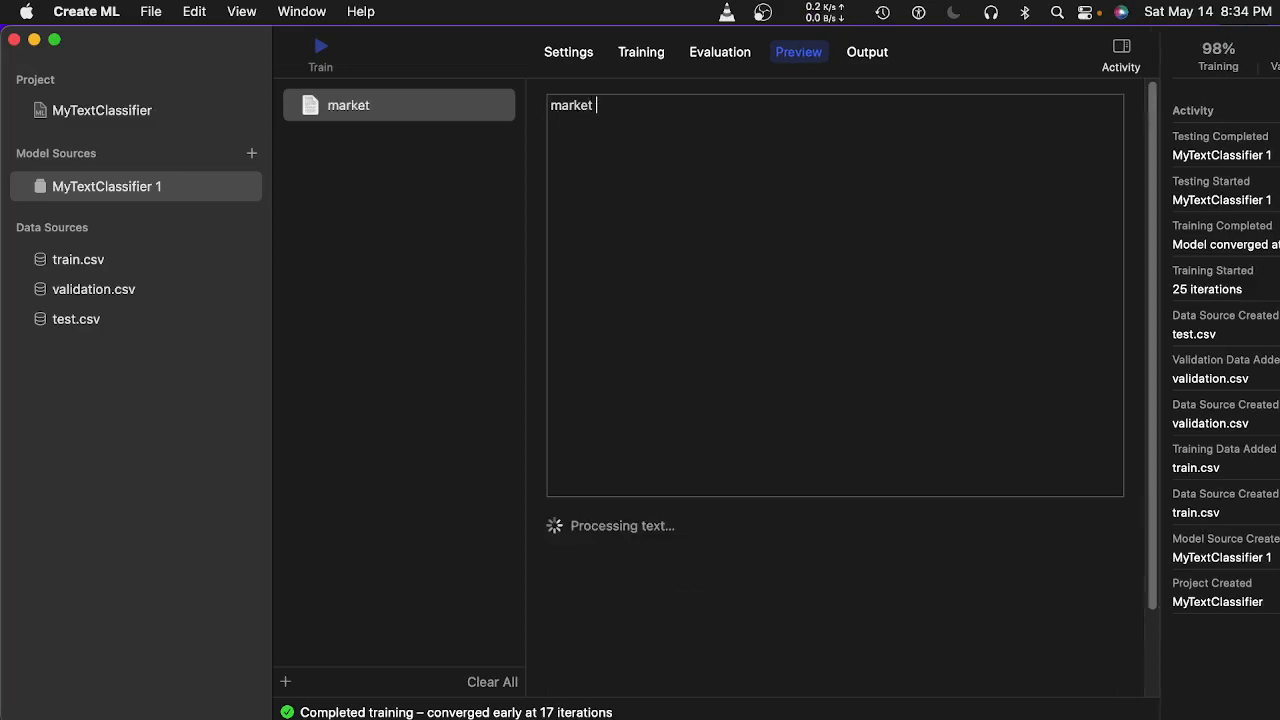
pyautogui.write('crashes')
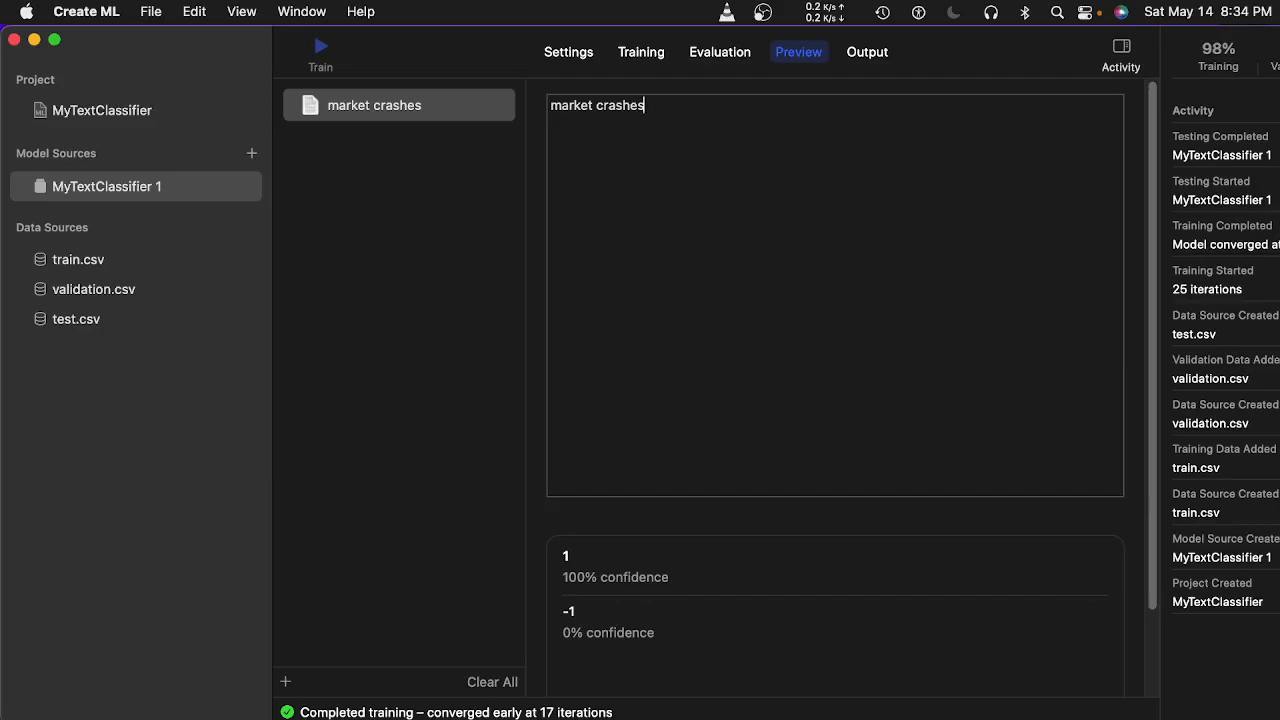
# Replace the sample with 'covid kills millions' (label 1, 100%), then delete the text.
pyautogui.press('super+a')
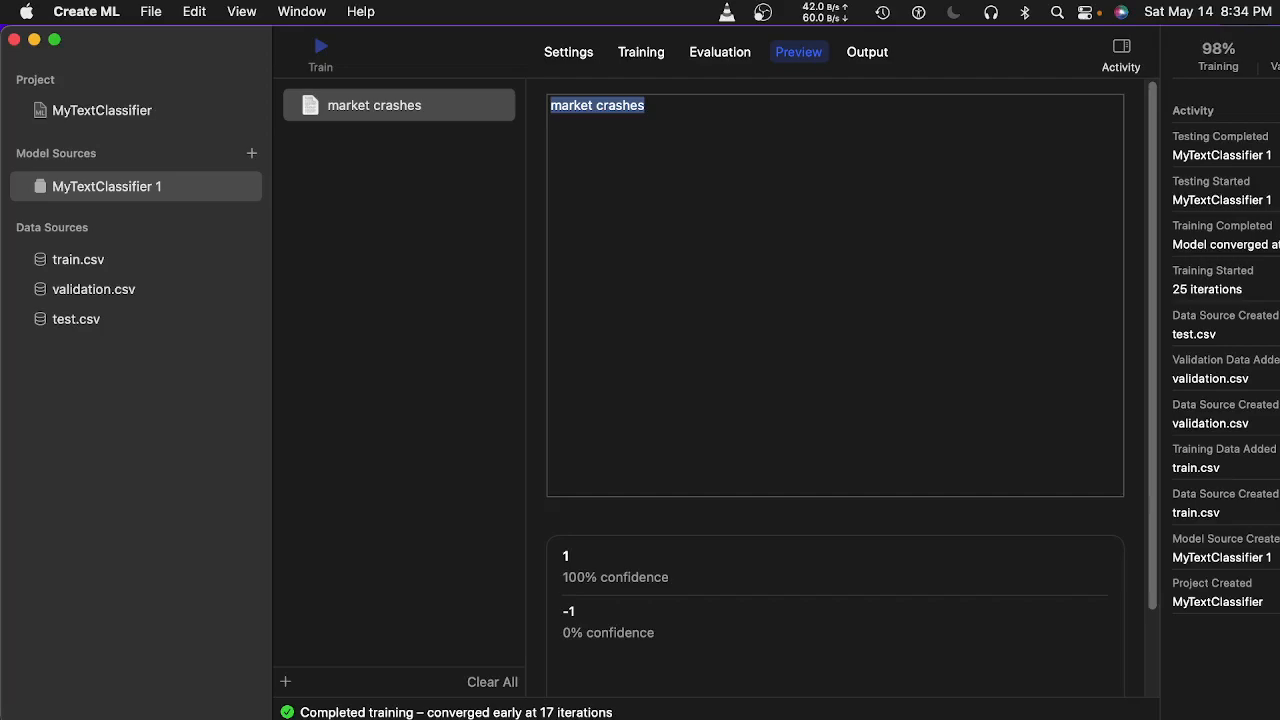
pyautogui.write('covid k')
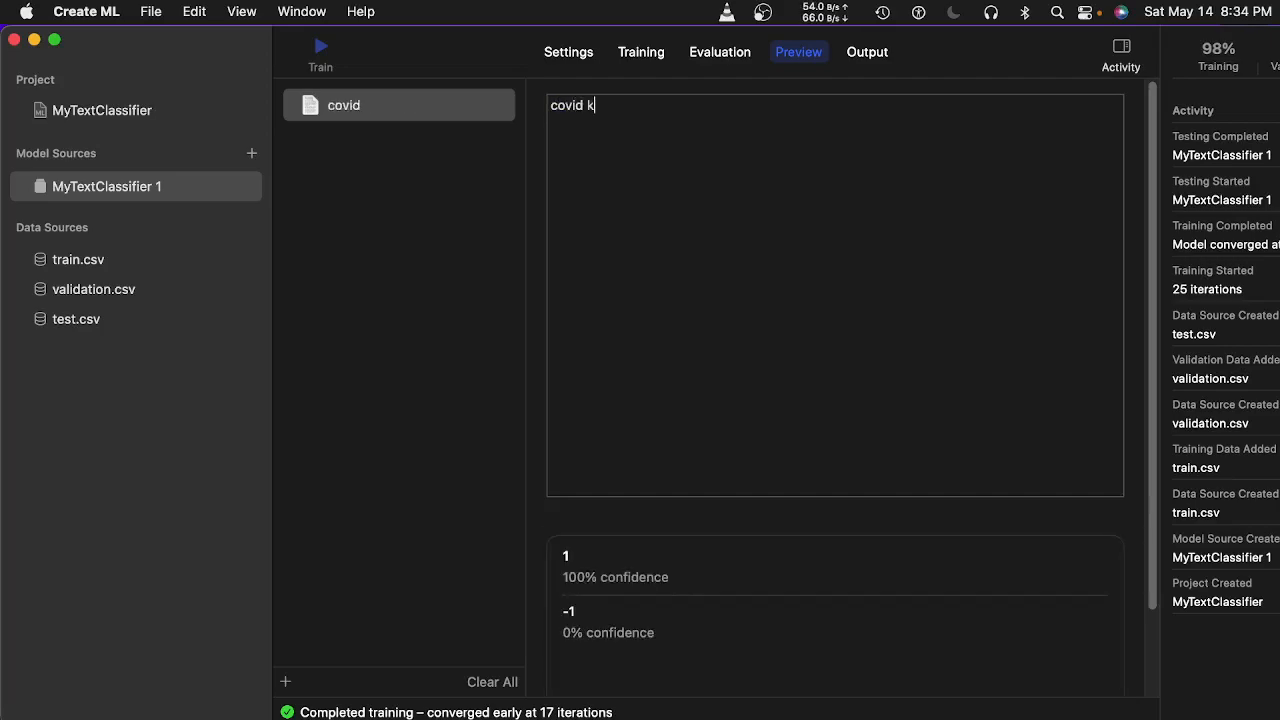
pyautogui.write('ills mi')
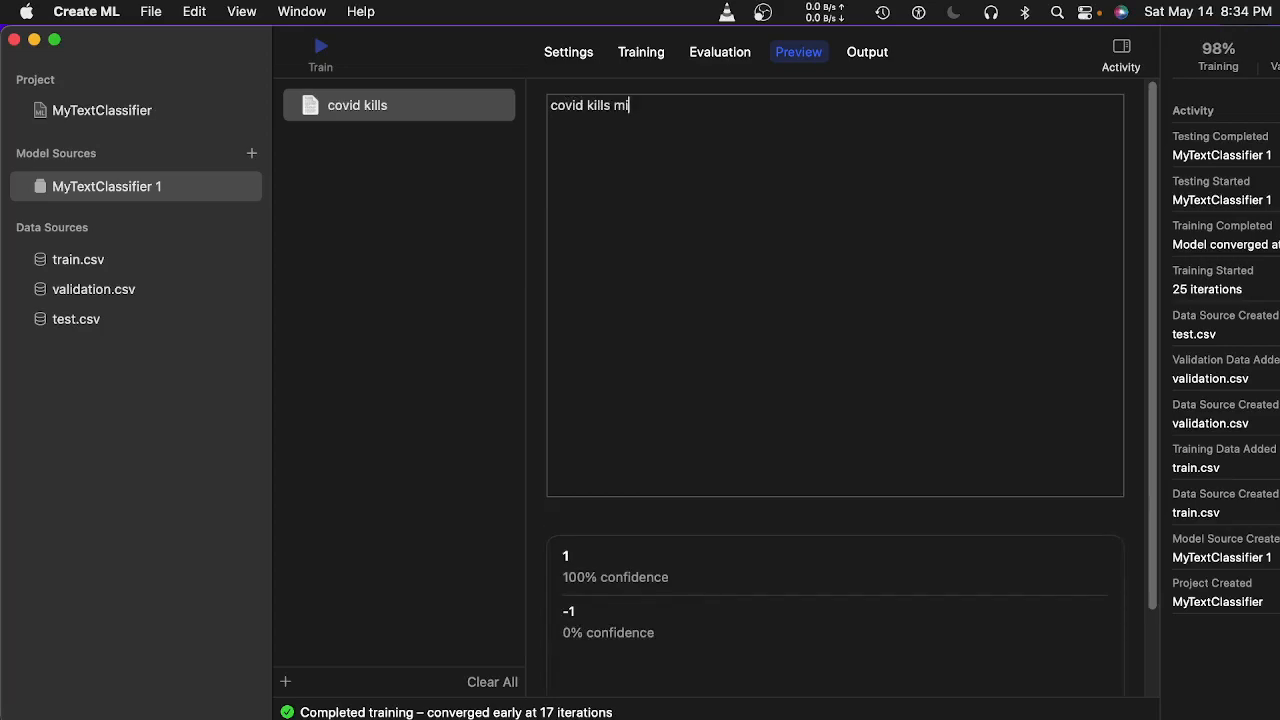
pyautogui.write('llions')
pyautogui.press('super+a')
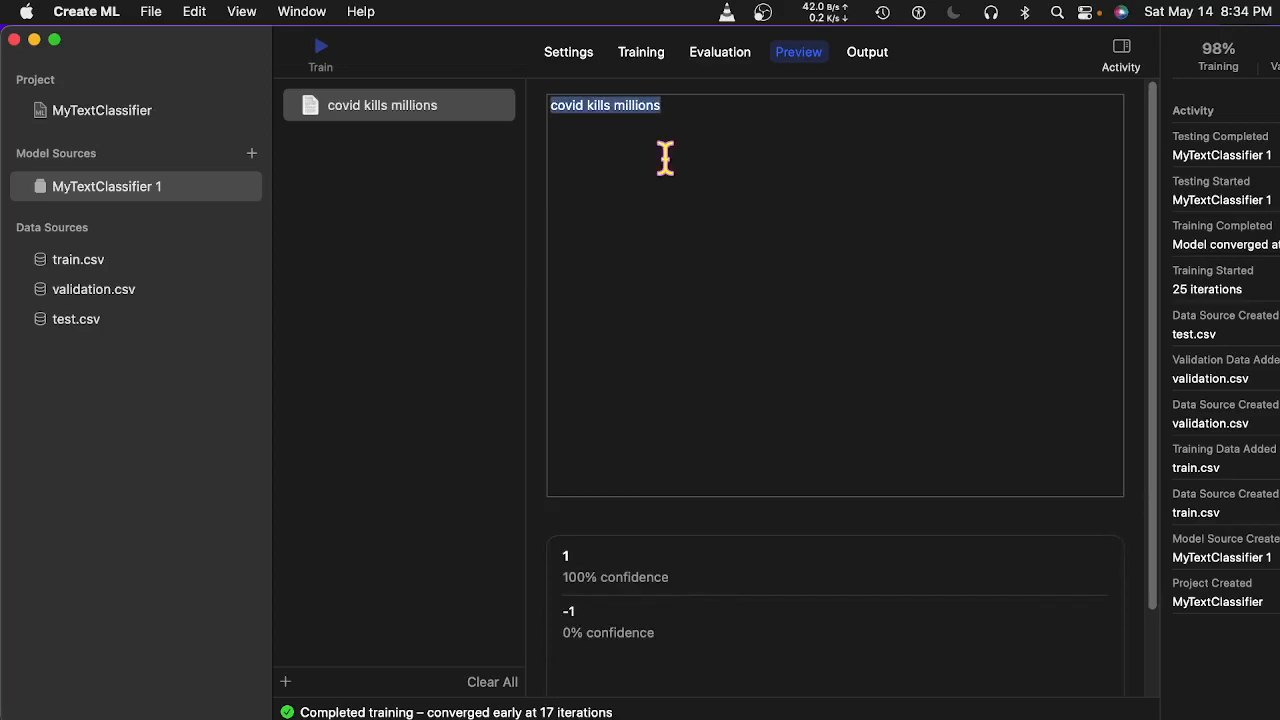
pyautogui.click(631, 196)
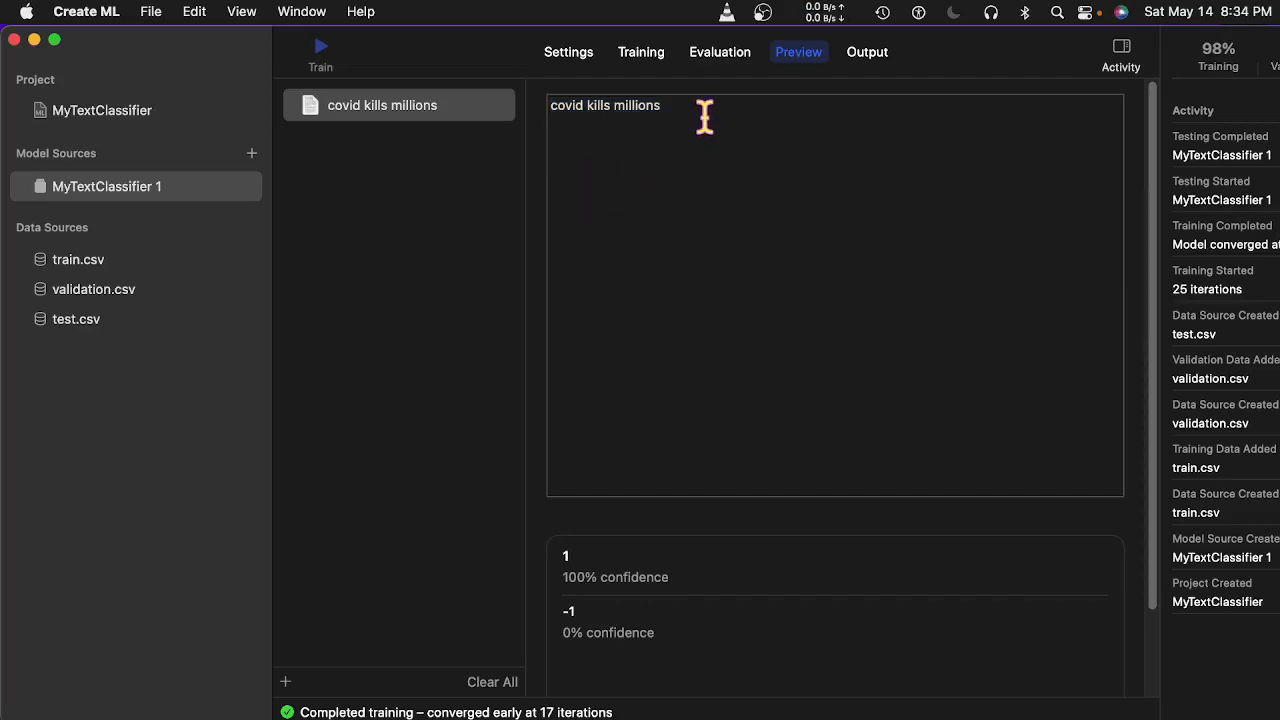
pyautogui.press('super+a')
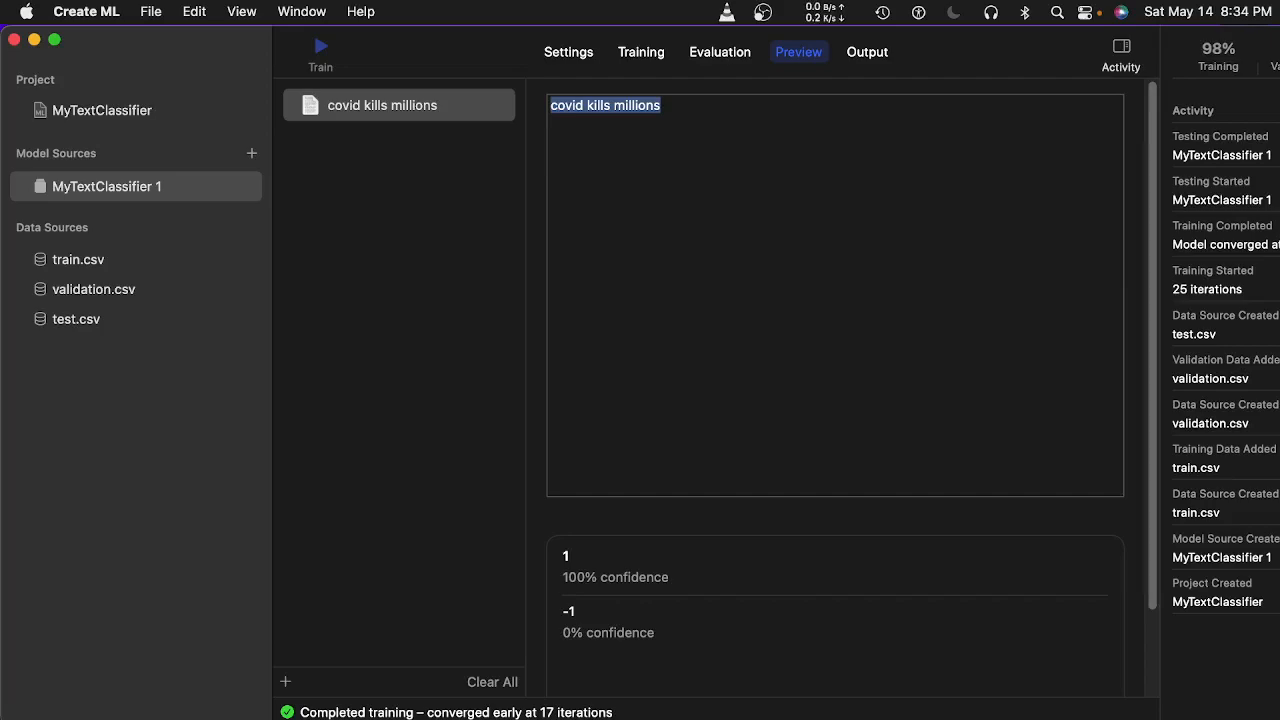
pyautogui.press('BackSpace')
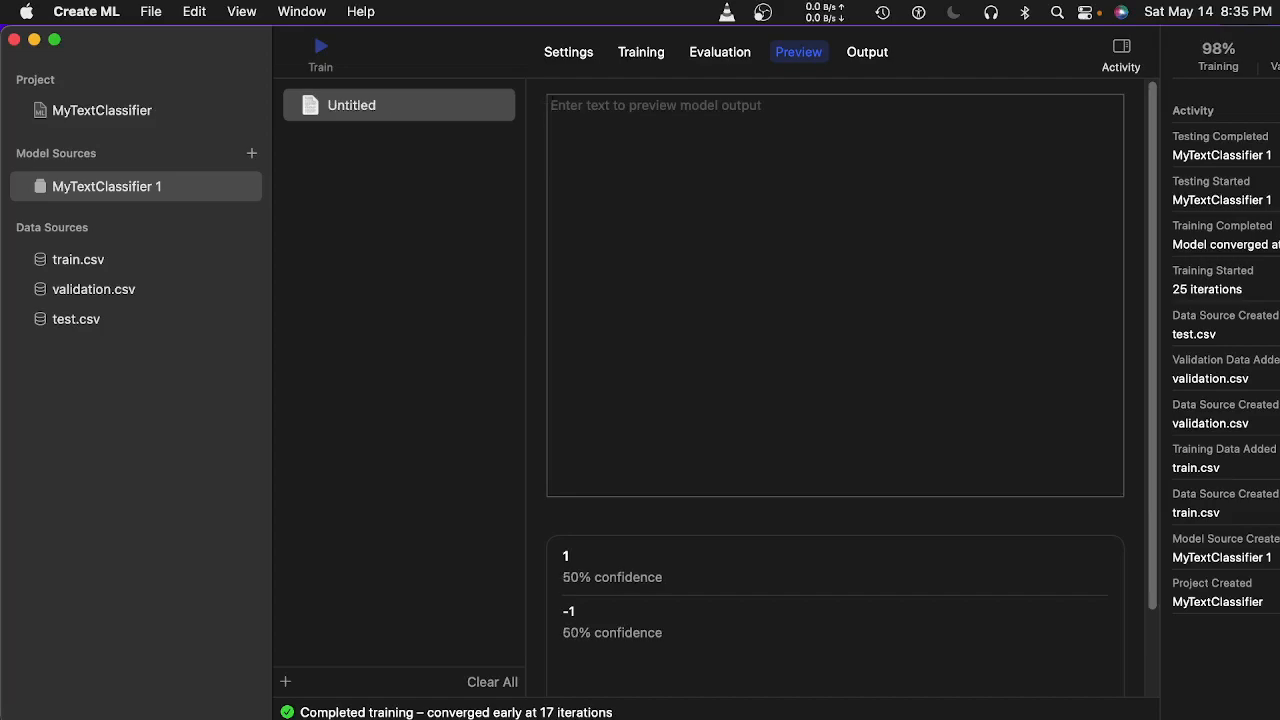
# Enter 'President says markets in bad slump' as the preview sample, then select all its text.
pyautogui.write('Pre')
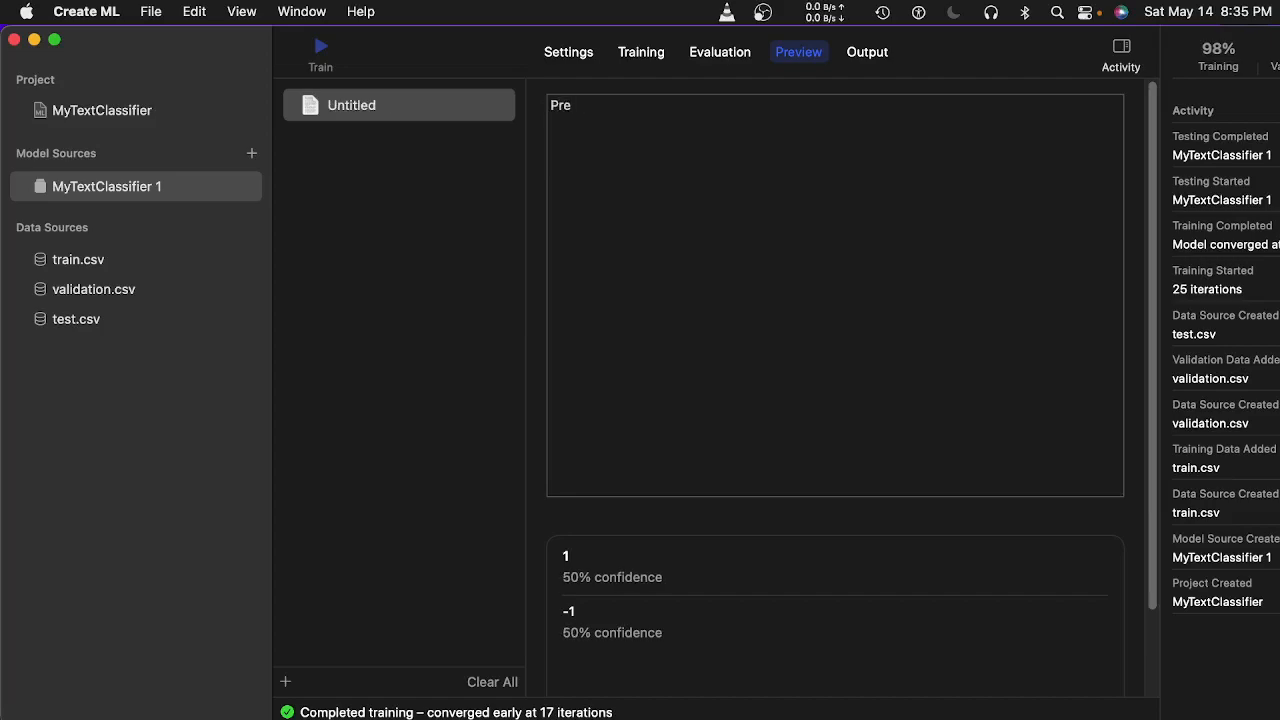
pyautogui.write('sident')
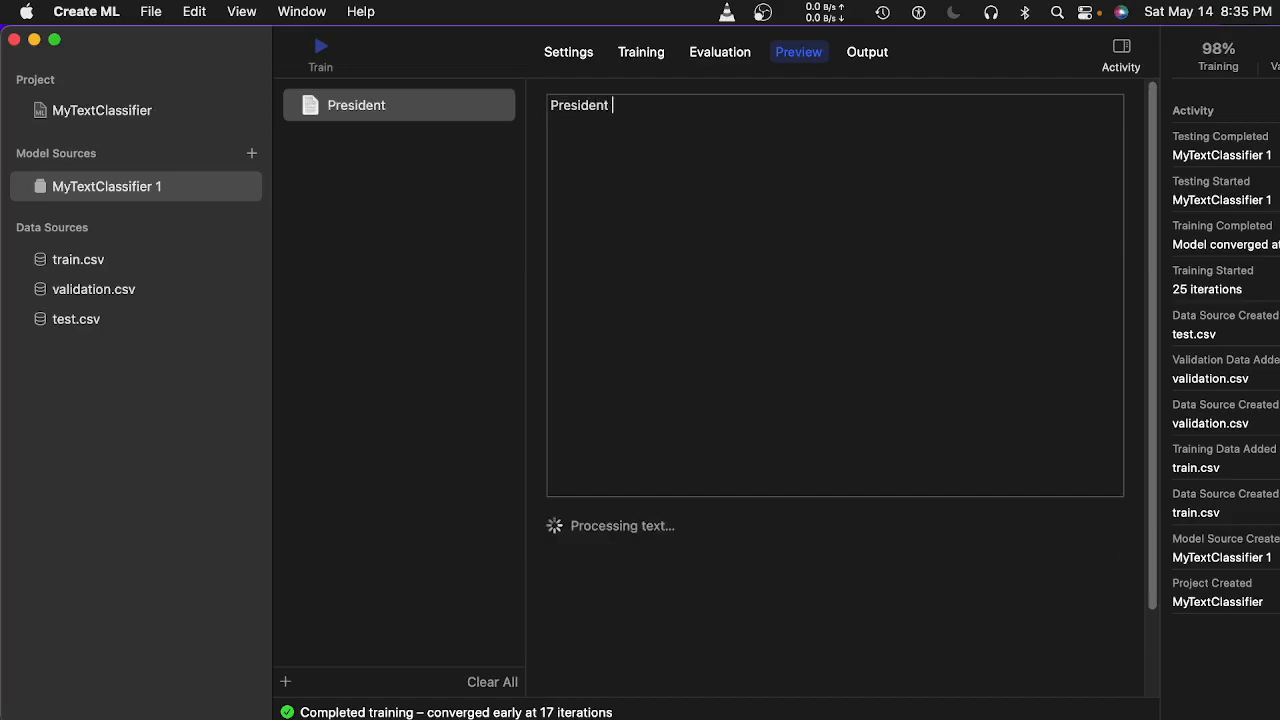
pyautogui.write(' says markets in ba')
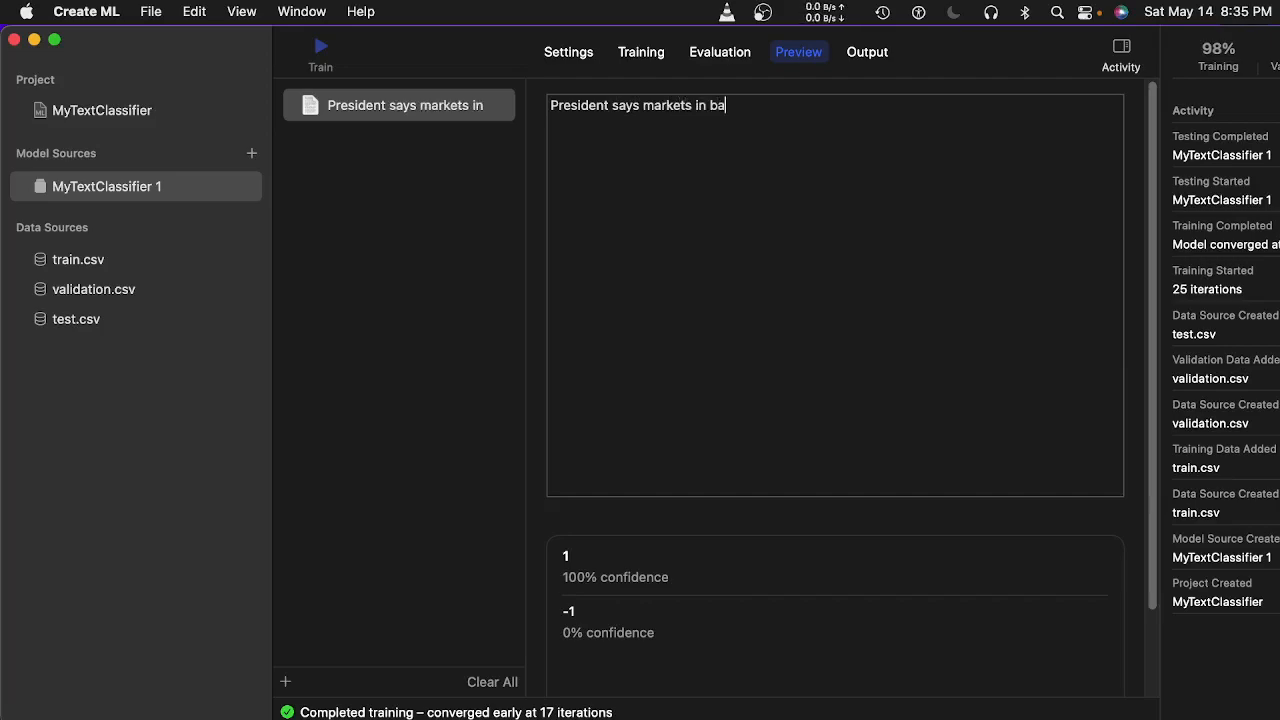
pyautogui.write('d slump')
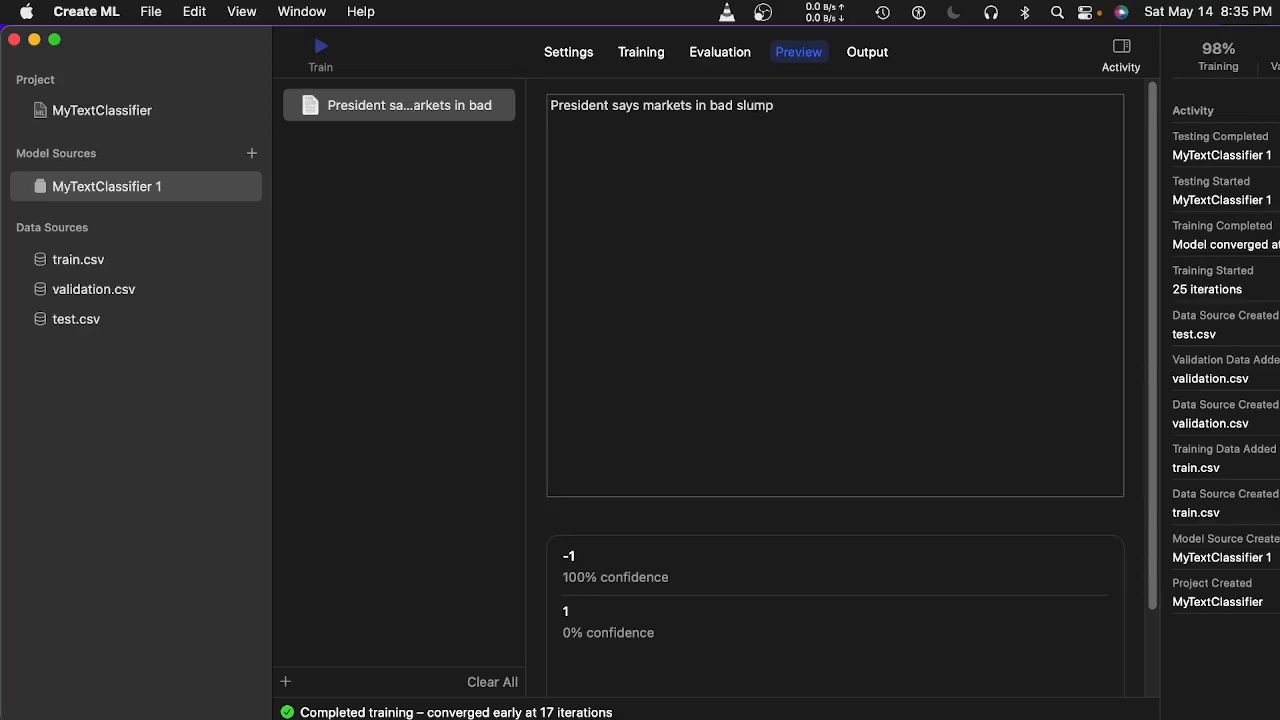
pyautogui.press('super+a')
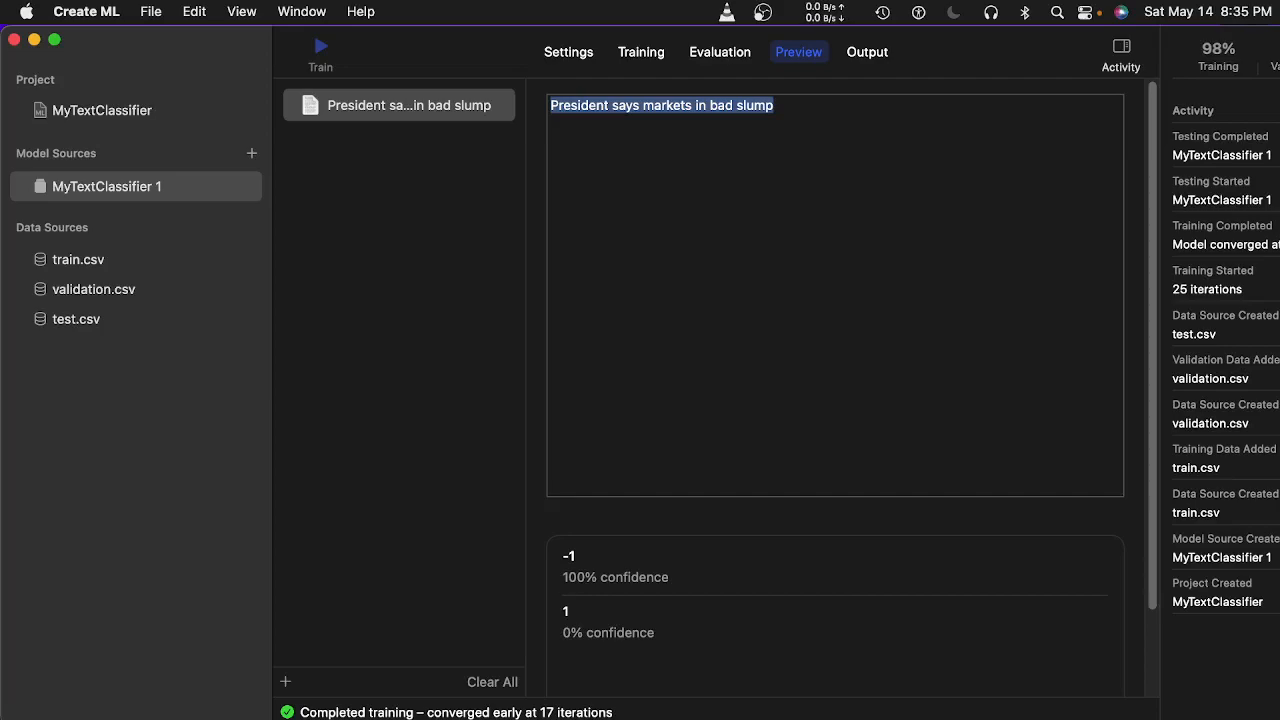
# Erase the preview sentence back to 'President' and begin retyping 'says' after it.
pyautogui.click(840, 117)
pyautogui.press('BackSpace')
pyautogui.press('BackSpace')
pyautogui.press('BackSpace')
pyautogui.press('BackSpace')
pyautogui.press('BackSpace')
pyautogui.press('BackSpace')
pyautogui.press('BackSpace')
pyautogui.press('BackSpace')
pyautogui.press('BackSpace')
pyautogui.press('BackSpace')
pyautogui.press('BackSpace')
pyautogui.press('BackSpace')
pyautogui.press('BackSpace')
pyautogui.press('BackSpace')
pyautogui.press('BackSpace')
pyautogui.press('BackSpace')
pyautogui.press('BackSpace')
pyautogui.press('BackSpace')
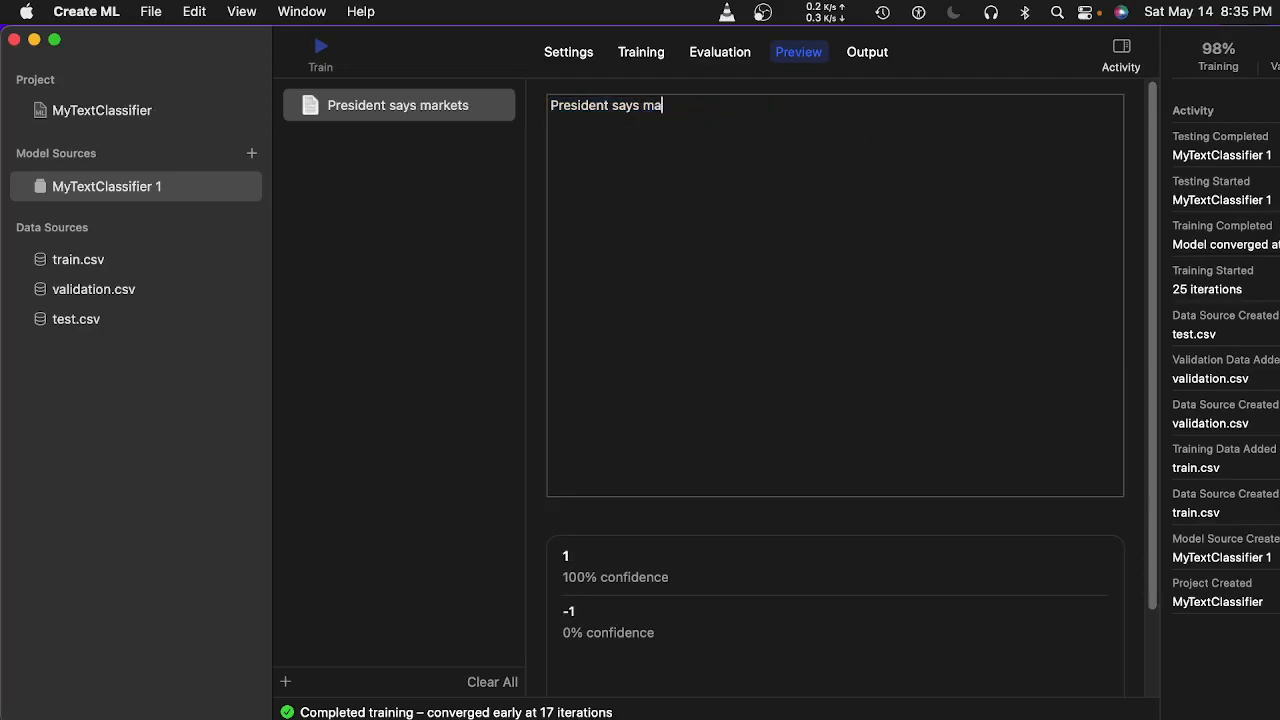
pyautogui.press('BackSpace')
pyautogui.press('BackSpace')
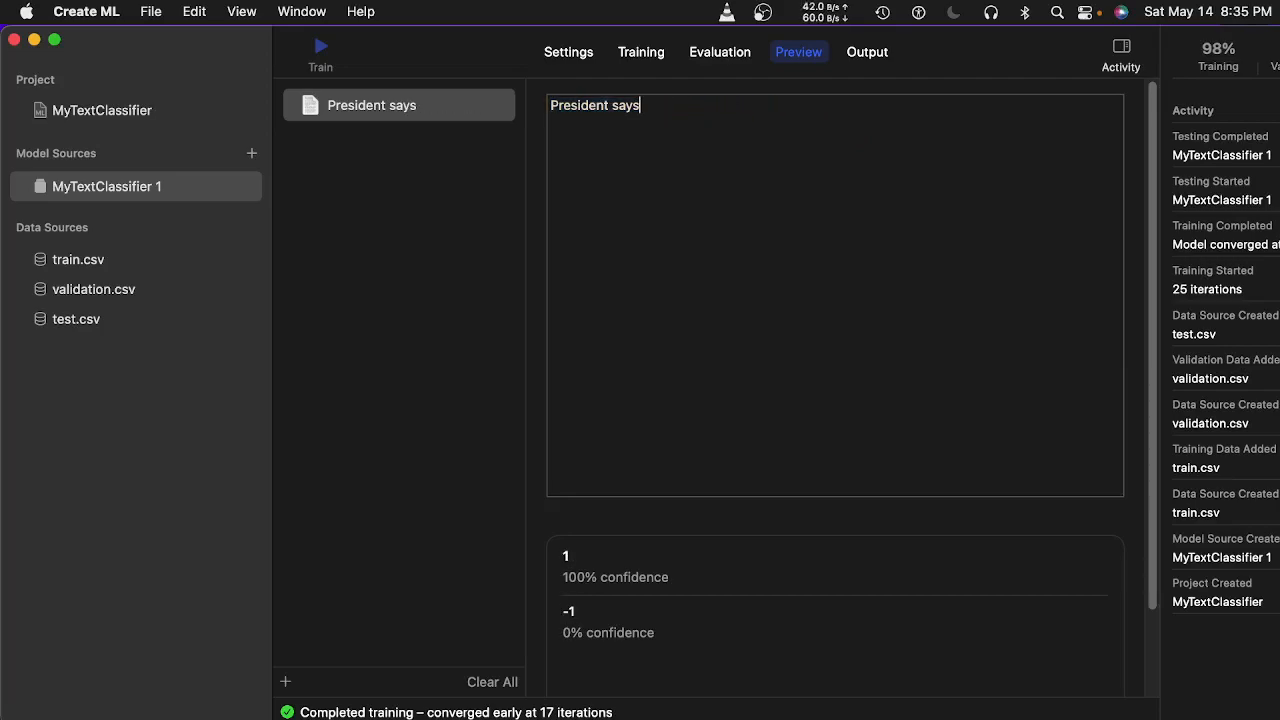
pyautogui.press('BackSpace')
pyautogui.press('BackSpace')
pyautogui.press('BackSpace')
pyautogui.press('BackSpace')
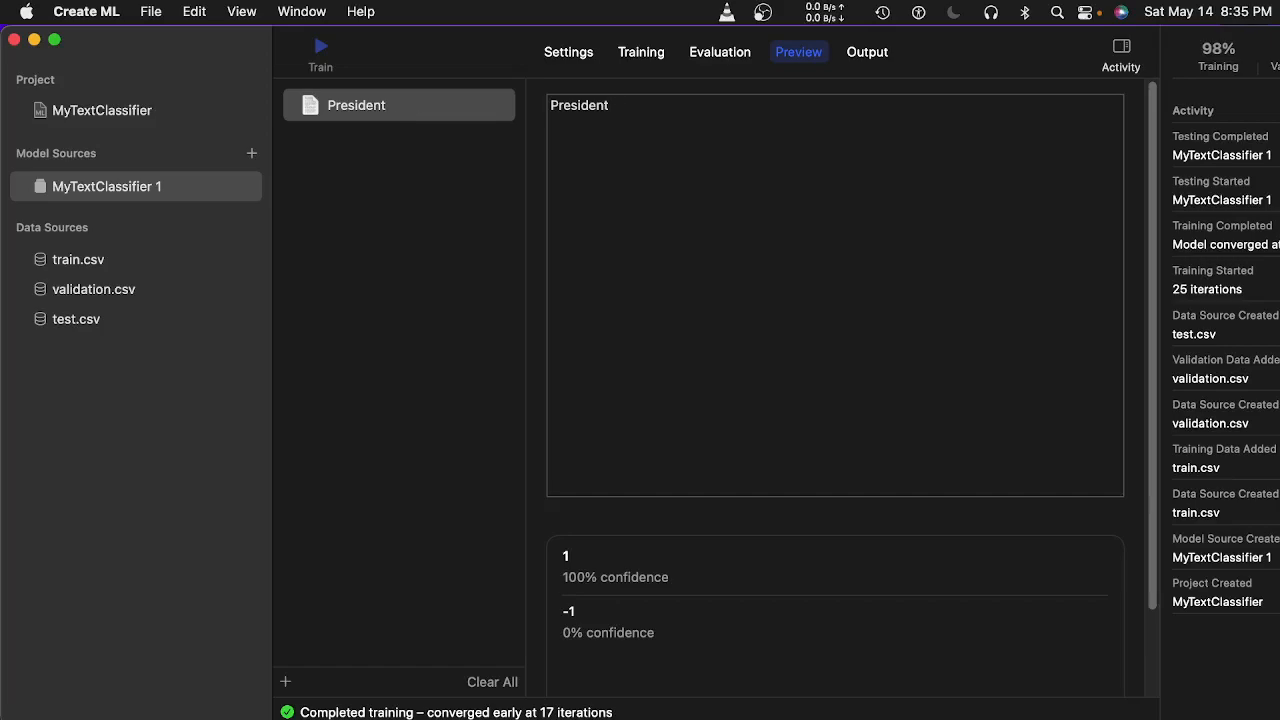
pyautogui.write('slump')
pyautogui.press('Left')
pyautogui.press('Left')
pyautogui.hotkey('shift', 'Right')
pyautogui.hotkey('shift', 'Right')
pyautogui.hotkey('shift', 'Right')
pyautogui.hotkey('shift', 'Right')
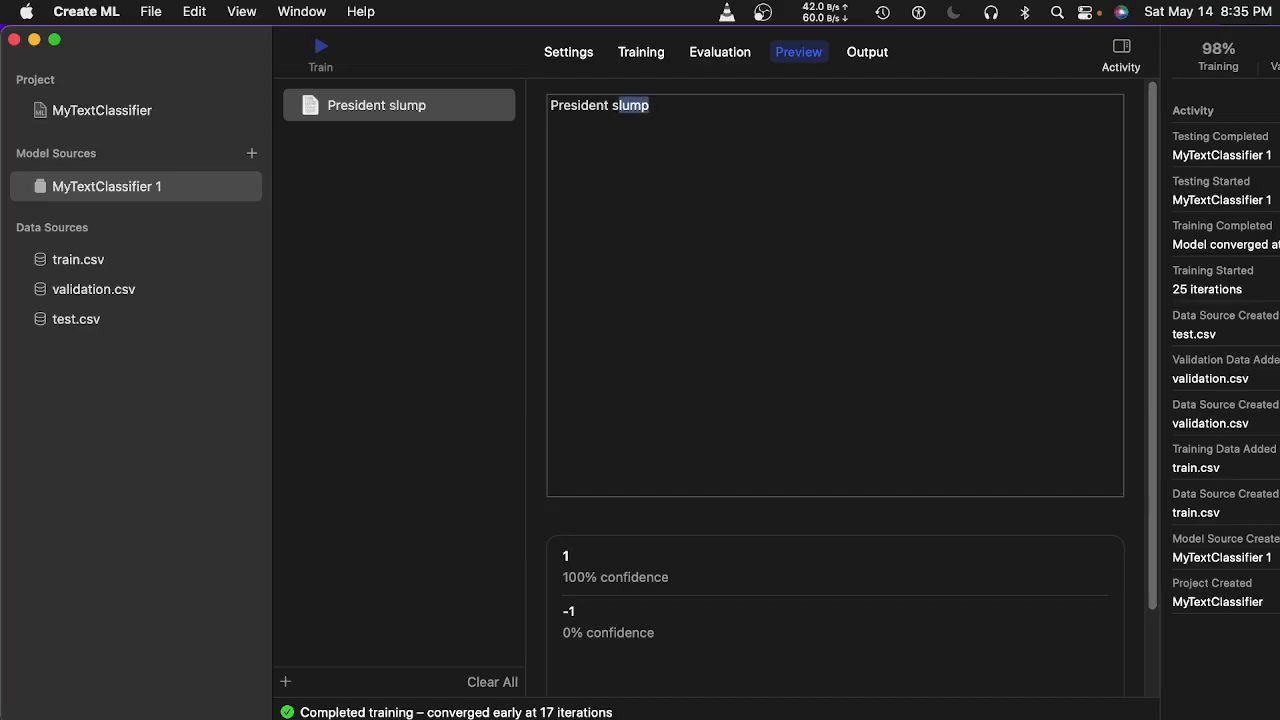
pyautogui.write('says')
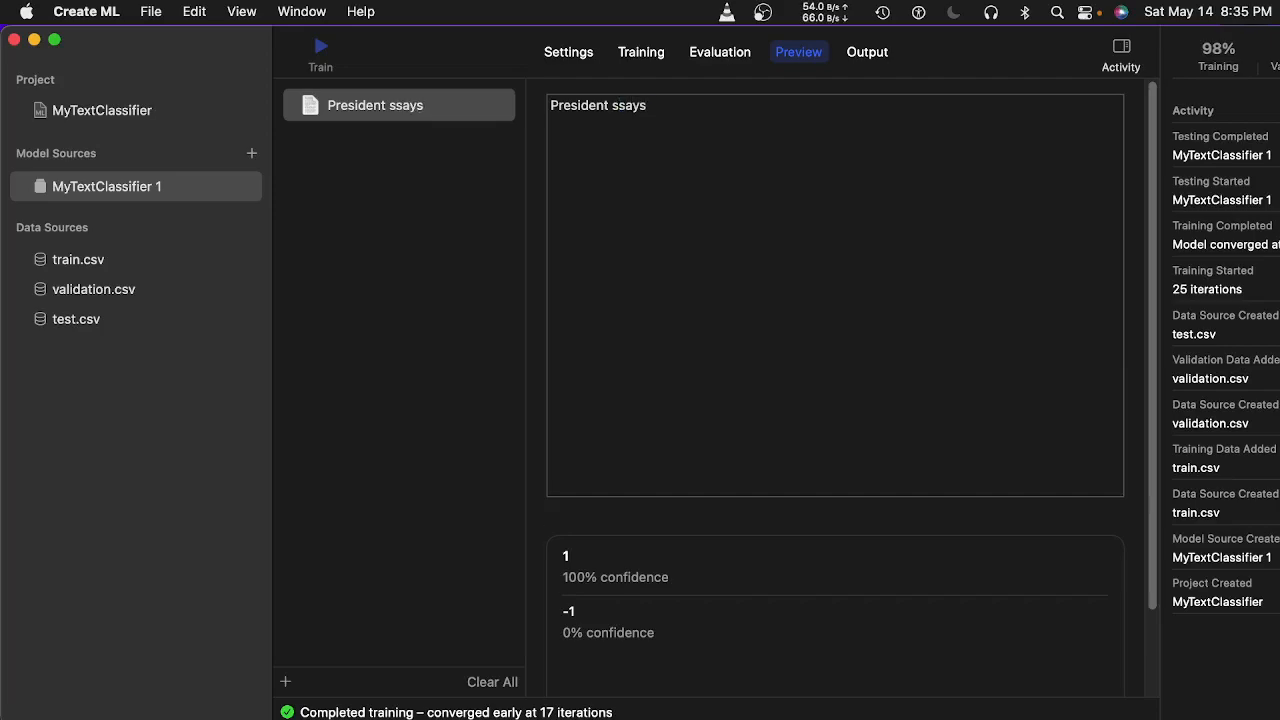
# Remove the doubled 's' and finish the sentence as 'President says markets bad slump.'.
pyautogui.press('Left')
pyautogui.press('BackSpace')
pyautogui.press('Right')
pyautogui.press('Right')
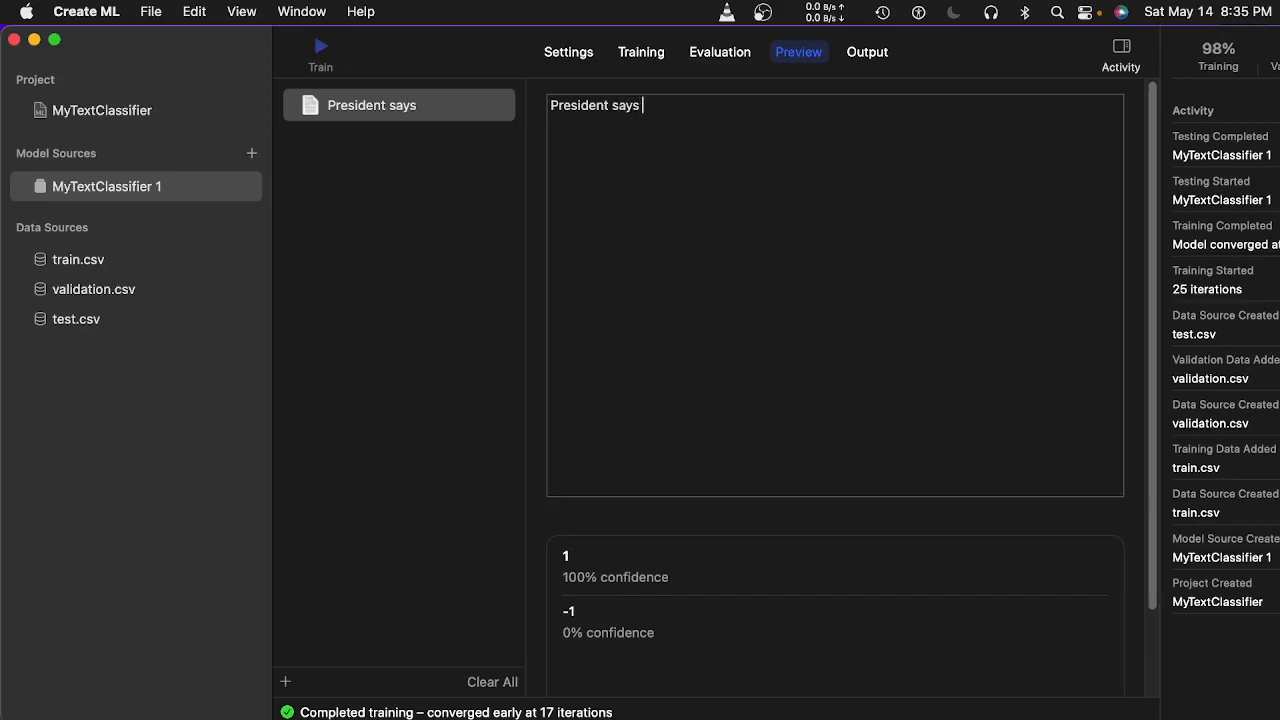
pyautogui.write('markets bad')
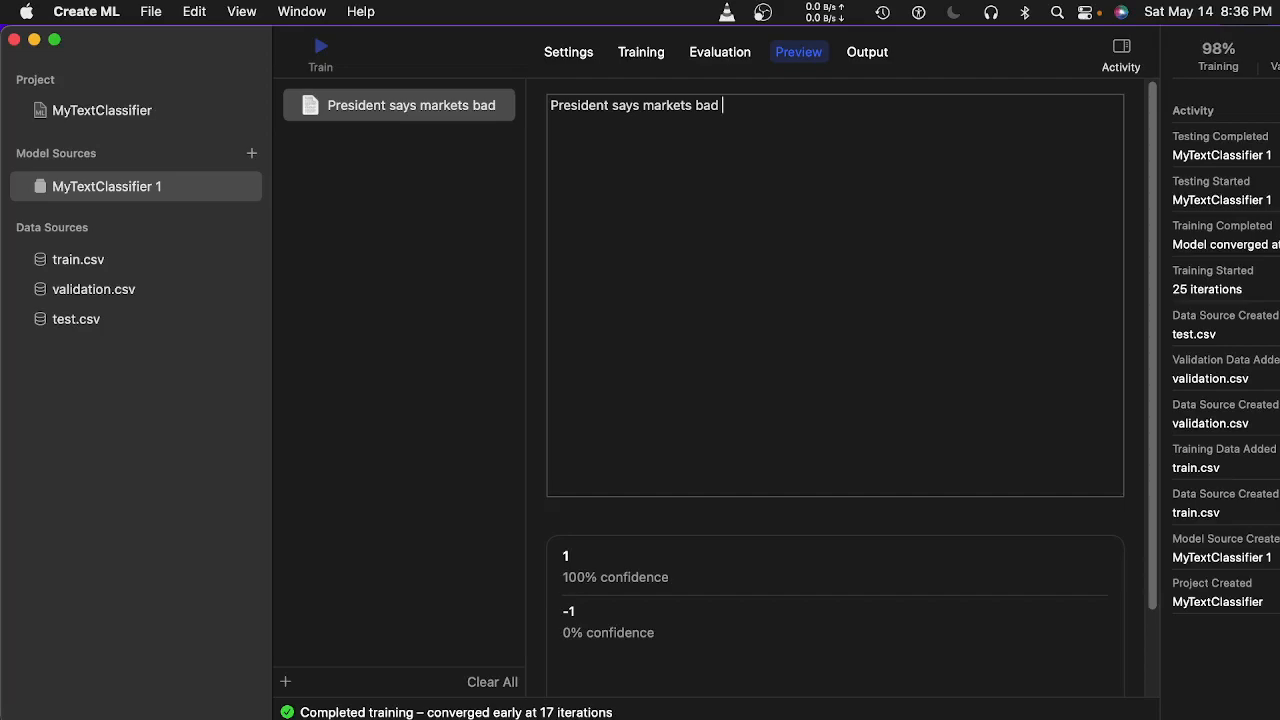
pyautogui.write('sl')
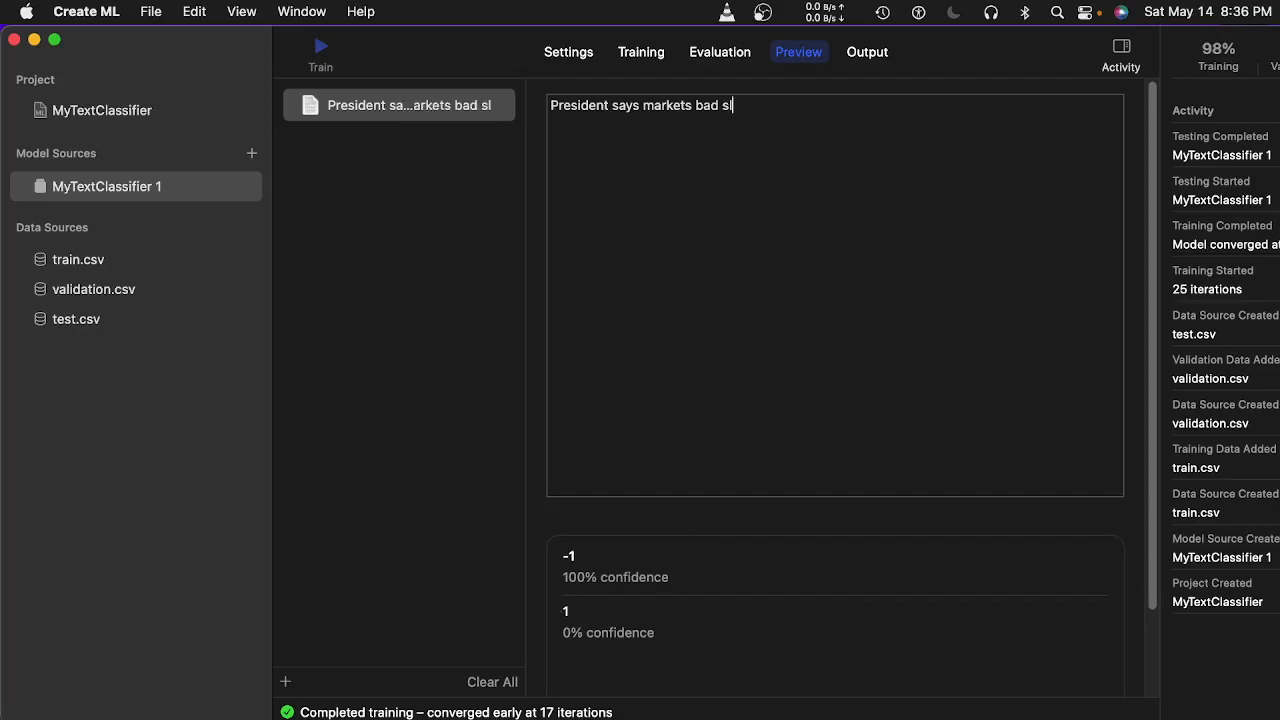
pyautogui.write('ump')
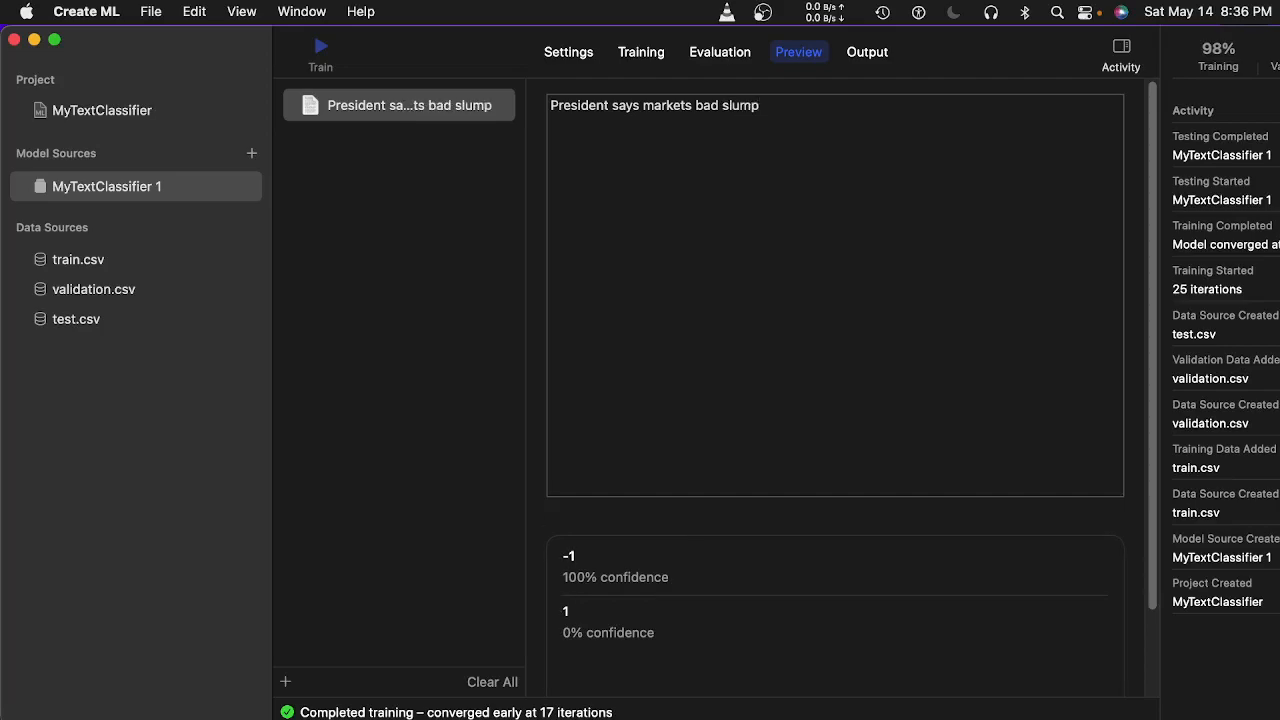
pyautogui.write('.')
# Show MyTextClassifier 1's Settings page, then bring up Mission Control.
pyautogui.click(632, 56)
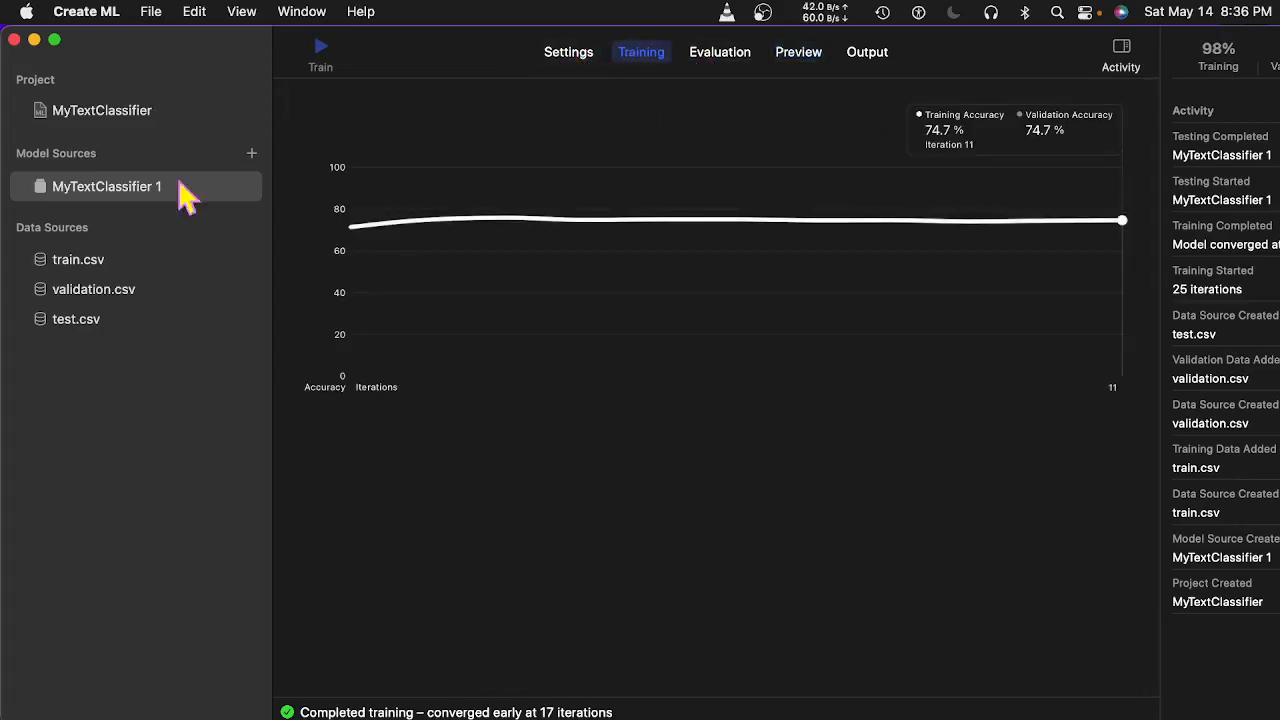
pyautogui.click(120, 195)
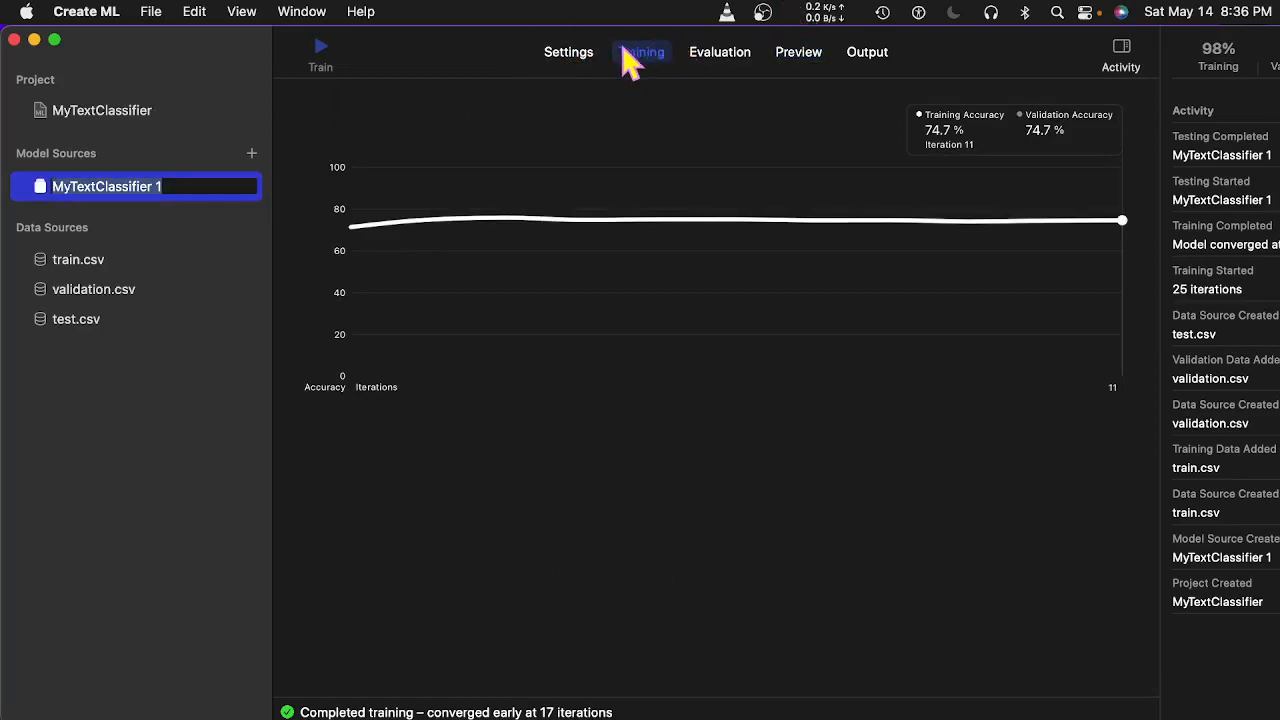
pyautogui.click(567, 58)
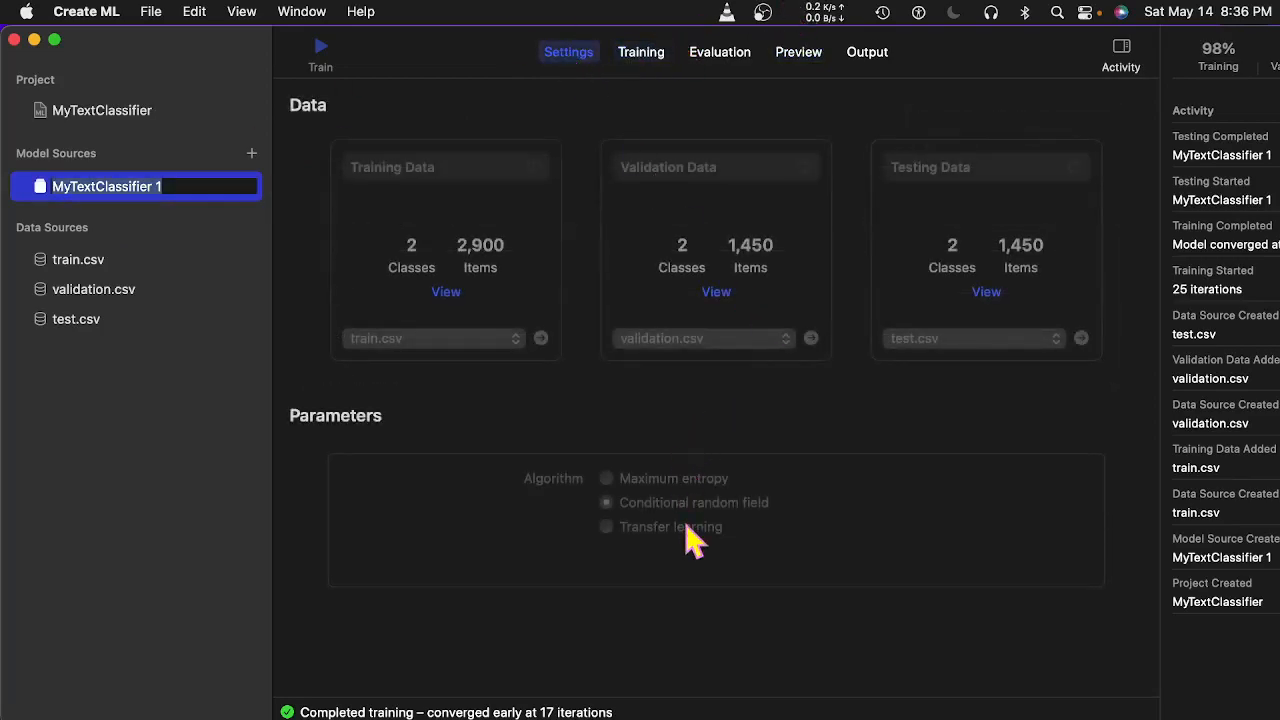
pyautogui.click(639, 62)
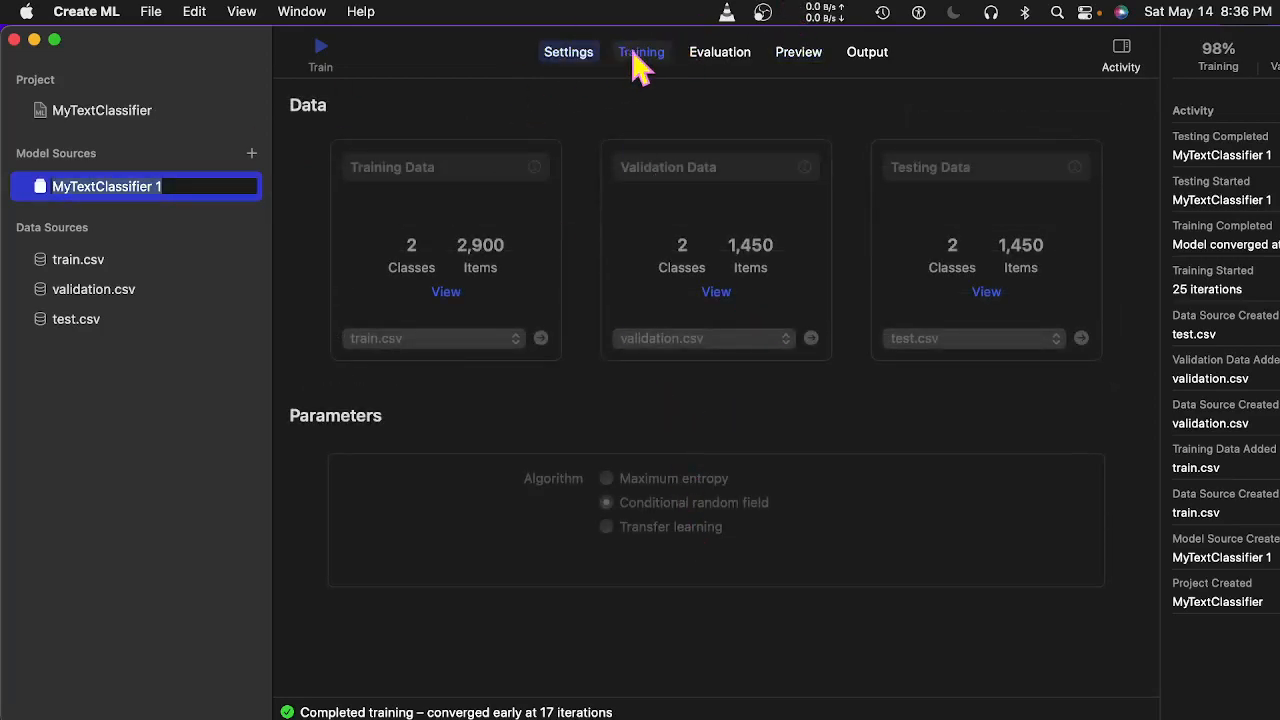
pyautogui.click(590, 57)
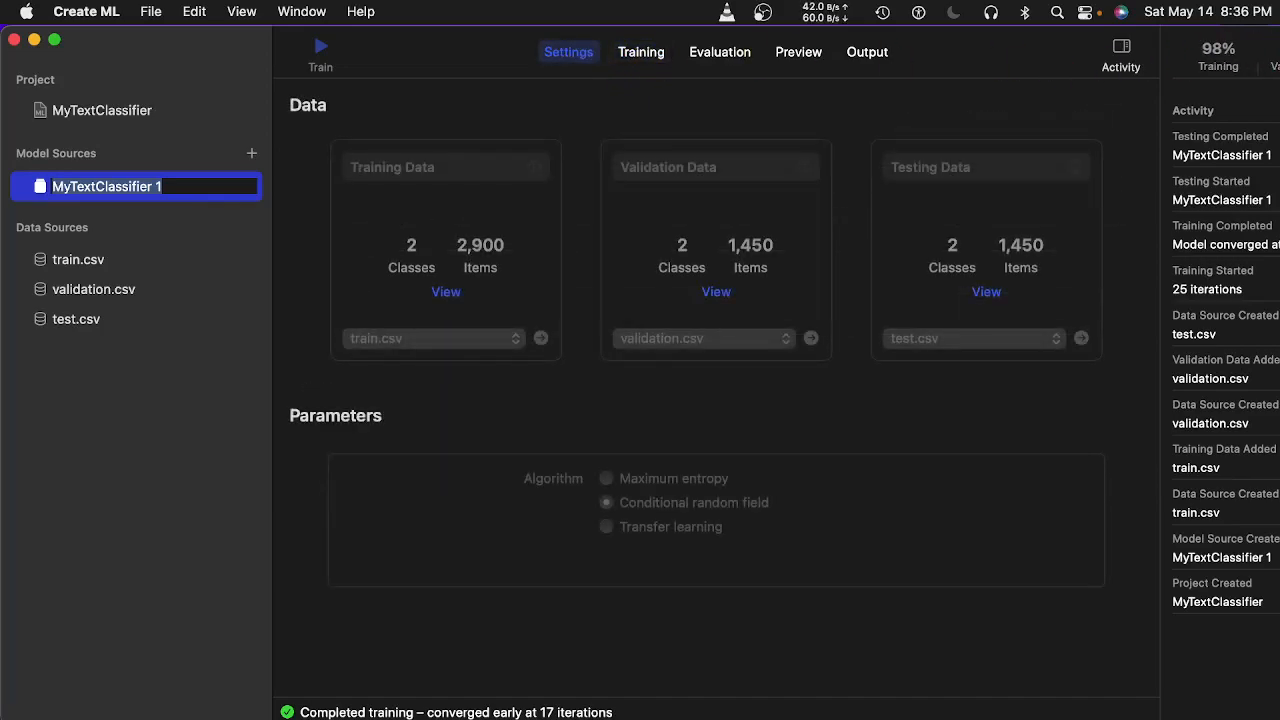
pyautogui.hotkey('ctrl', 'Up')
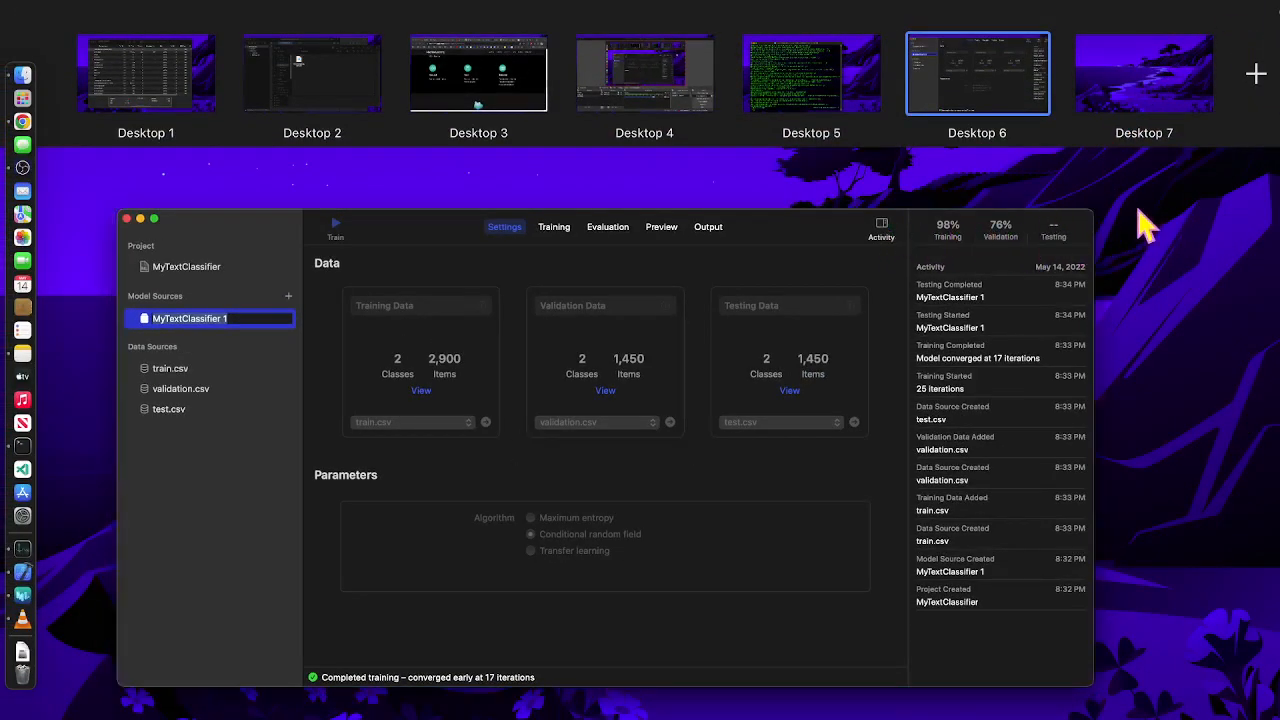
# Go back to Create ML from Mission Control, then shrink the window and reposition it.
pyautogui.click(1100, 398)
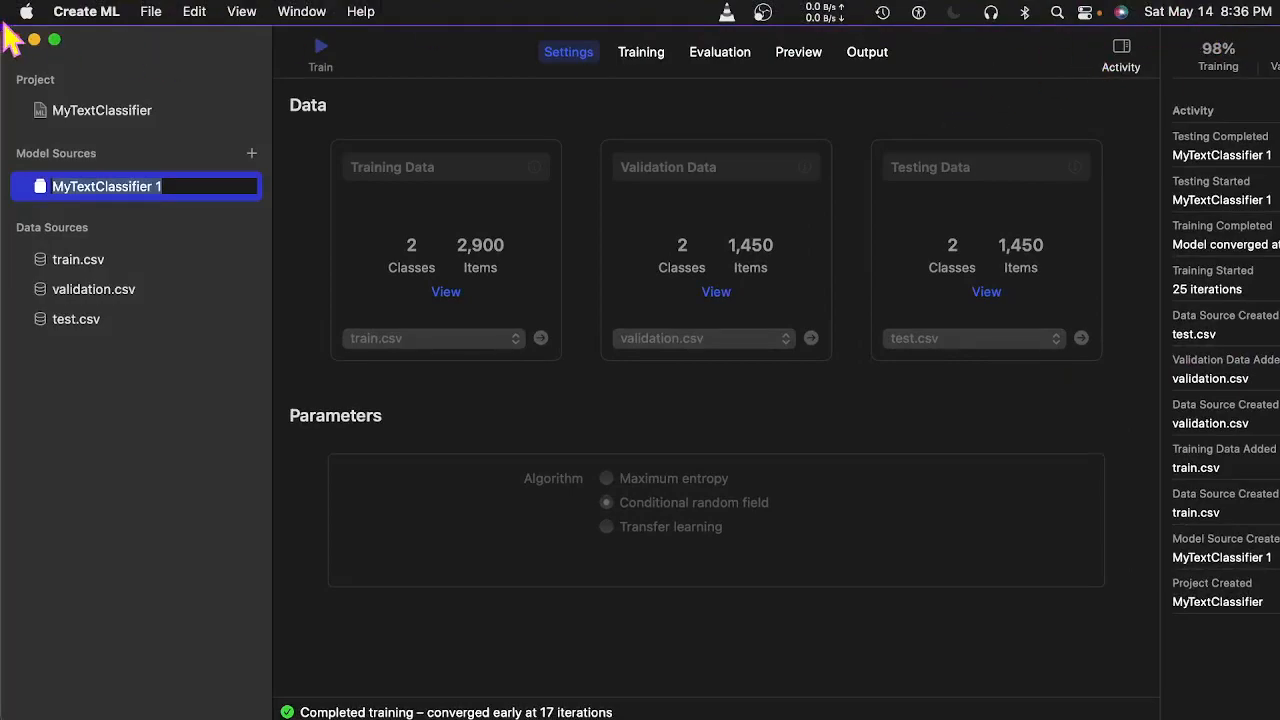
pyautogui.moveTo(8, 38); pyautogui.dragTo(174, 84)
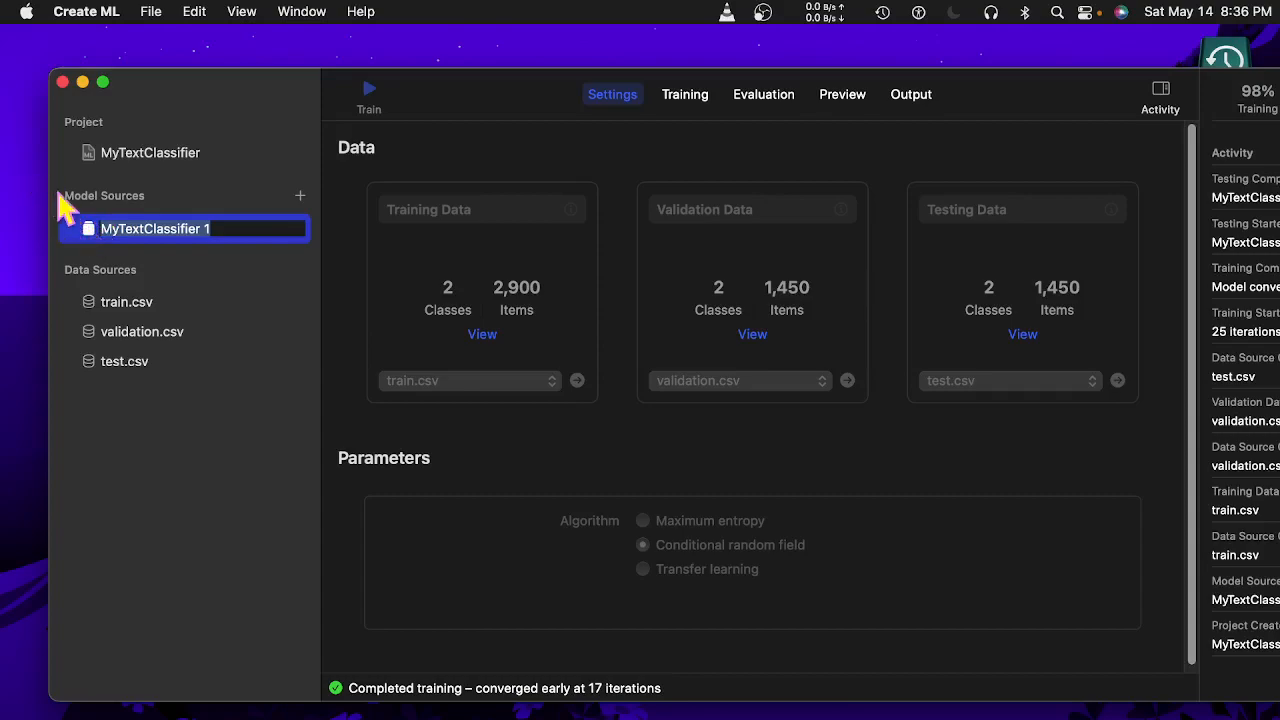
pyautogui.moveTo(290, 93); pyautogui.dragTo(62, 76)
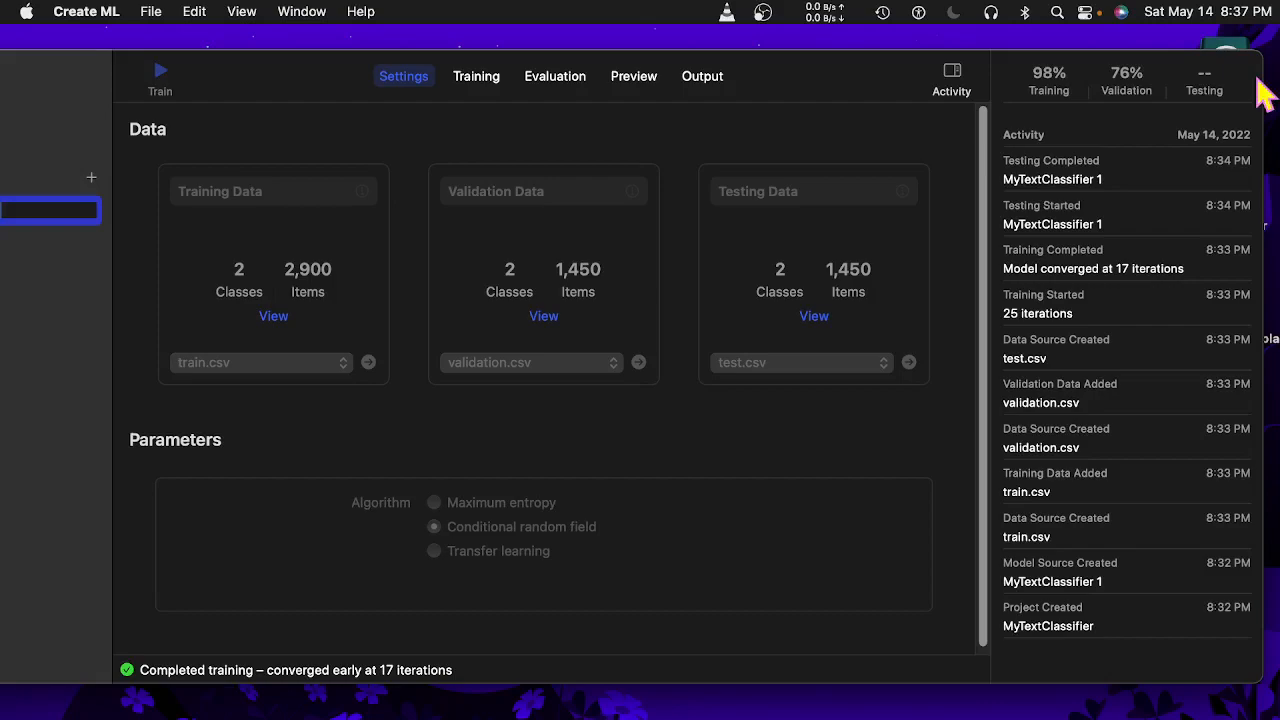
pyautogui.moveTo(1222, 76); pyautogui.dragTo(1279, 69)
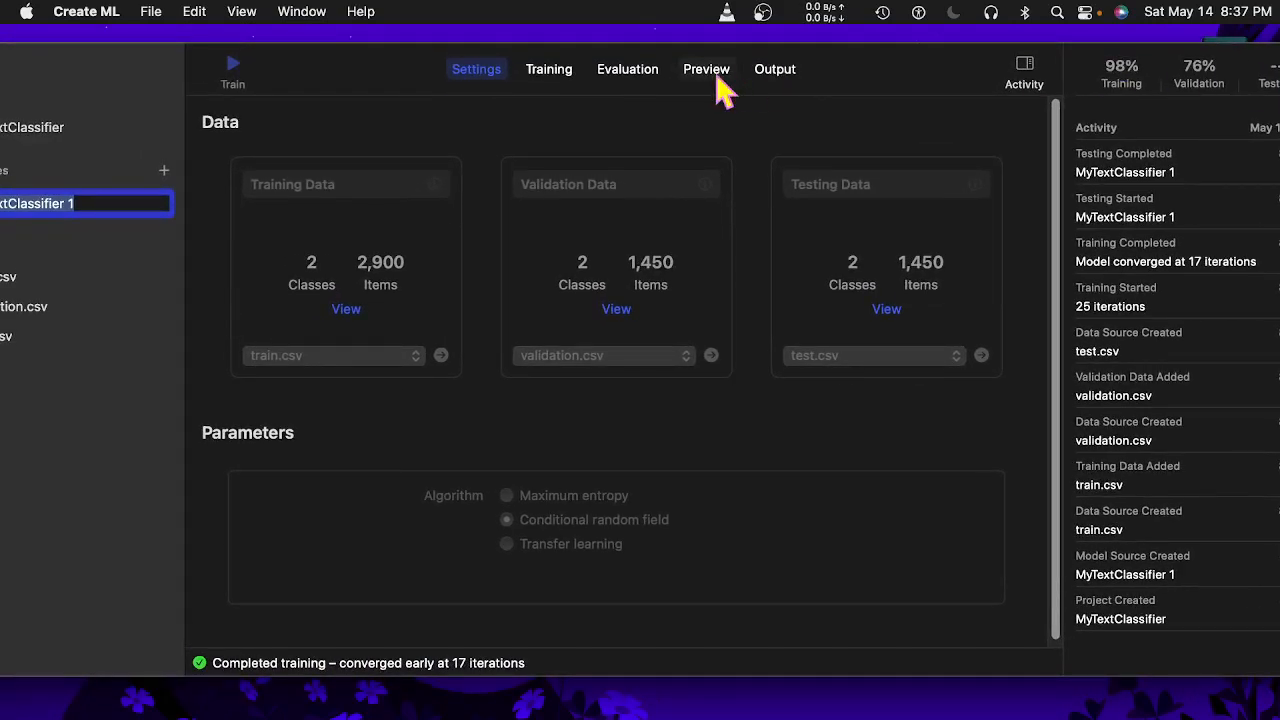
pyautogui.moveTo(380, 91); pyautogui.dragTo(466, 92)
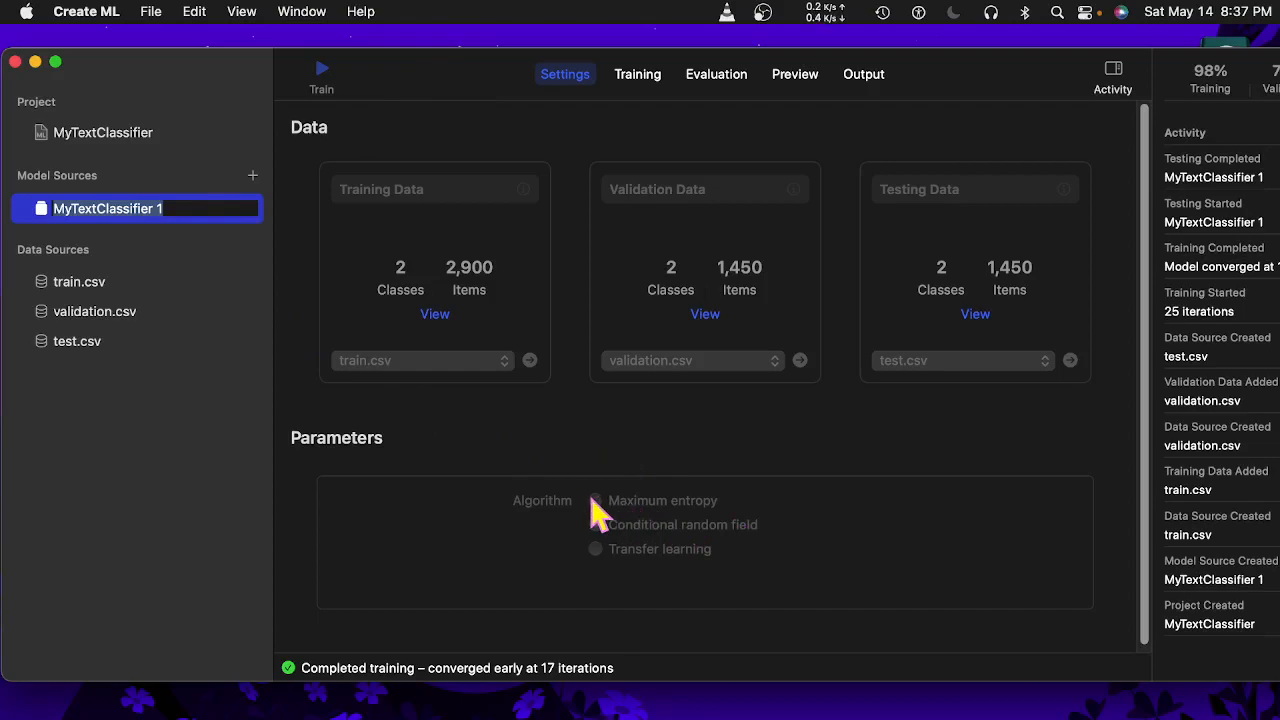
pyautogui.click(153, 14)
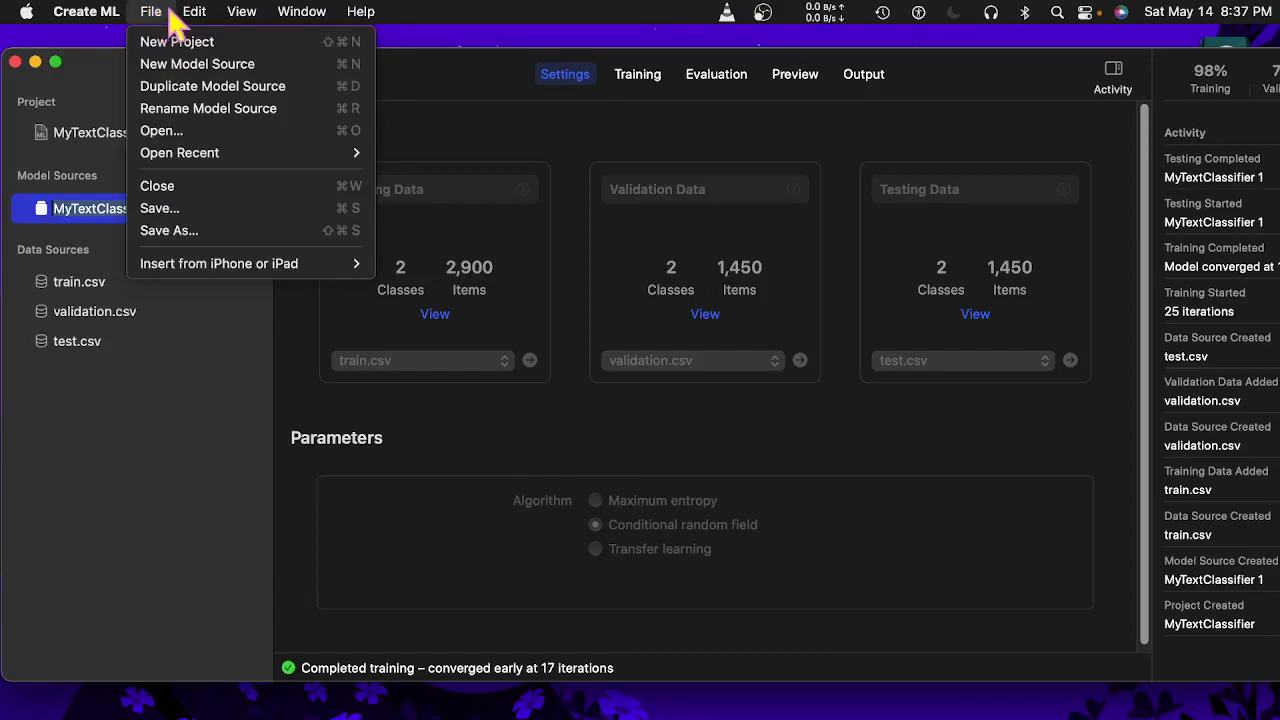
# Look through the File, Edit and View menus, then choose File > New Project.
pyautogui.moveTo(187, 22)
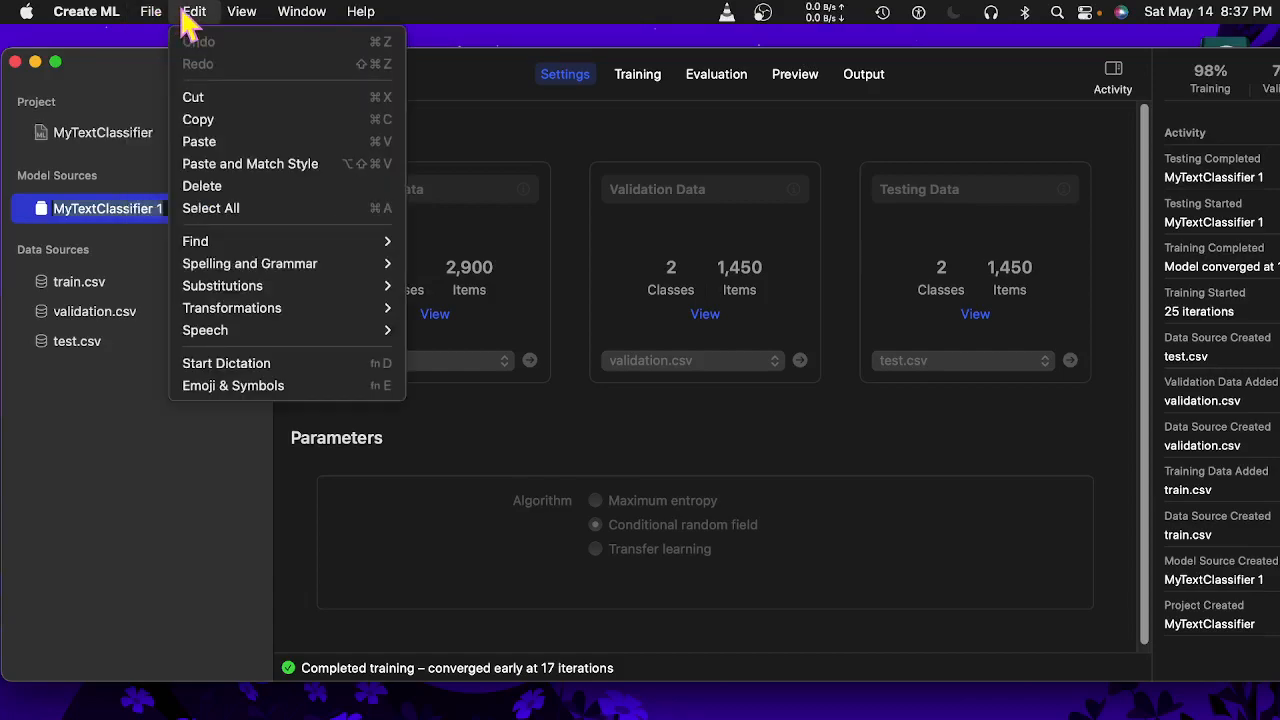
pyautogui.moveTo(230, 20)
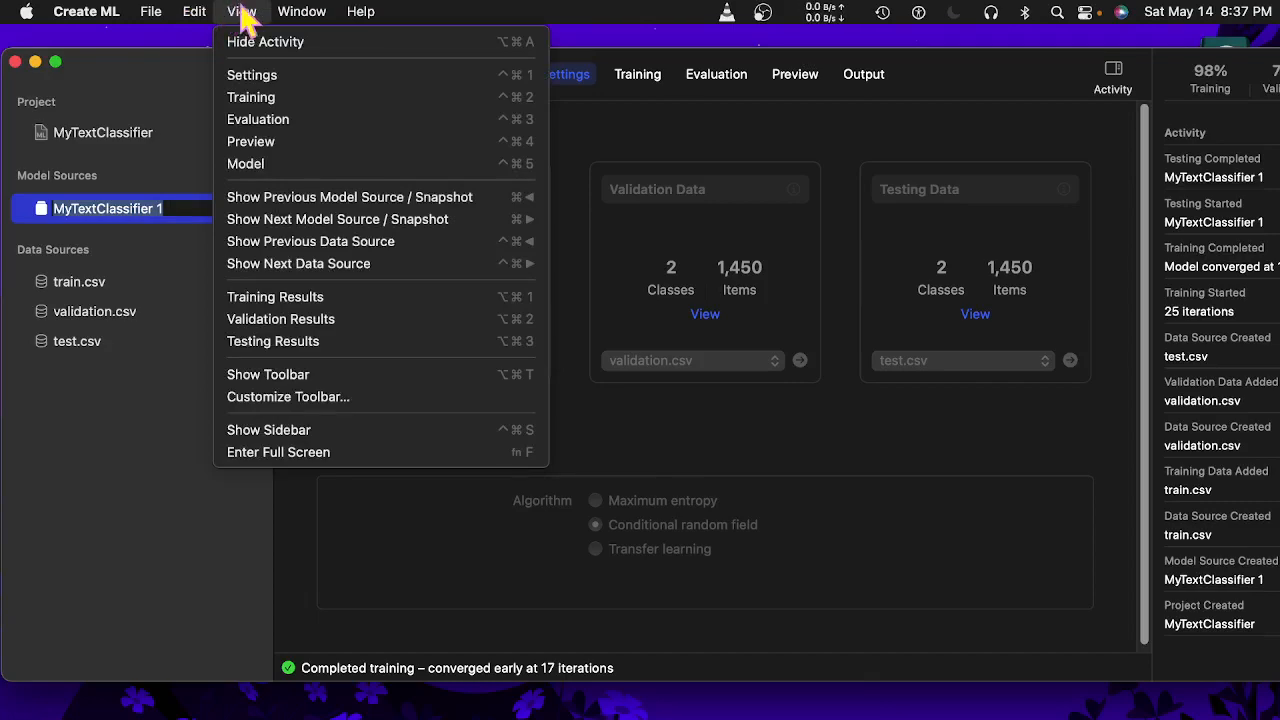
pyautogui.moveTo(114, 14)
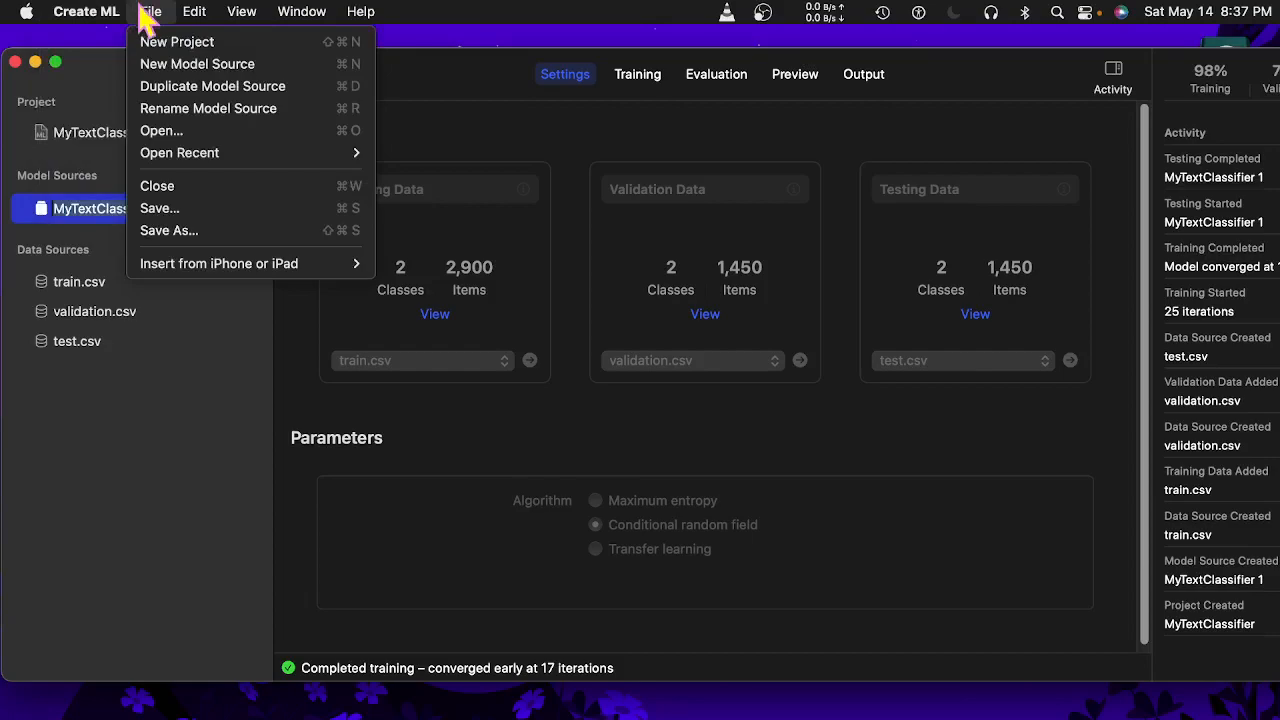
pyautogui.click(150, 42)
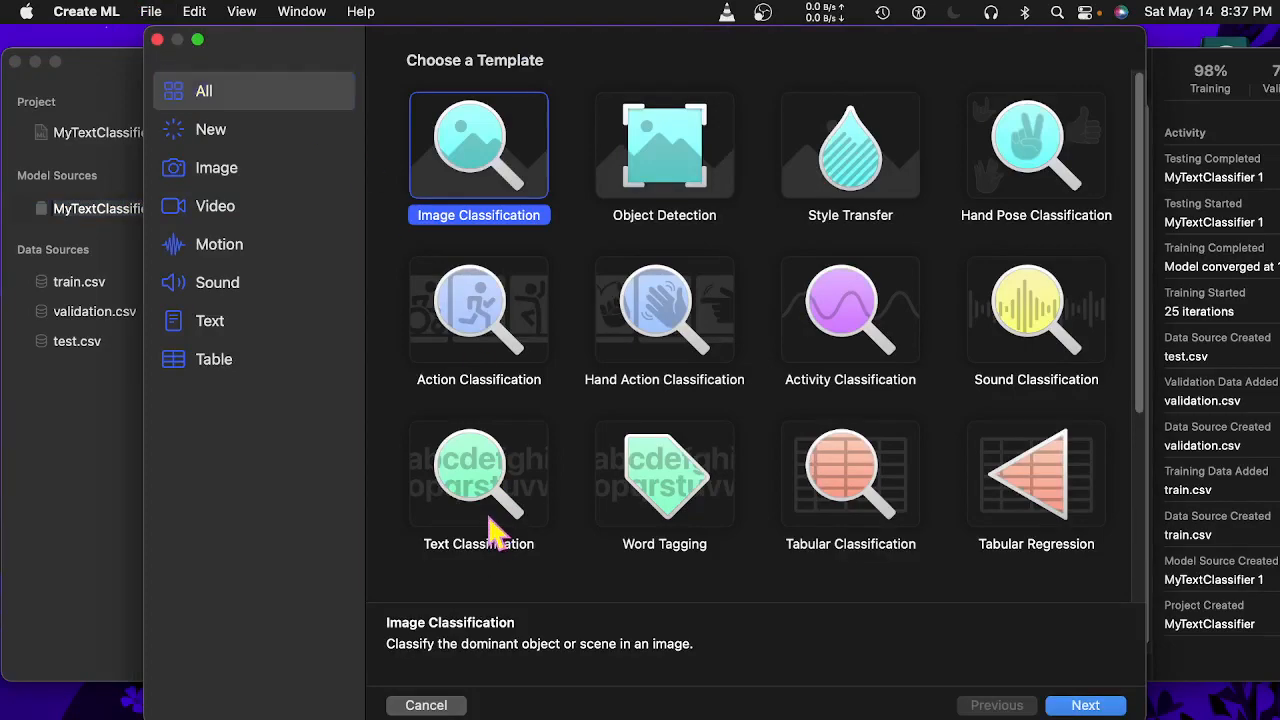
# Create a Text Classification project named MyTextClassifier2 and save it in the Stock folder.
pyautogui.click(493, 530)
pyautogui.doubleClick(493, 530)
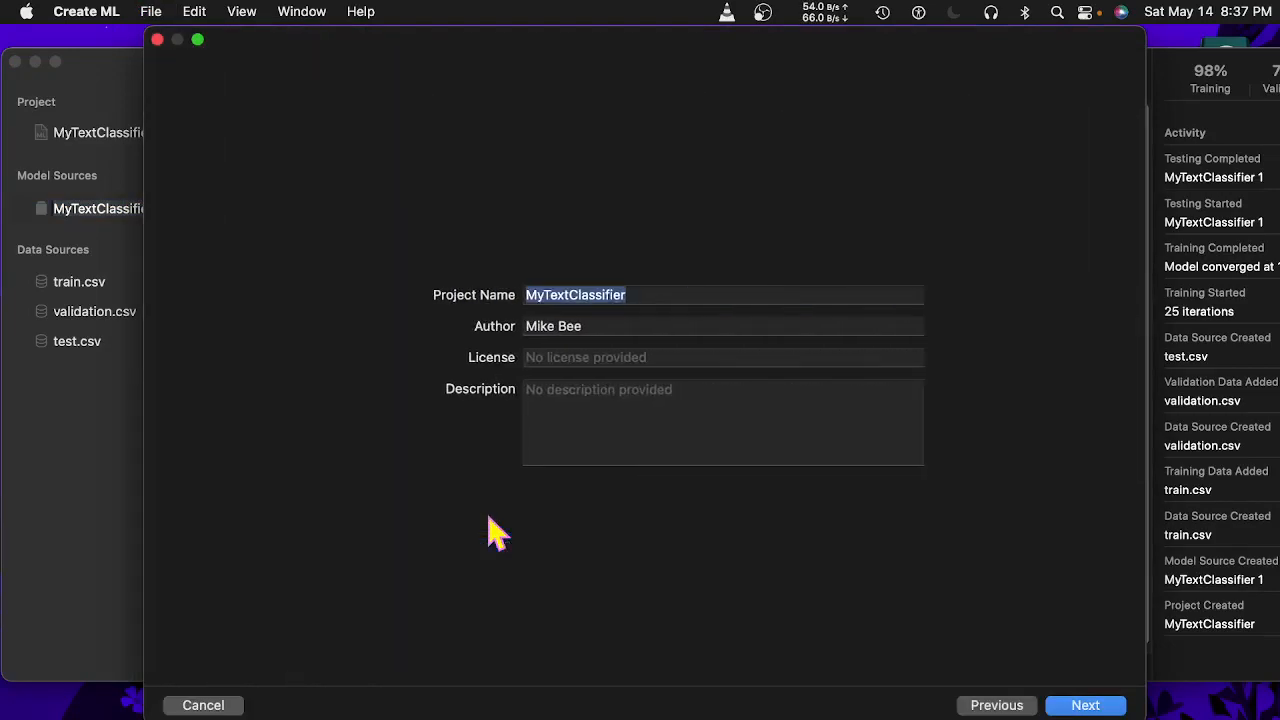
pyautogui.click(648, 294)
pyautogui.write('2')
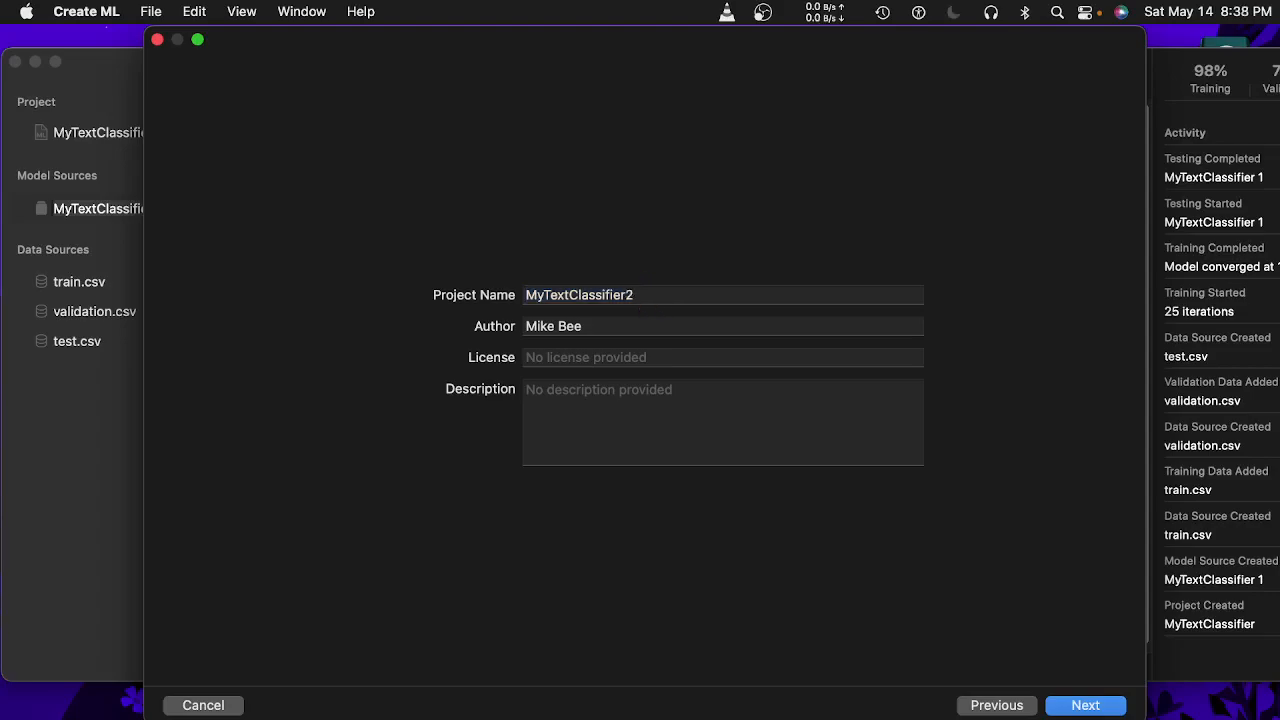
pyautogui.click(1075, 700)
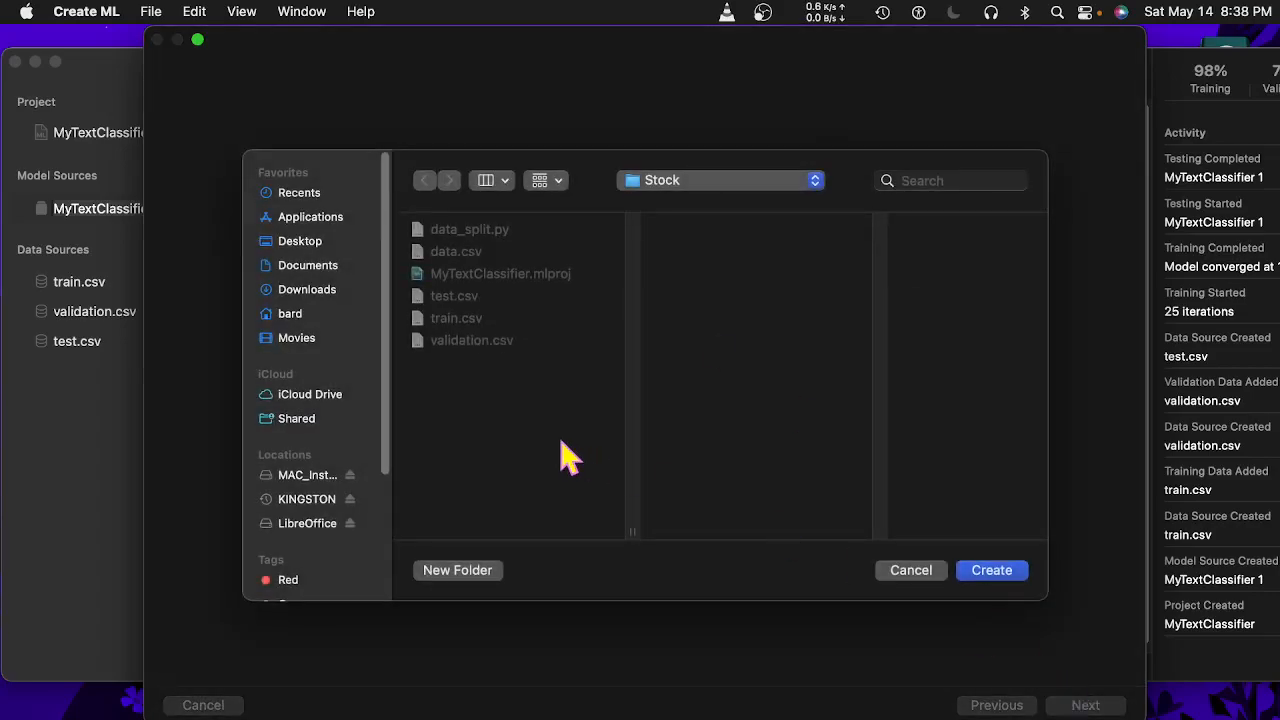
pyautogui.click(1004, 570)
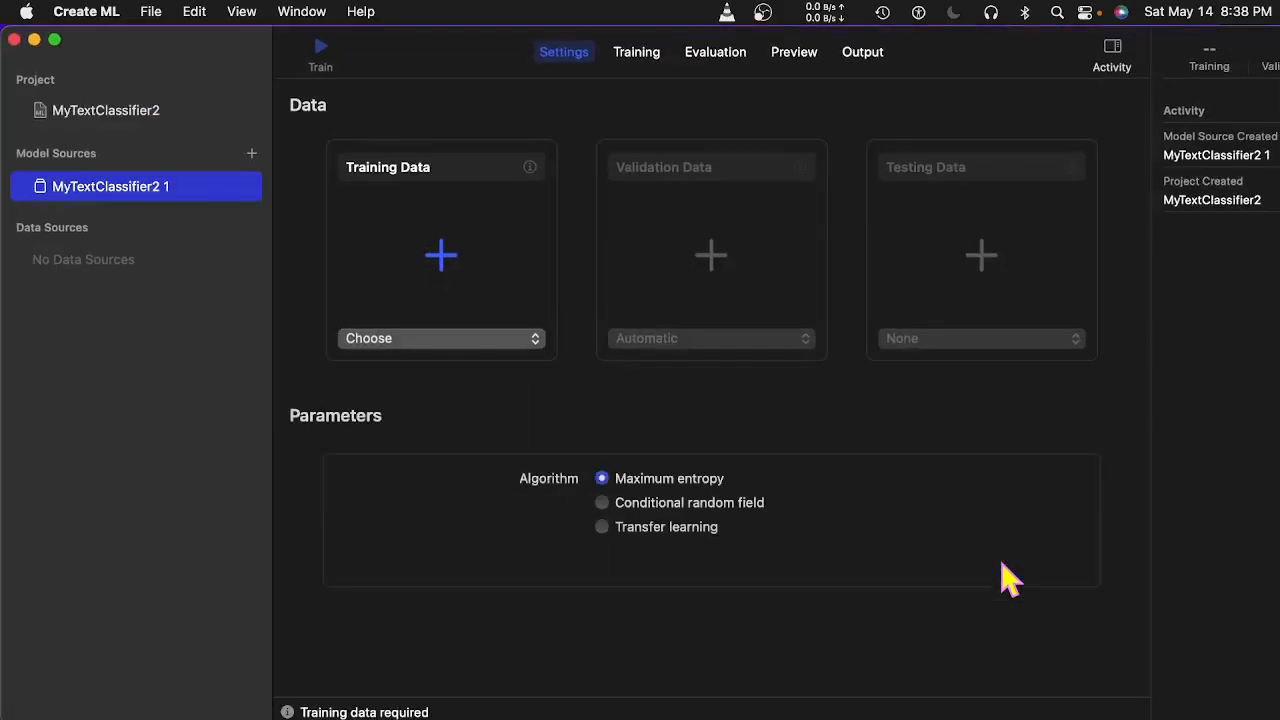
# Load train.csv as the training data and validation.csv as the validation data.
pyautogui.click(537, 342)
pyautogui.click(442, 375)
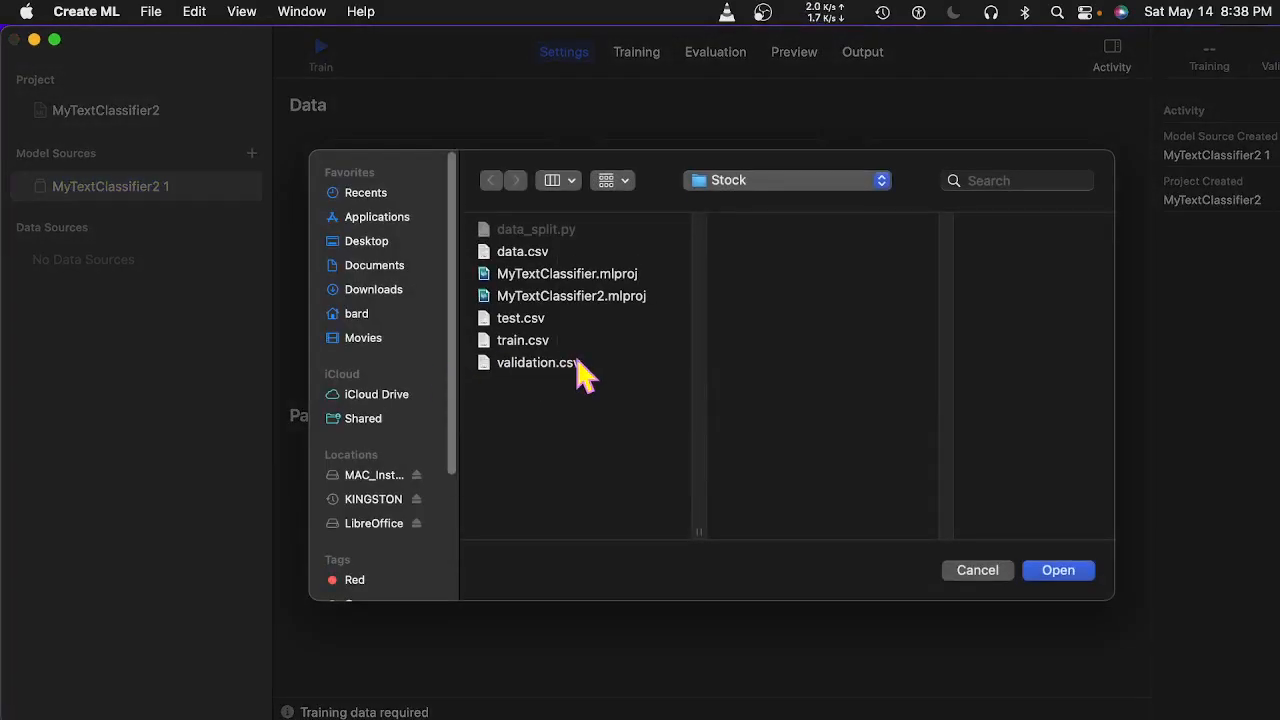
pyautogui.doubleClick(530, 343)
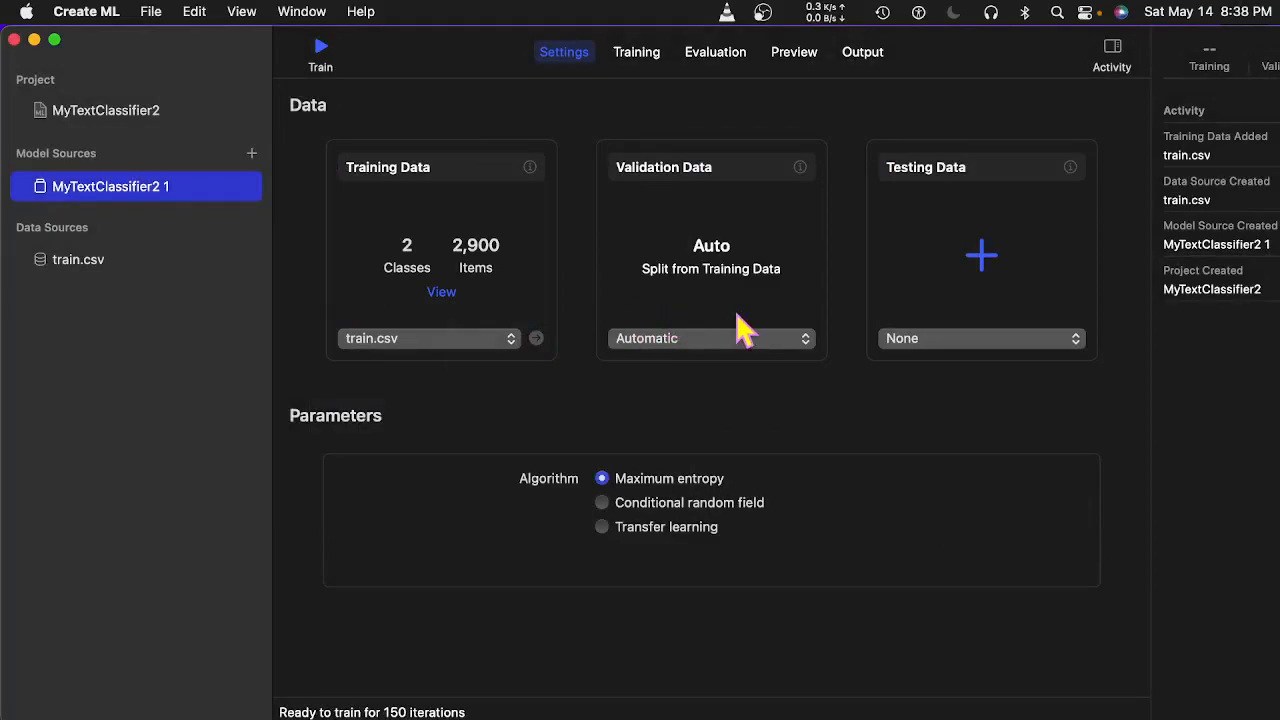
pyautogui.click(692, 340)
pyautogui.click(668, 415)
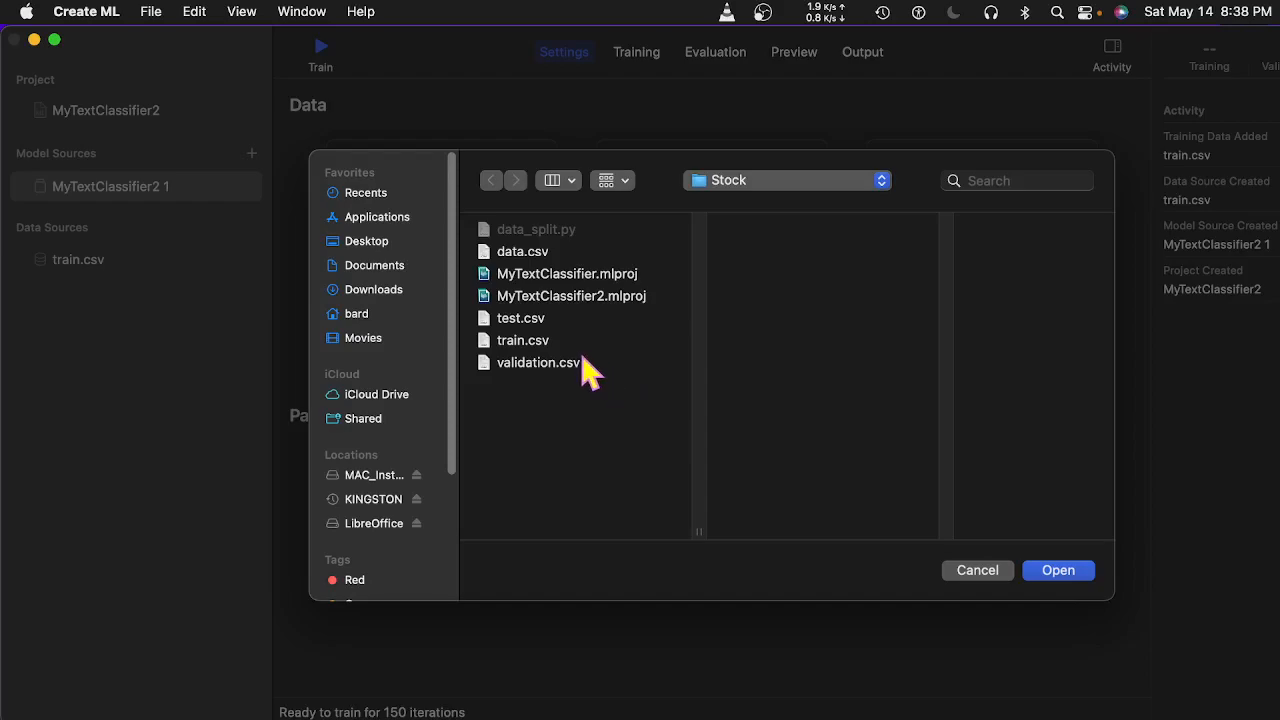
pyautogui.doubleClick(584, 364)
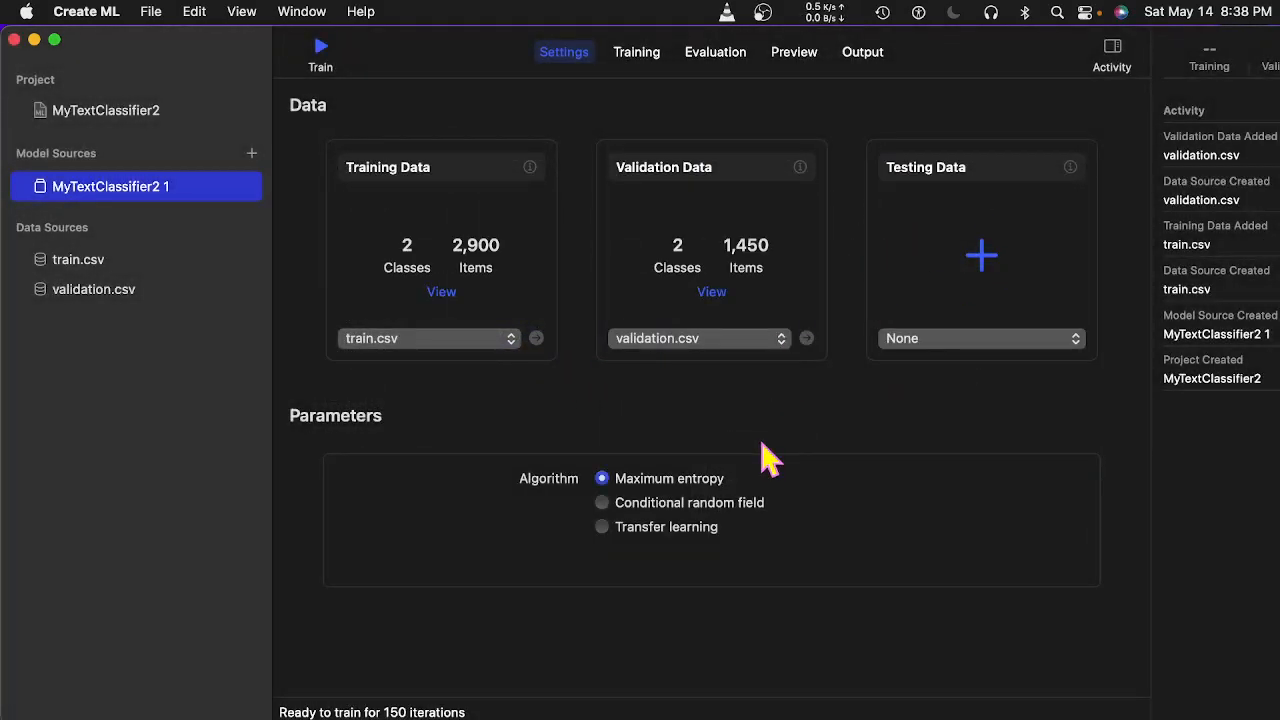
# Set the algorithm to Transfer learning with the Dynamic embedding feature extractor.
pyautogui.click(600, 527)
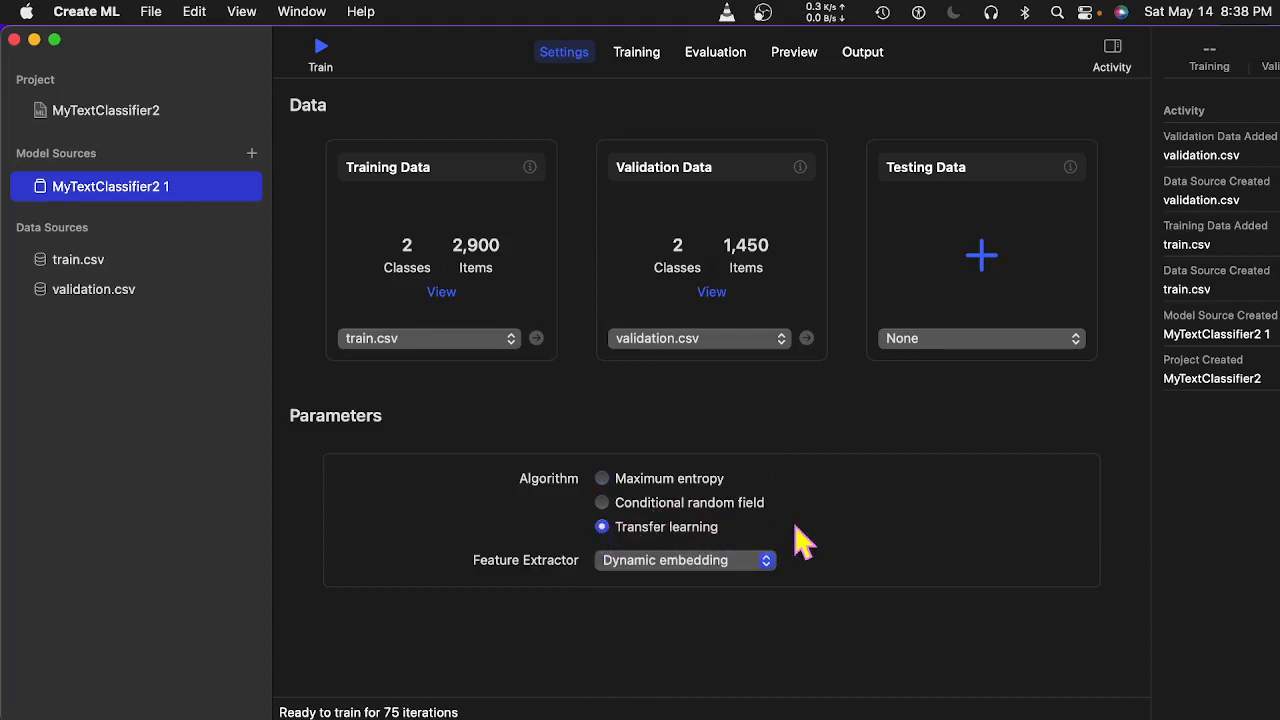
pyautogui.click(772, 564)
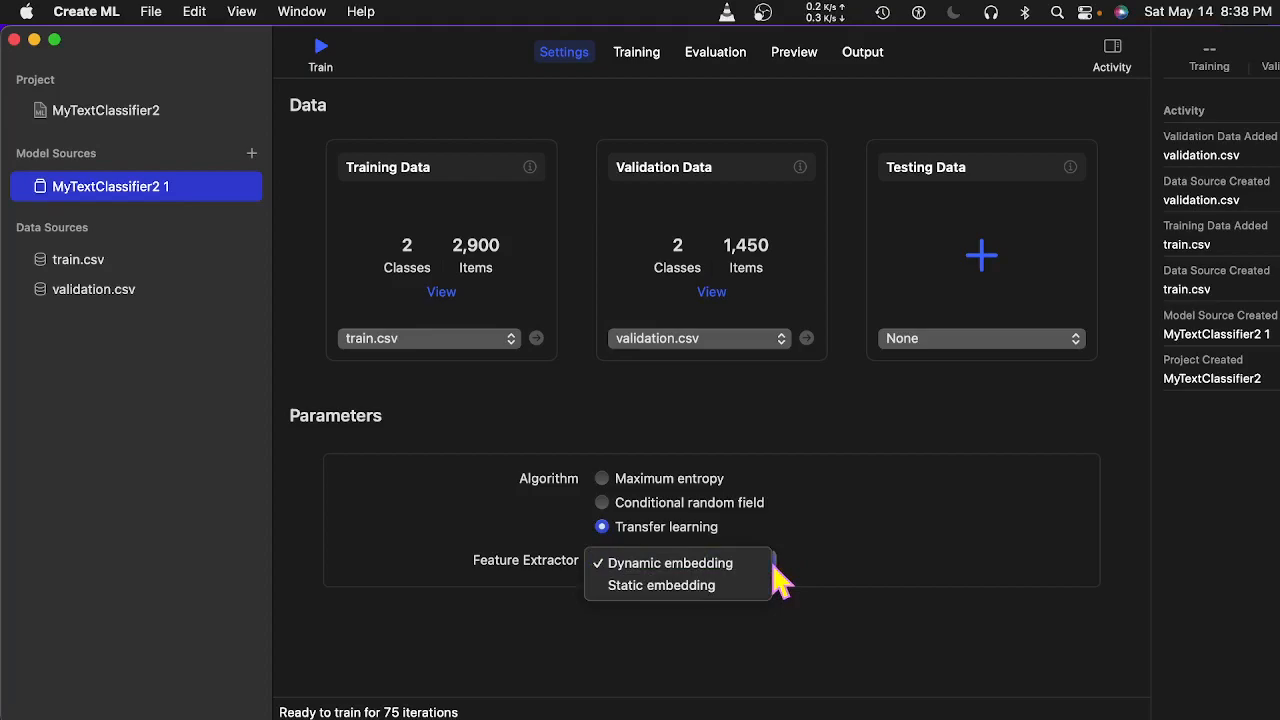
pyautogui.click(849, 566)
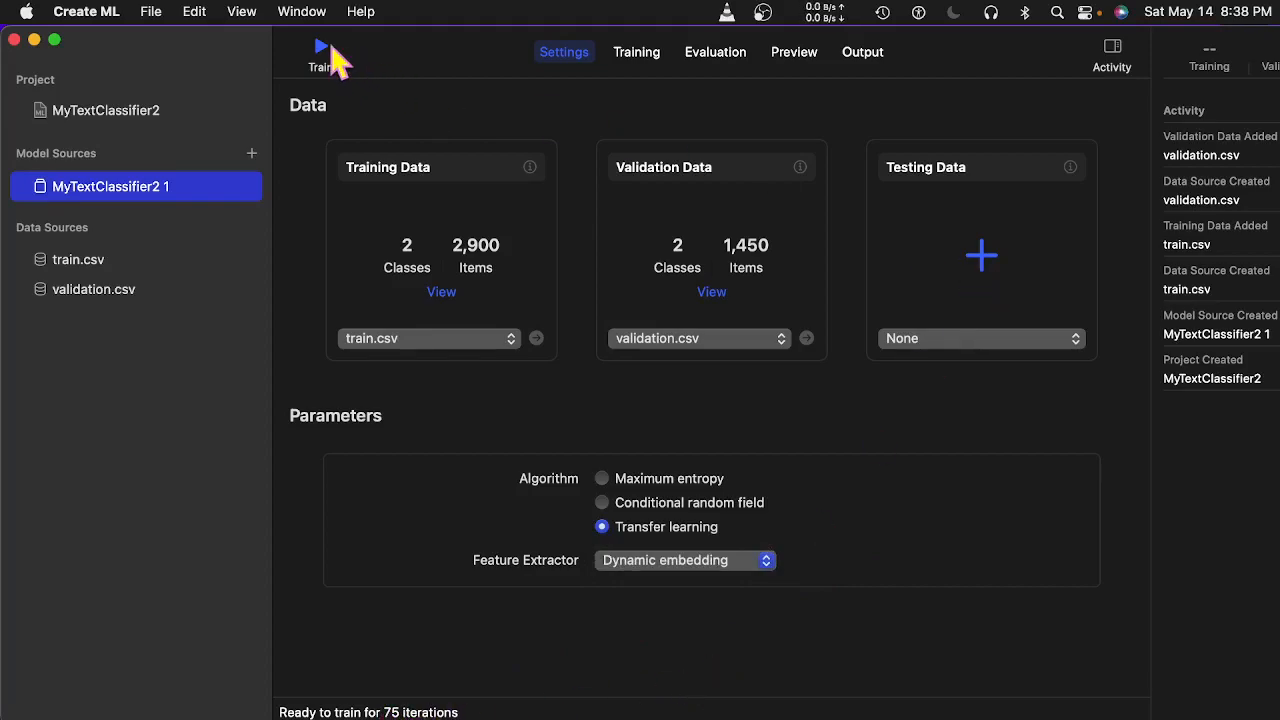
# Start training MyTextClassifier2 for 75 iterations and move the window aside while it runs.
pyautogui.click(322, 54)
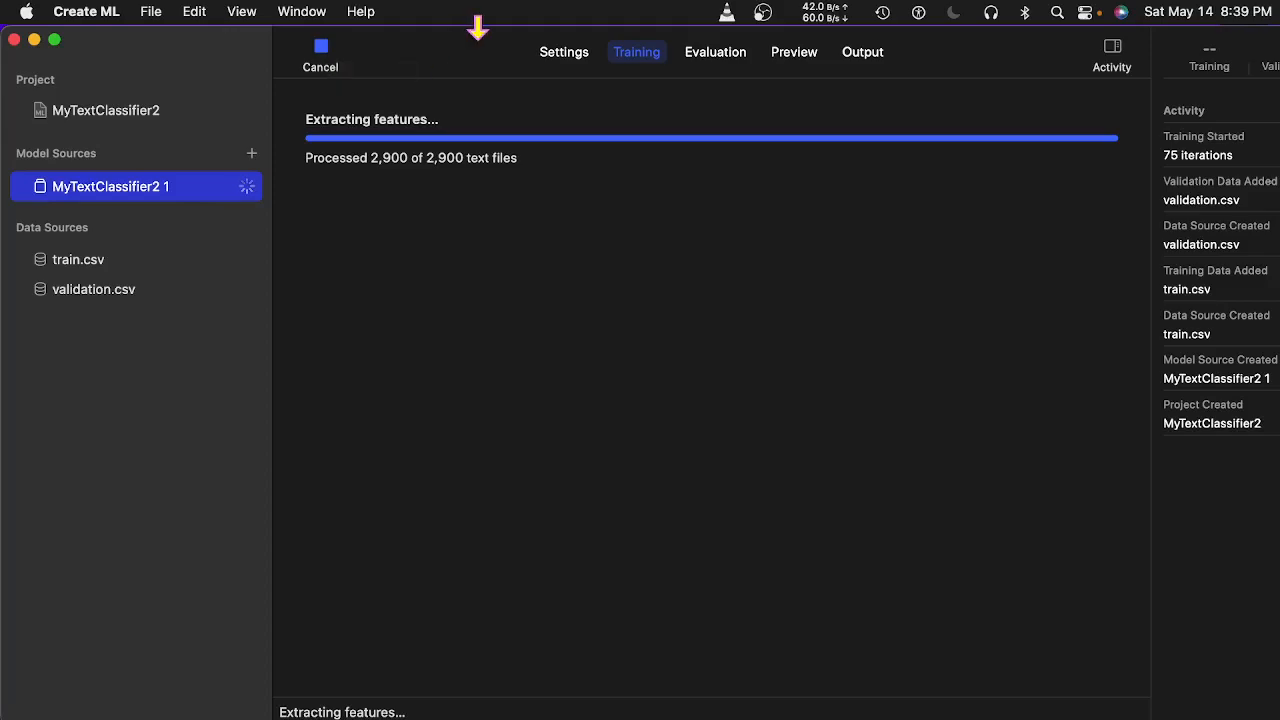
pyautogui.moveTo(372, 50); pyautogui.dragTo(492, 22)
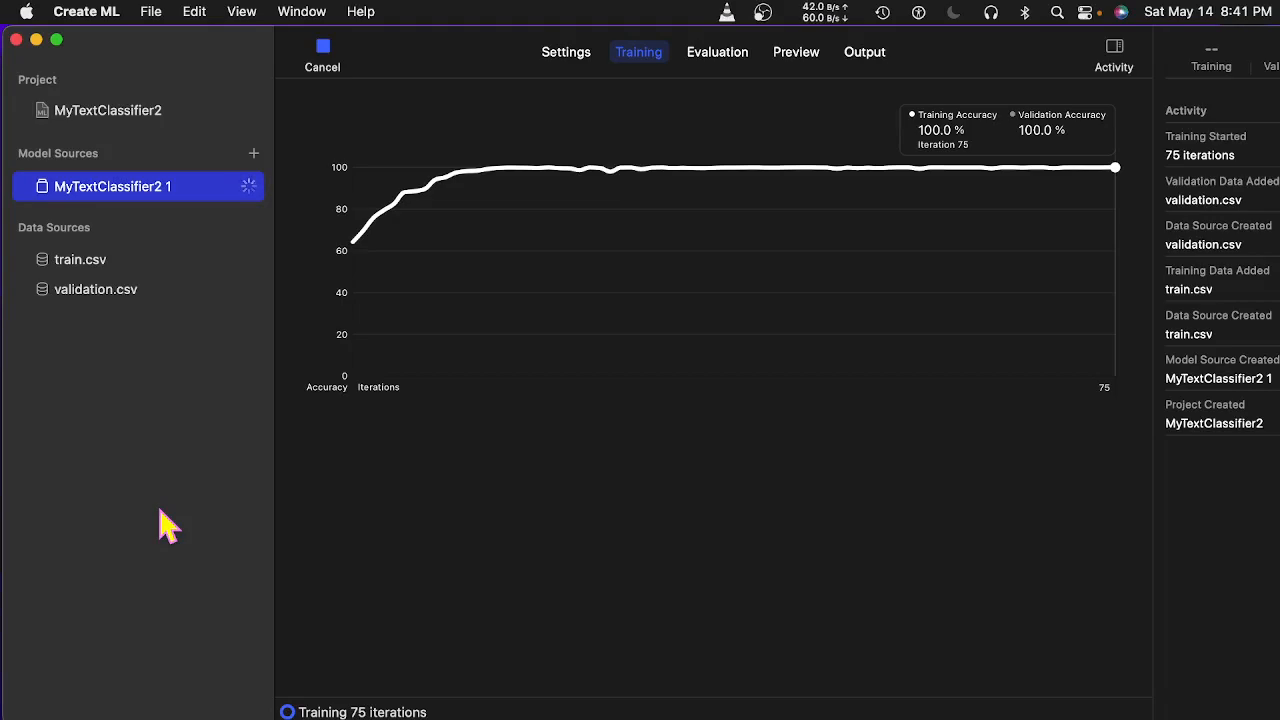
# Compare the finished model's Evaluation and Training pages, moving the window to see the sidebar.
pyautogui.moveTo(465, 62); pyautogui.dragTo(299, 55)
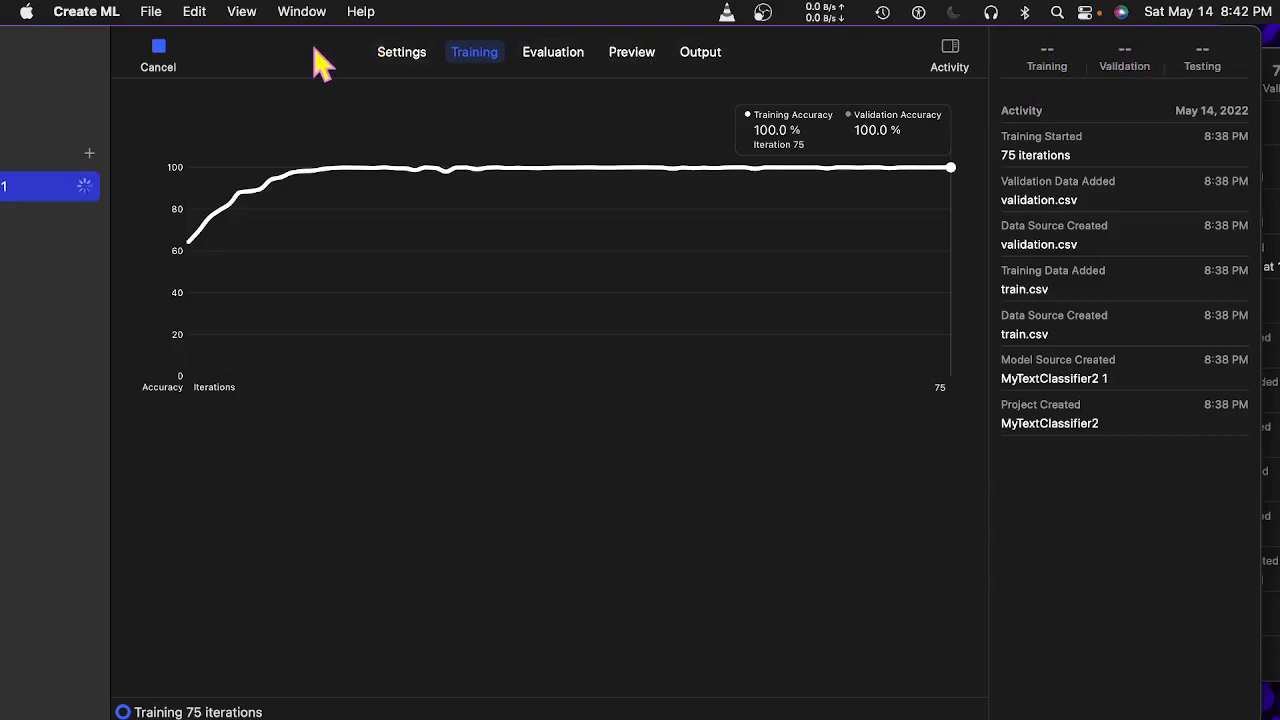
pyautogui.moveTo(300, 50); pyautogui.dragTo(404, 36)
pyautogui.click(645, 58)
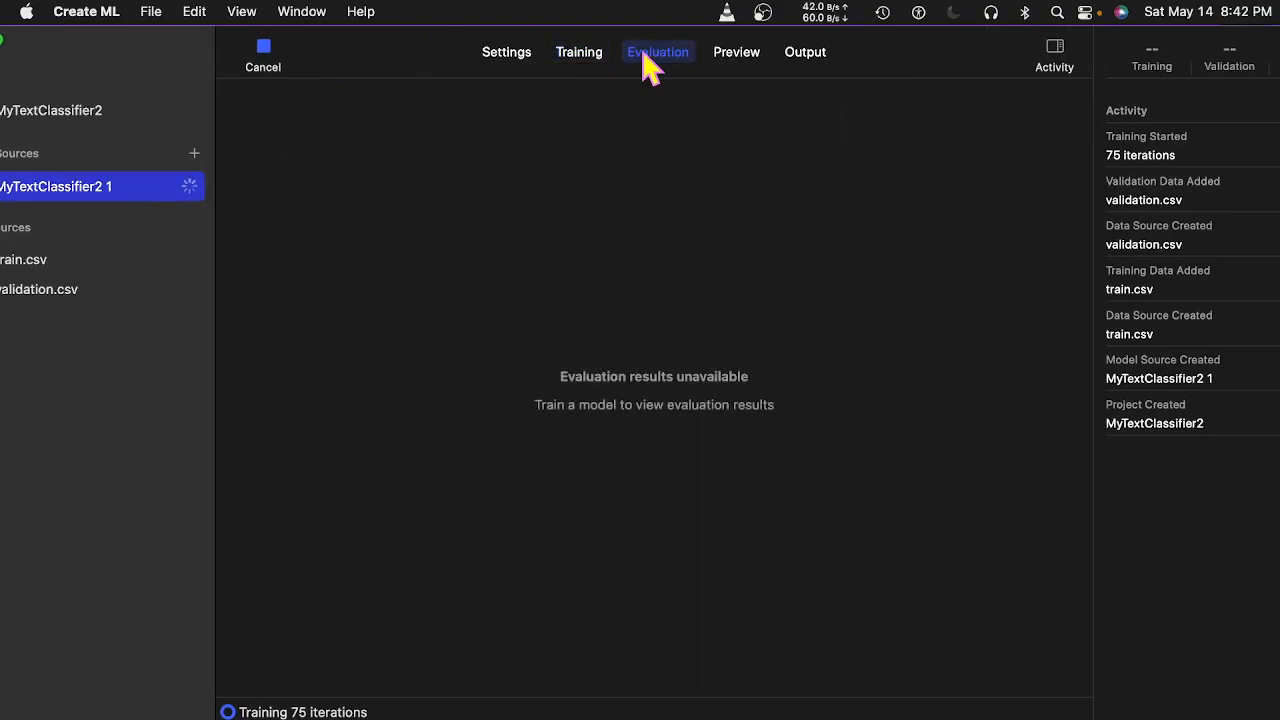
pyautogui.click(580, 60)
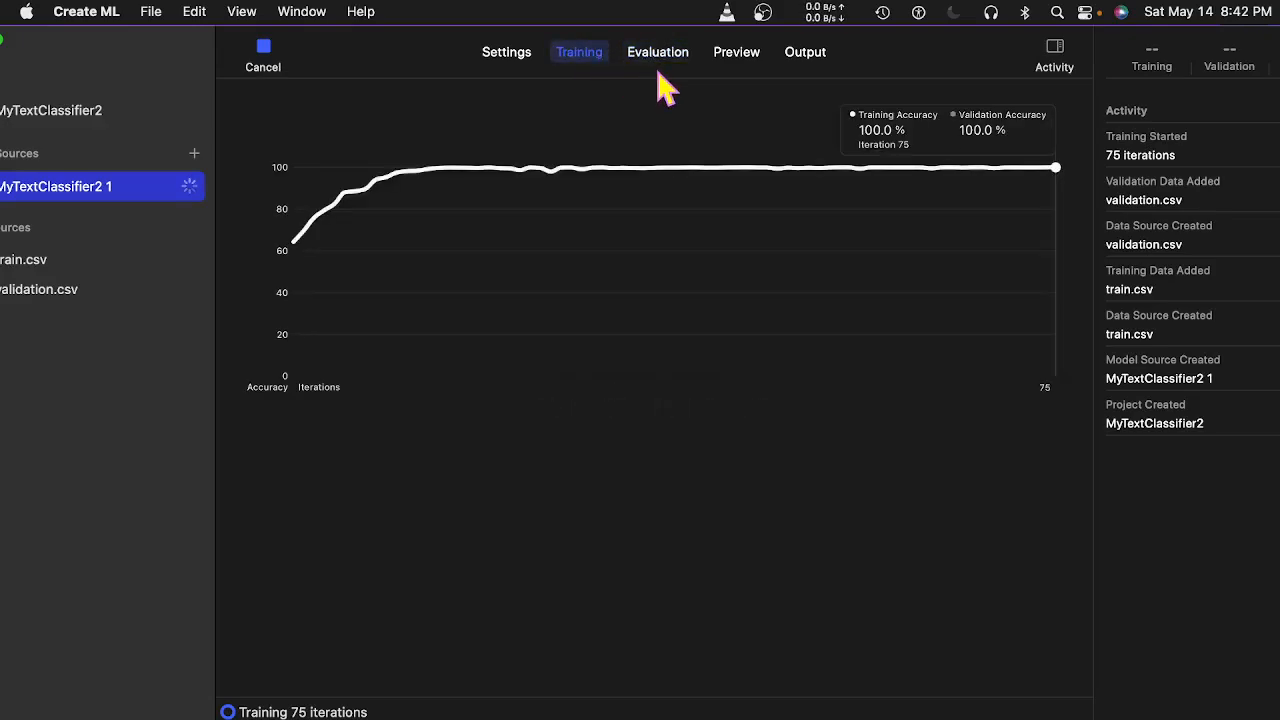
pyautogui.moveTo(868, 40); pyautogui.dragTo(856, 37)
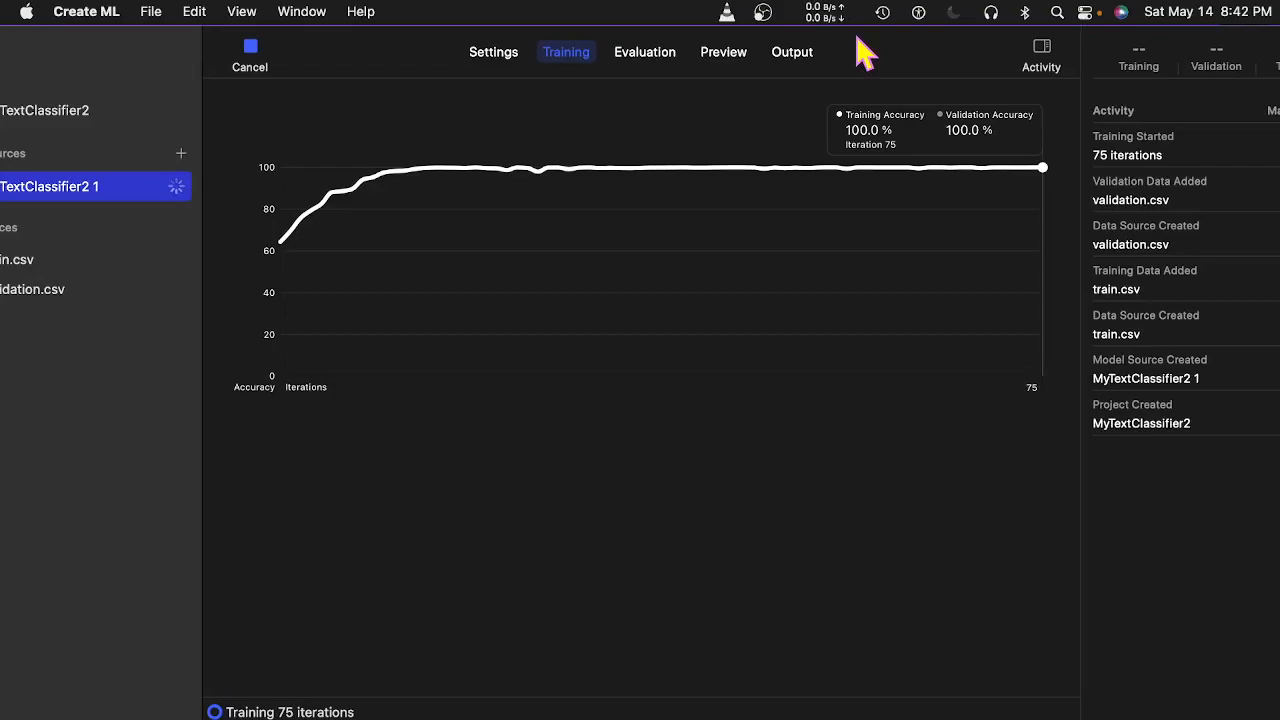
pyautogui.click(648, 56)
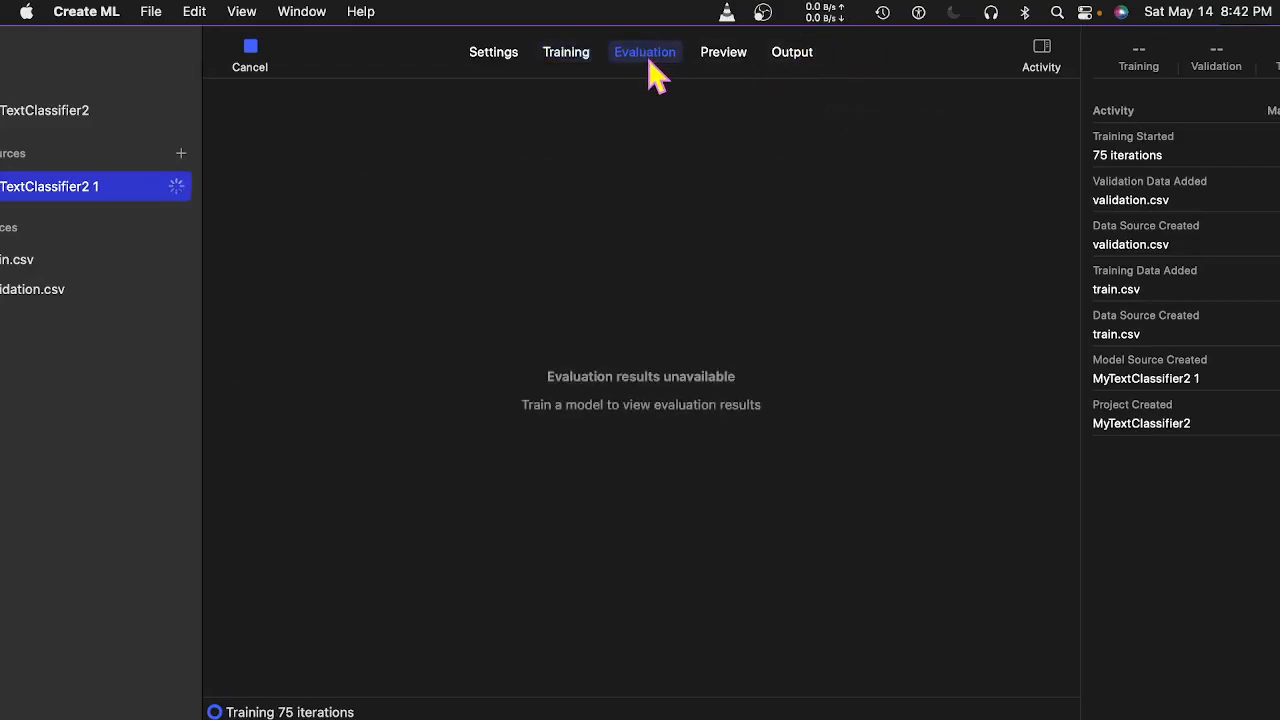
pyautogui.click(572, 66)
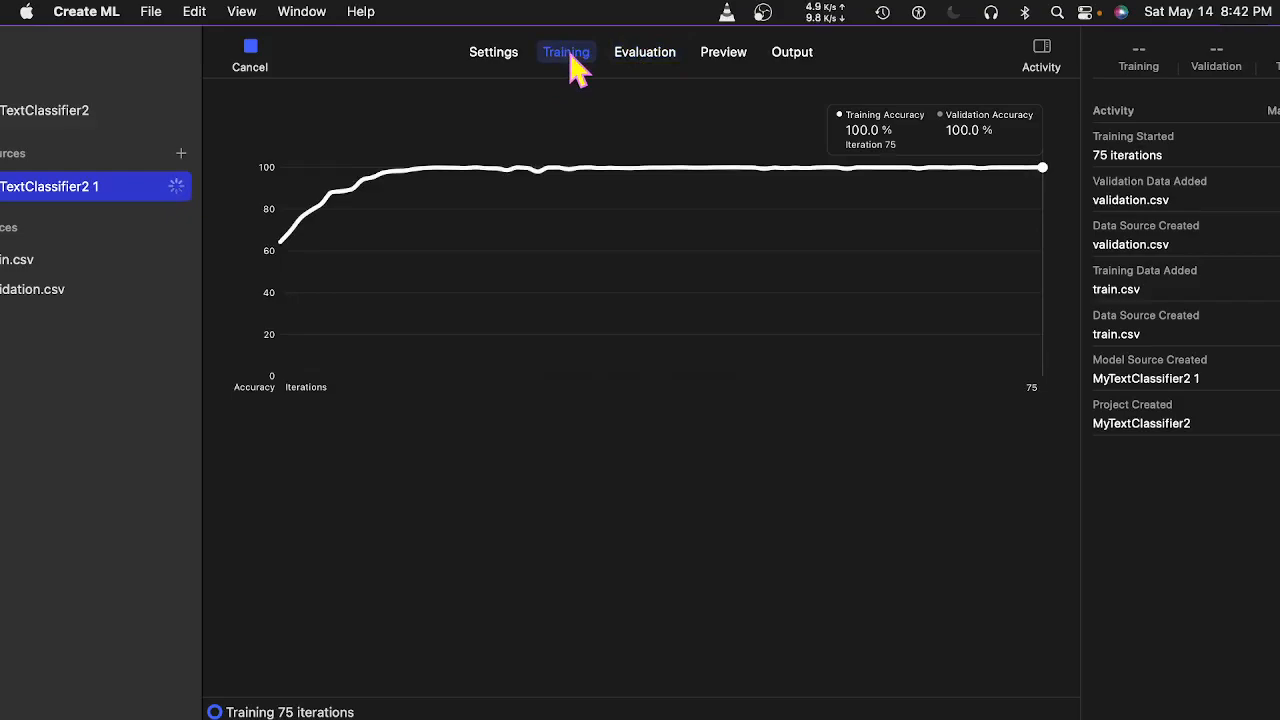
pyautogui.moveTo(421, 58); pyautogui.dragTo(498, 52)
# Bring up the Preview page for MyTextClassifier2.
pyautogui.moveTo(264, 183)
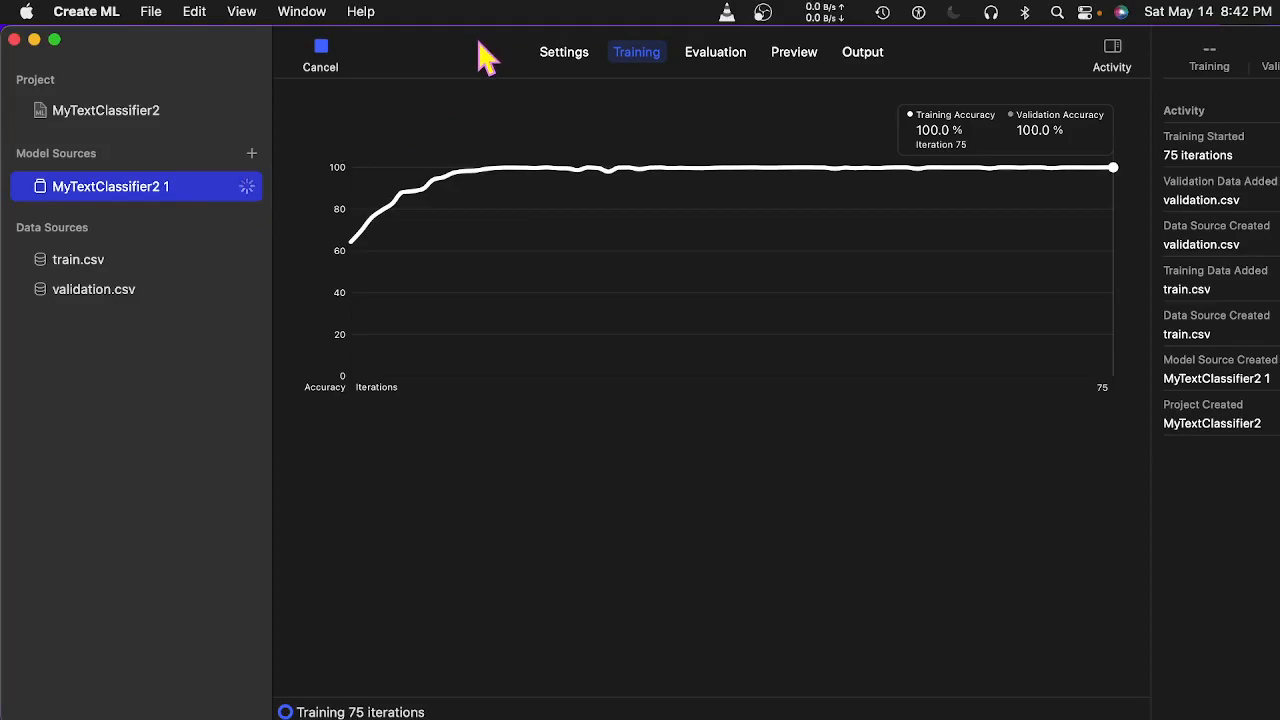
pyautogui.moveTo(500, 49); pyautogui.dragTo(395, 58)
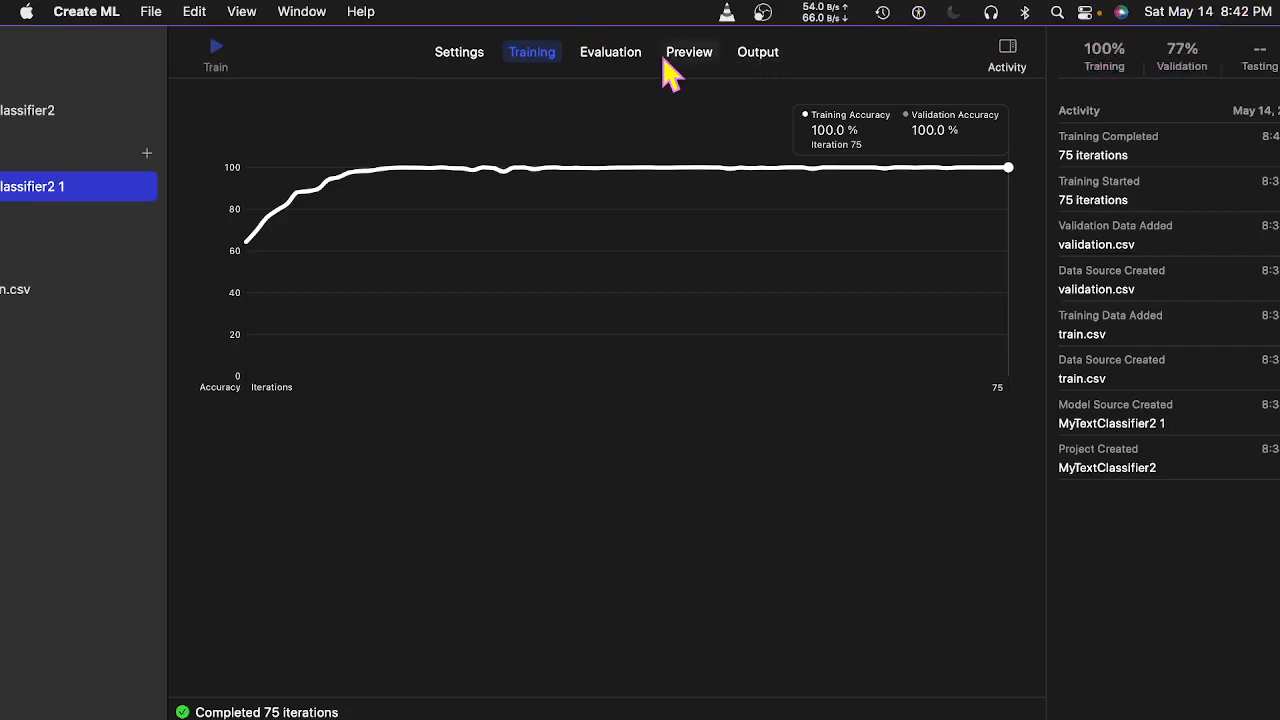
pyautogui.click(620, 56)
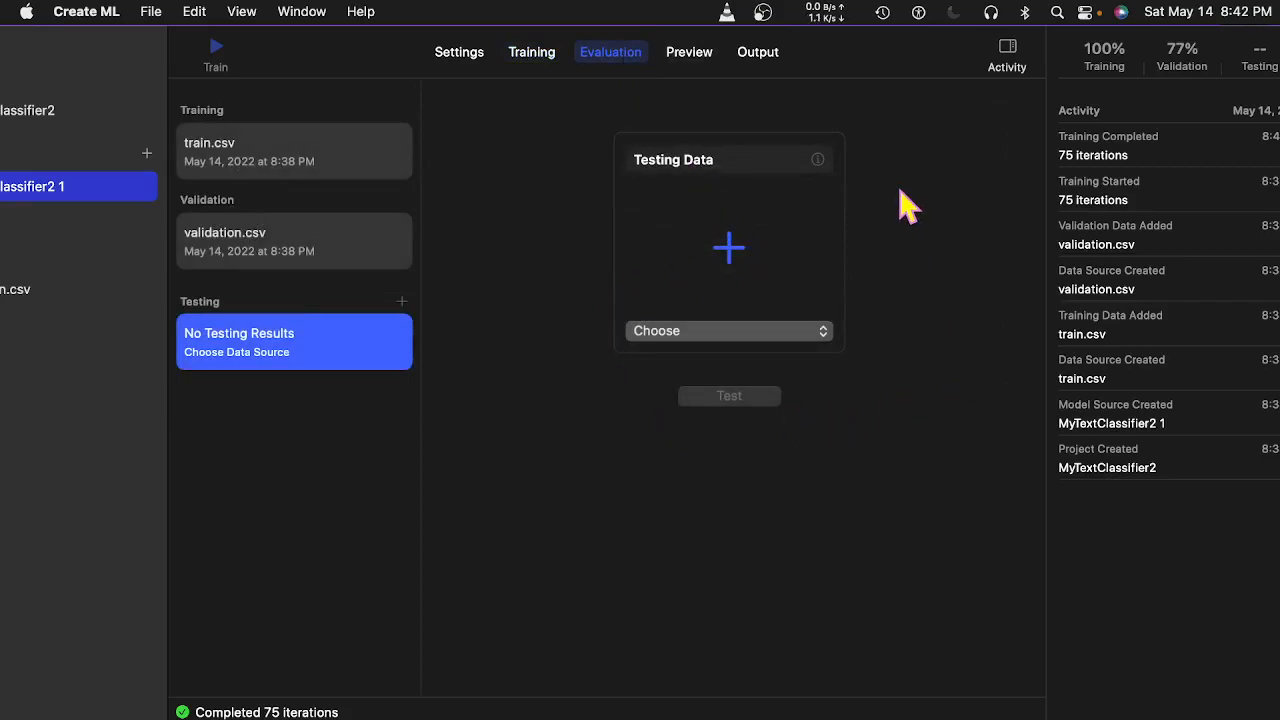
pyautogui.click(689, 62)
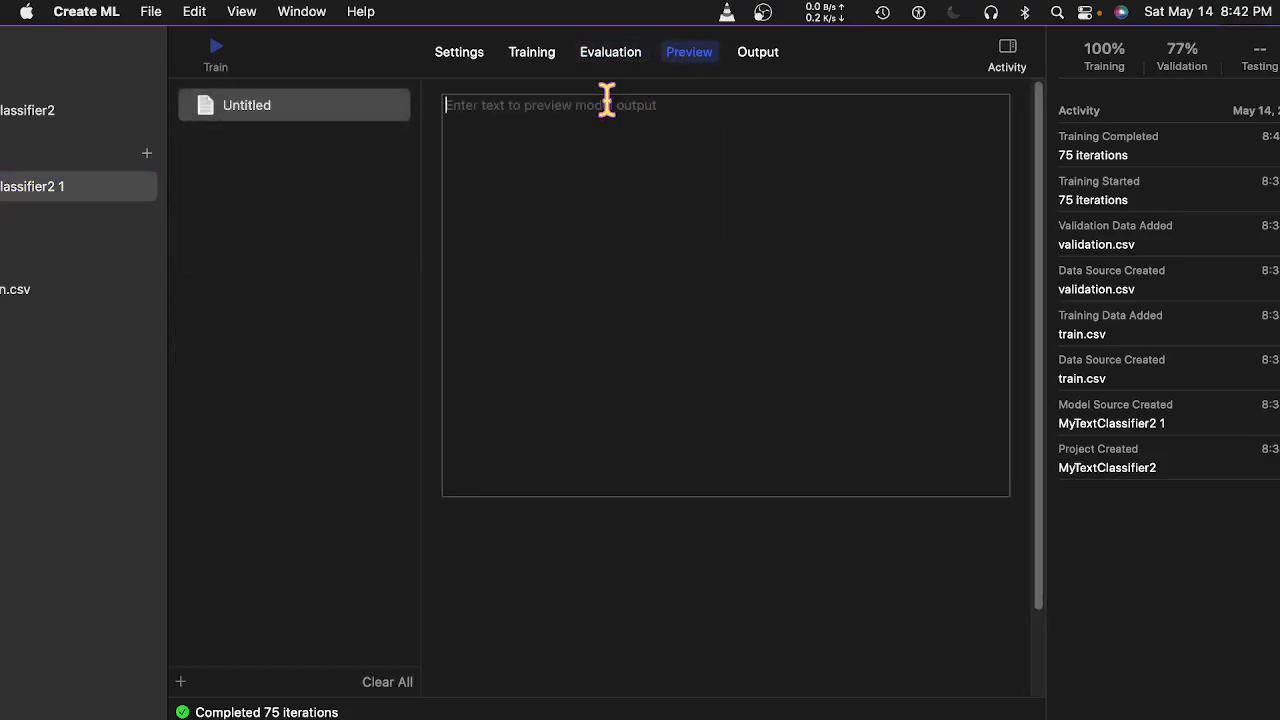
# Test 'Market crashes', 'Covid kills millions' and 'President closes market' in the preview, then clear it.
pyautogui.write('Mar')
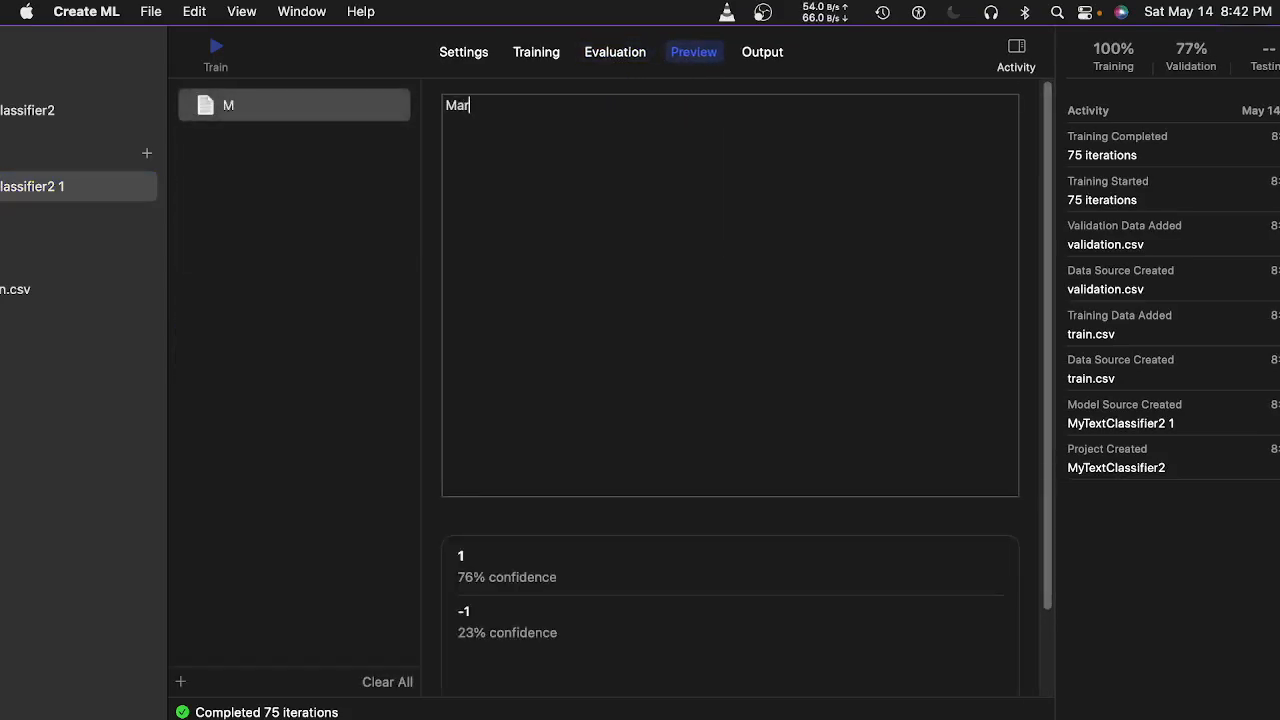
pyautogui.write('ket crashes')
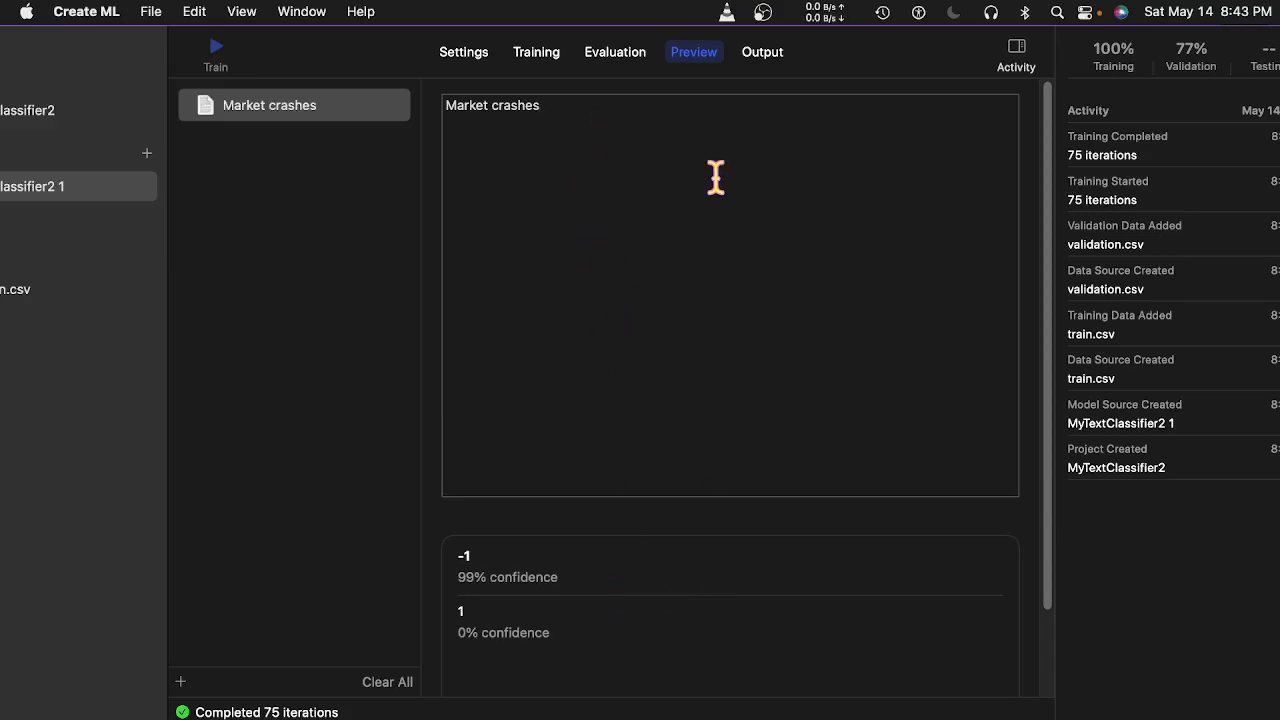
pyautogui.press('BackSpace')
pyautogui.press('BackSpace')
pyautogui.press('BackSpace')
pyautogui.press('BackSpace')
pyautogui.press('BackSpace')
pyautogui.press('BackSpace')
pyautogui.press('BackSpace')
pyautogui.press('BackSpace')
pyautogui.press('BackSpace')
pyautogui.press('BackSpace')
pyautogui.press('BackSpace')
pyautogui.press('BackSpace')
pyautogui.press('BackSpace')
pyautogui.press('BackSpace')
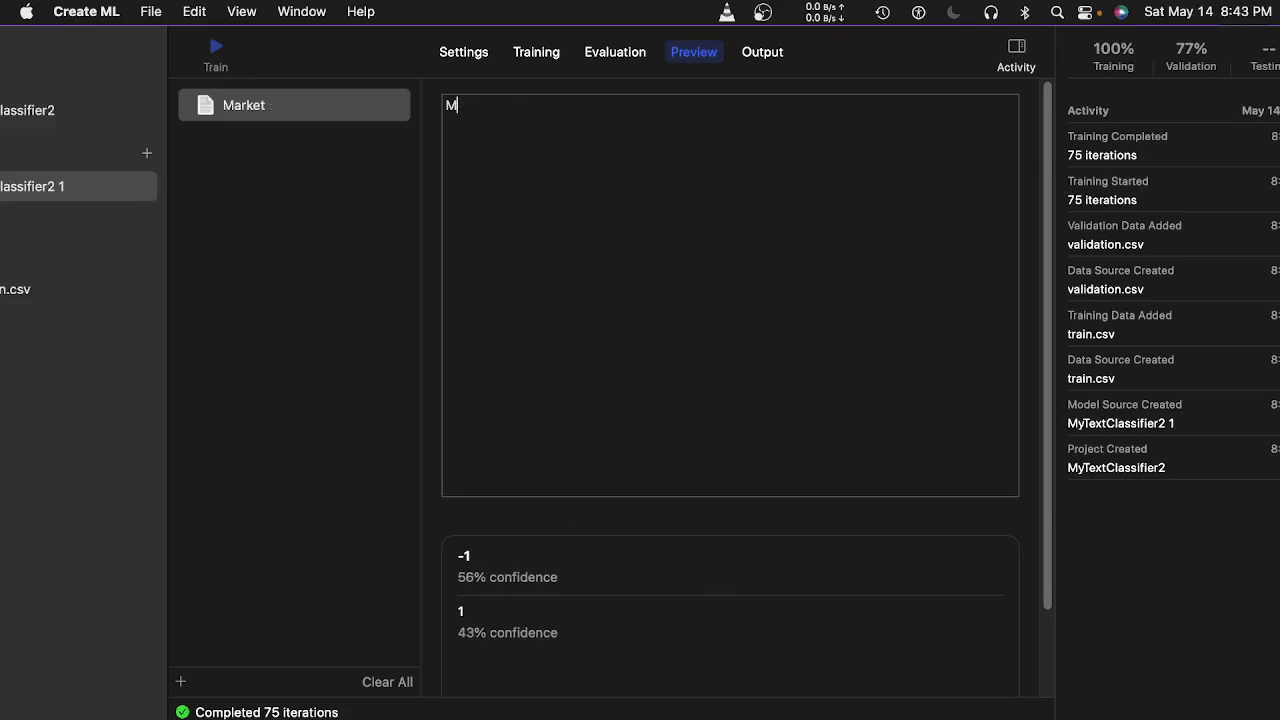
pyautogui.write('Co')
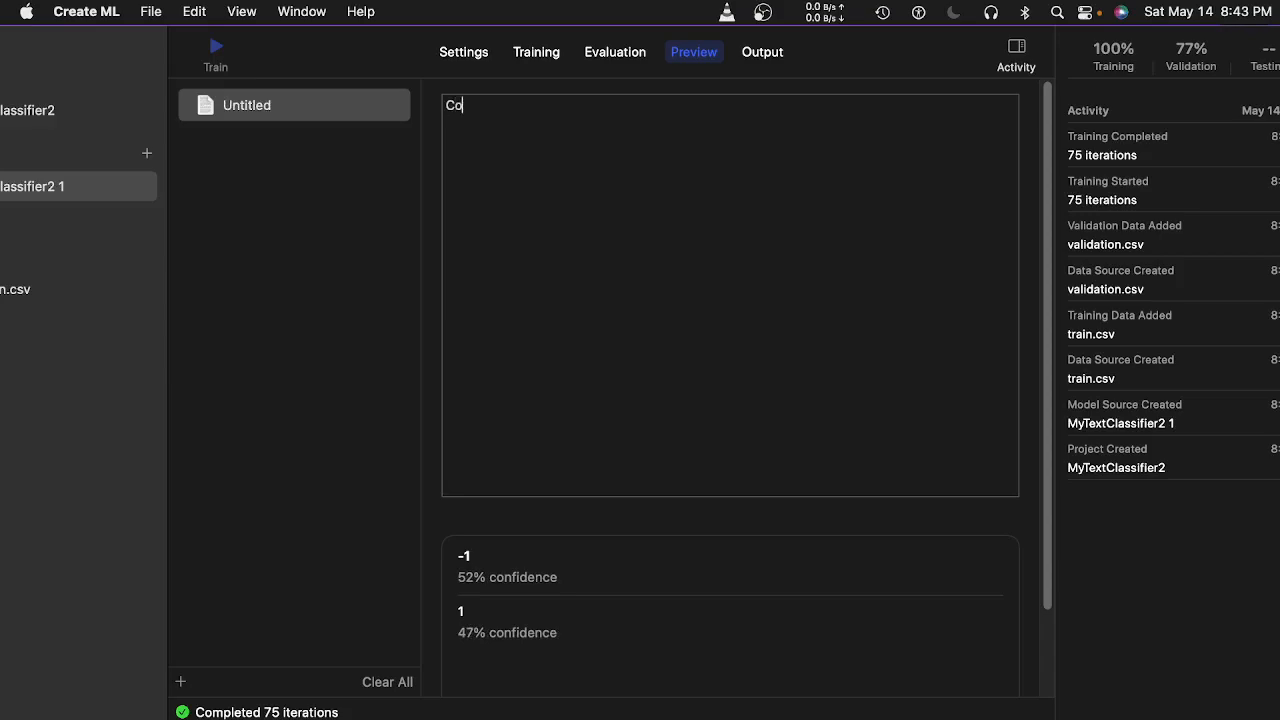
pyautogui.write('vid ki')
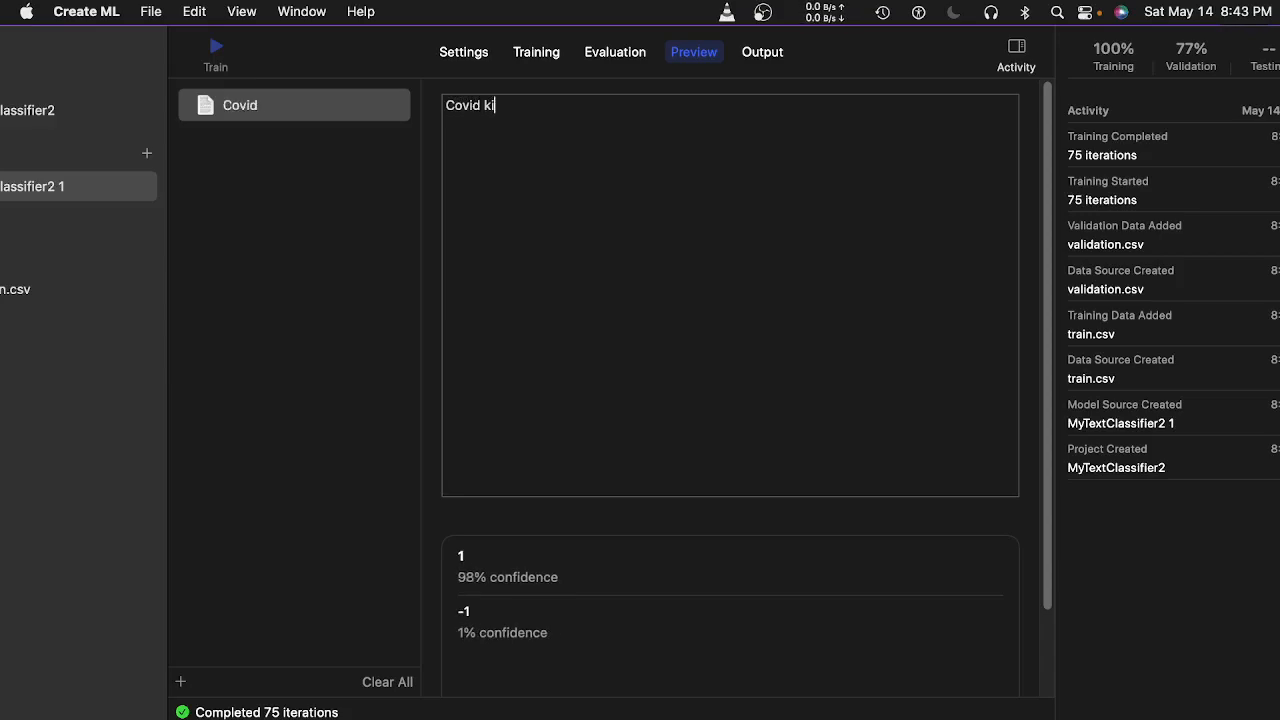
pyautogui.write('lls m')
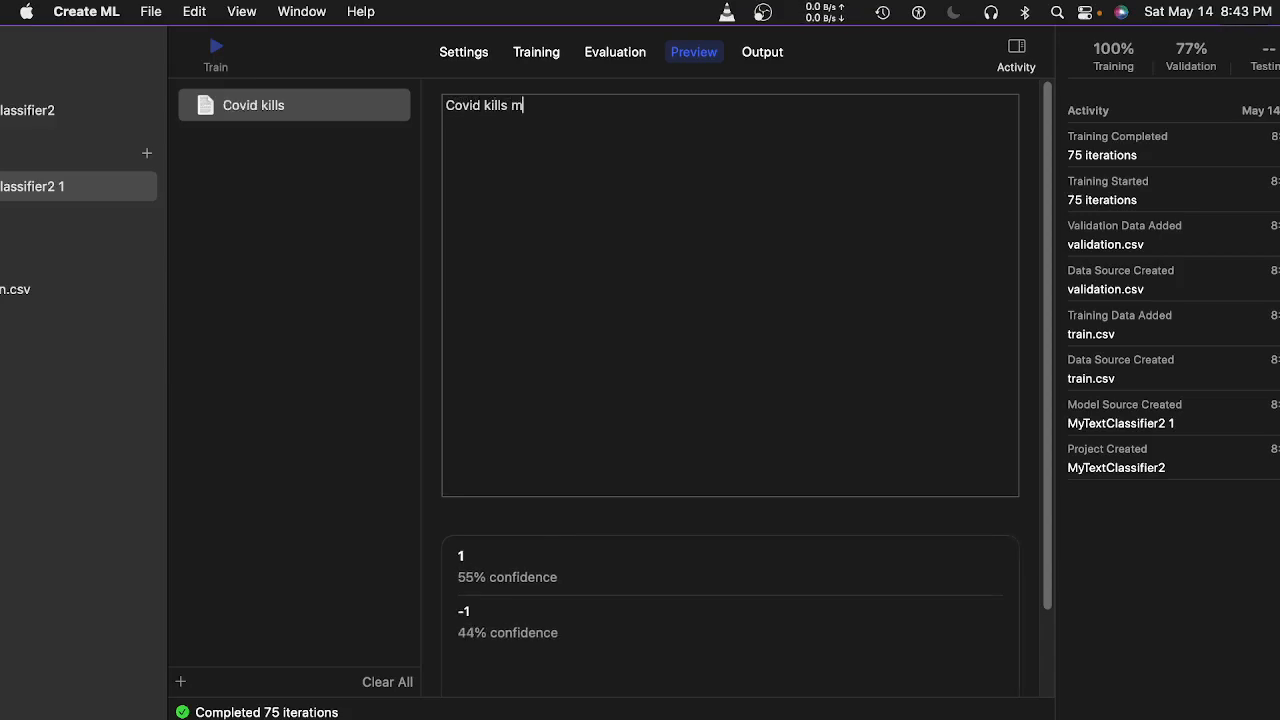
pyautogui.write('illions')
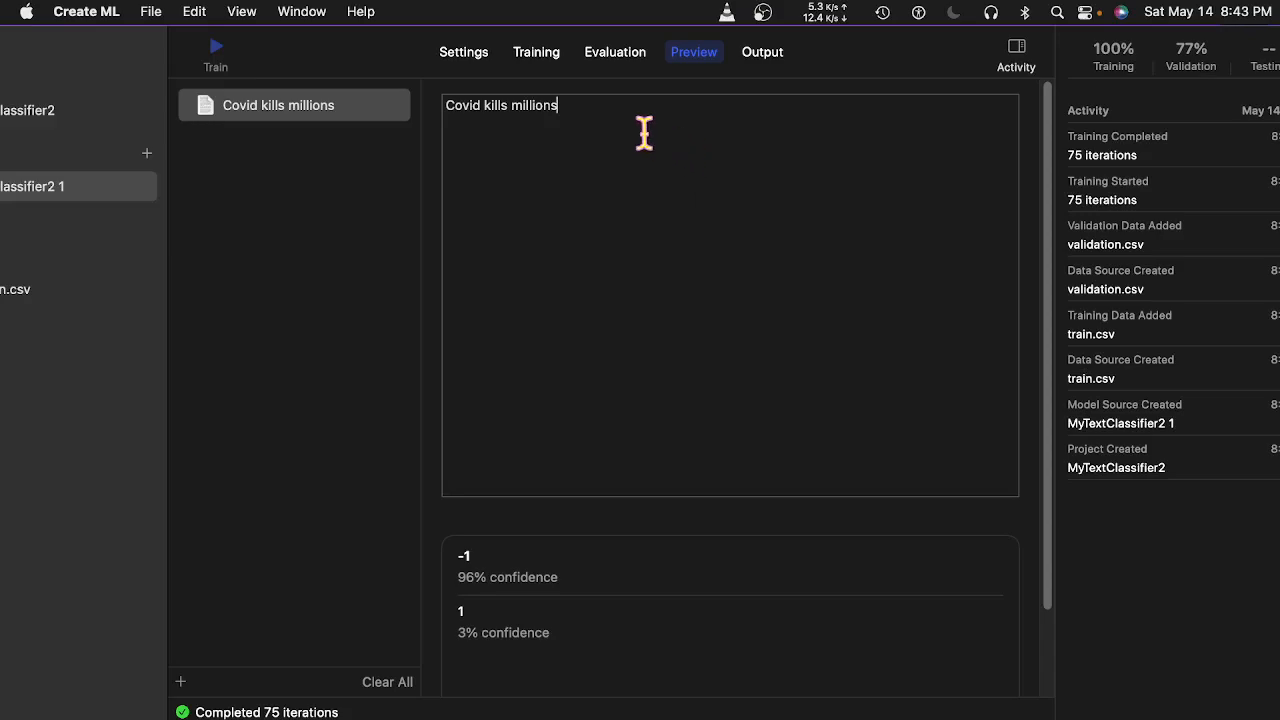
pyautogui.moveTo(558, 105); pyautogui.dragTo(447, 120)
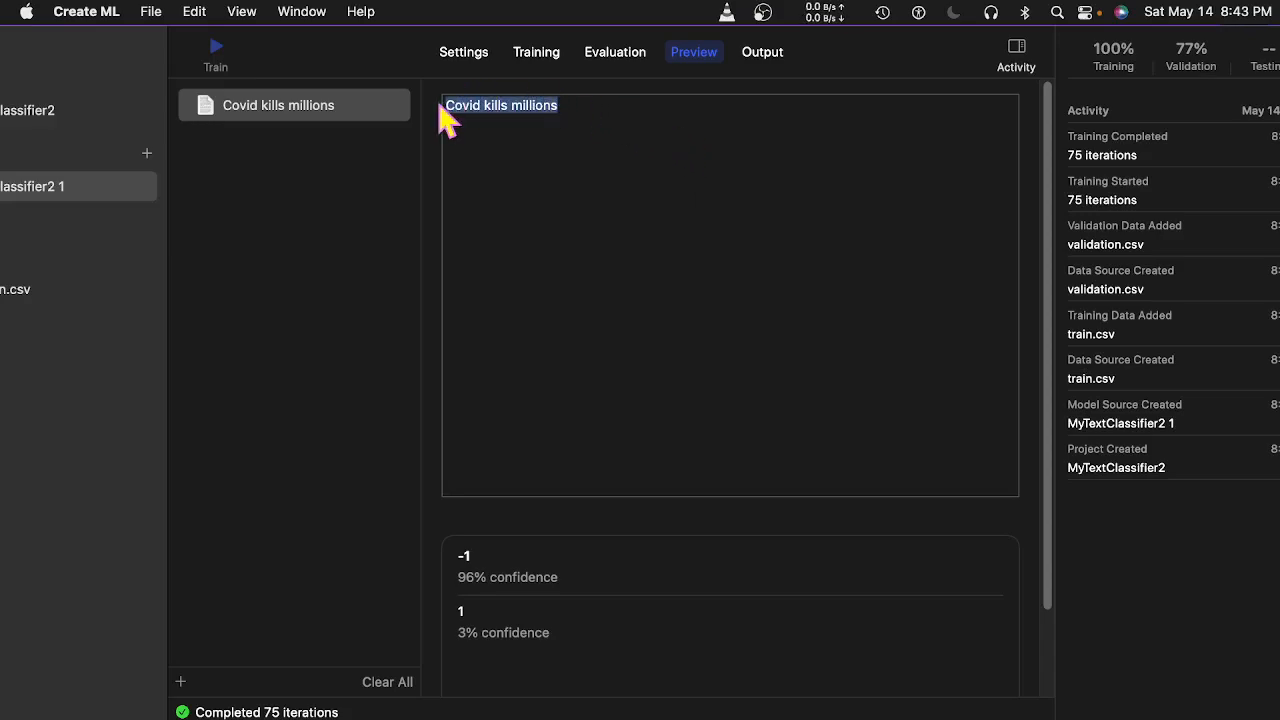
pyautogui.write('Presi')
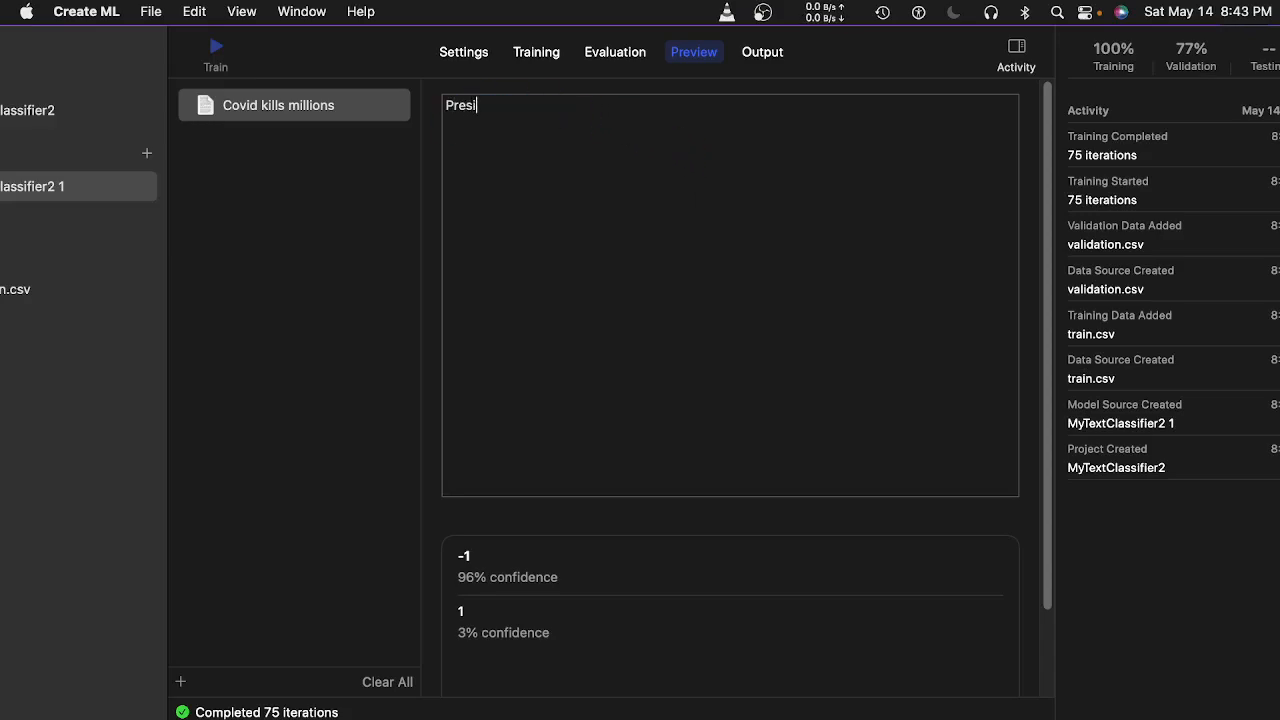
pyautogui.write('dent cl')
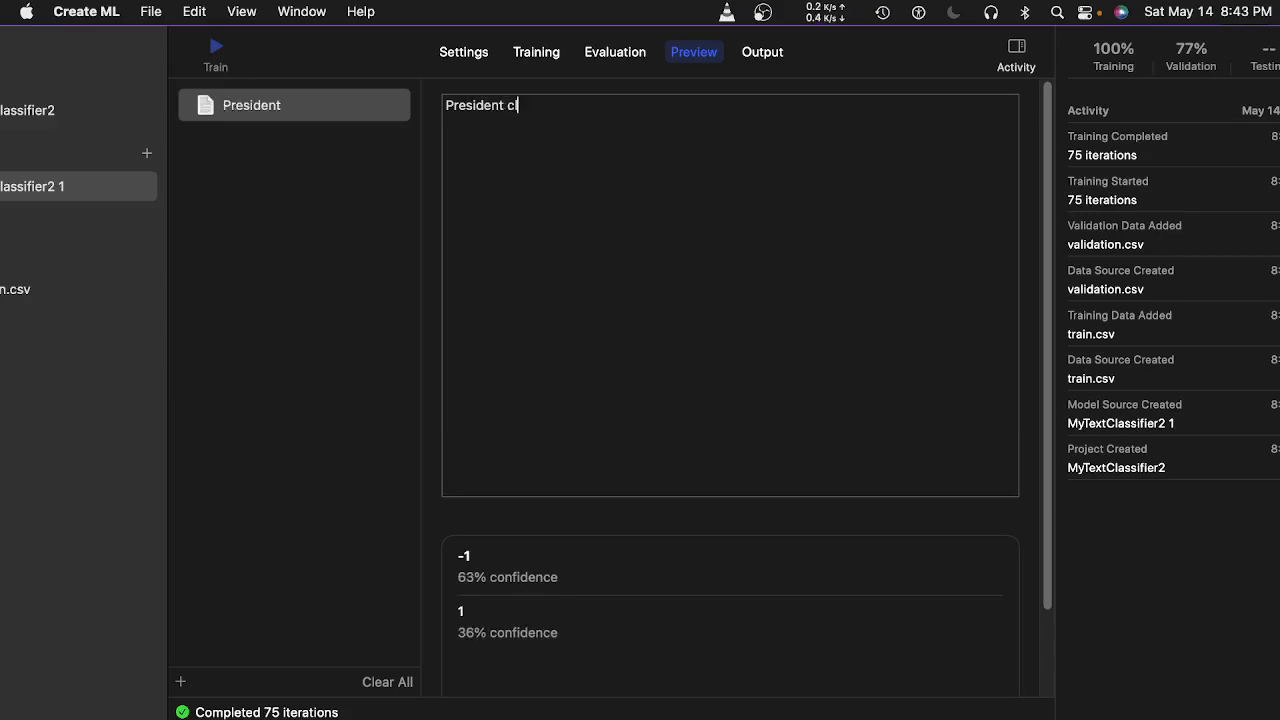
pyautogui.write('oses market')
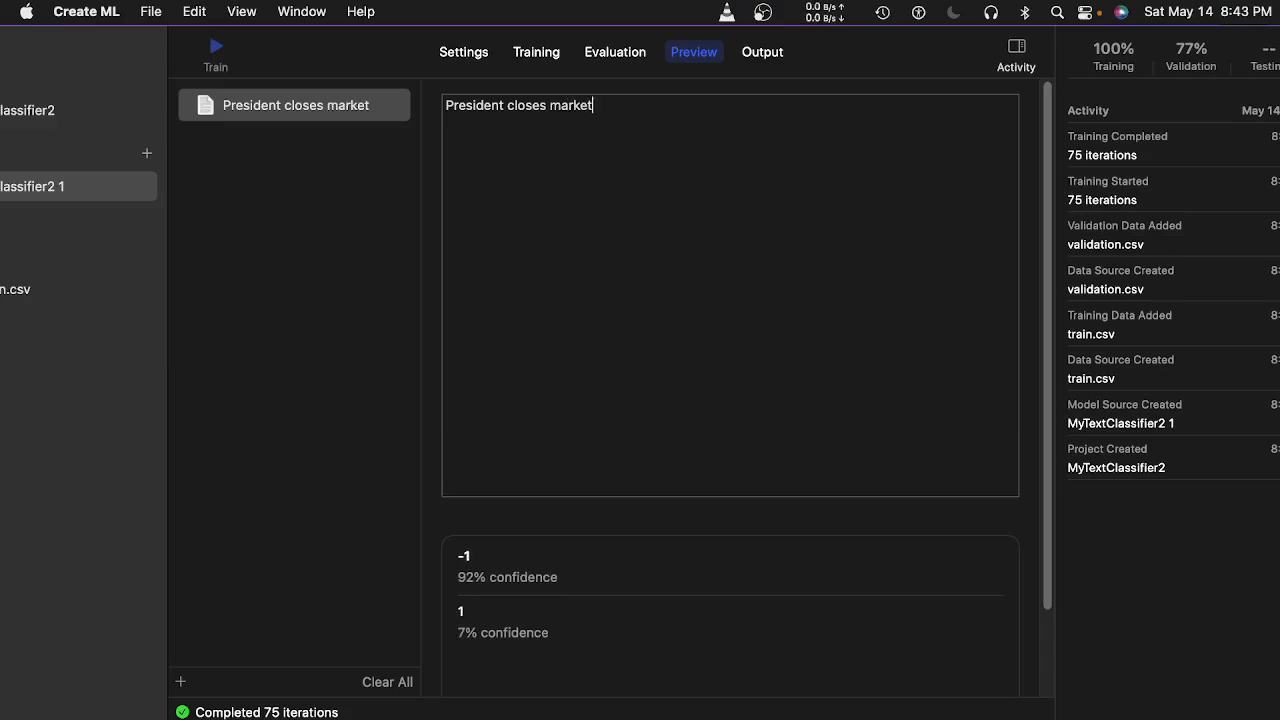
pyautogui.press('BackSpace')
pyautogui.press('BackSpace')
pyautogui.press('BackSpace')
pyautogui.press('BackSpace')
pyautogui.press('BackSpace')
pyautogui.press('BackSpace')
pyautogui.press('BackSpace')
pyautogui.press('BackSpace')
pyautogui.press('BackSpace')
pyautogui.press('BackSpace')
pyautogui.press('BackSpace')
pyautogui.press('BackSpace')
pyautogui.press('BackSpace')
pyautogui.press('BackSpace')
pyautogui.press('BackSpace')
pyautogui.press('BackSpace')
pyautogui.press('BackSpace')
pyautogui.press('BackSpace')
pyautogui.press('BackSpace')
pyautogui.press('BackSpace')
pyautogui.press('BackSpace')
pyautogui.press('BackSpace')
pyautogui.press('BackSpace')
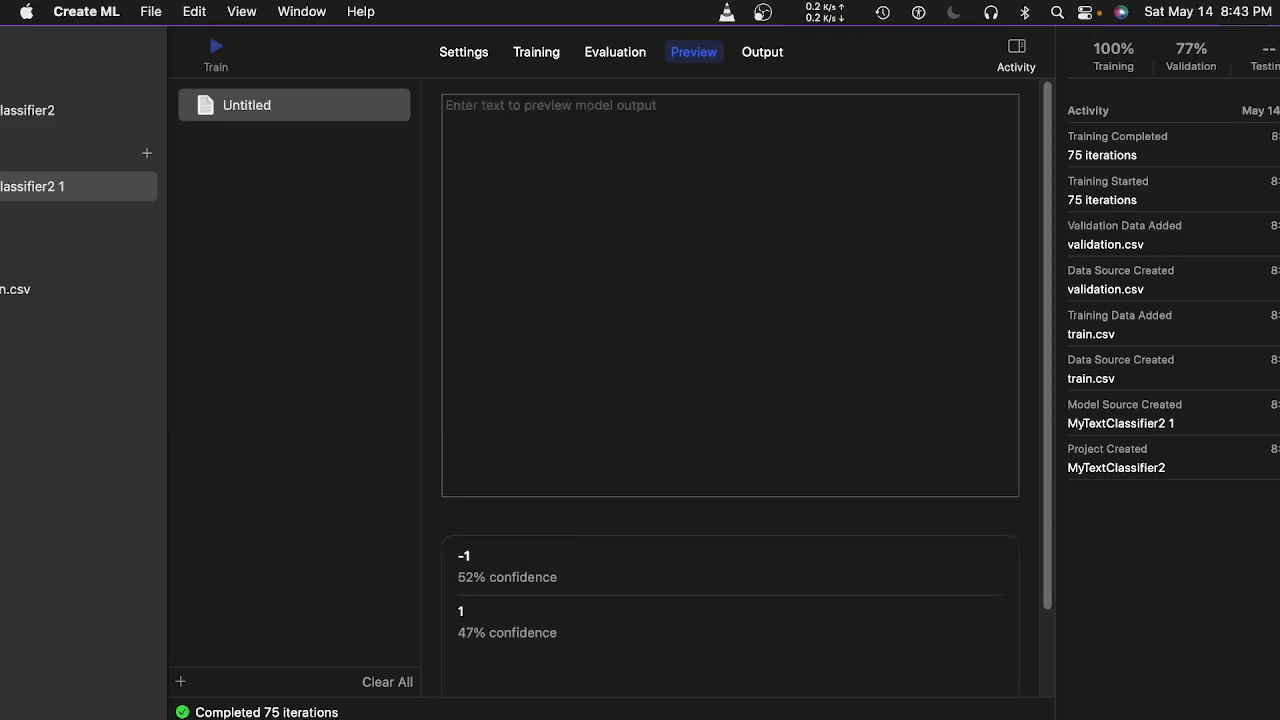
pyautogui.write('ib')
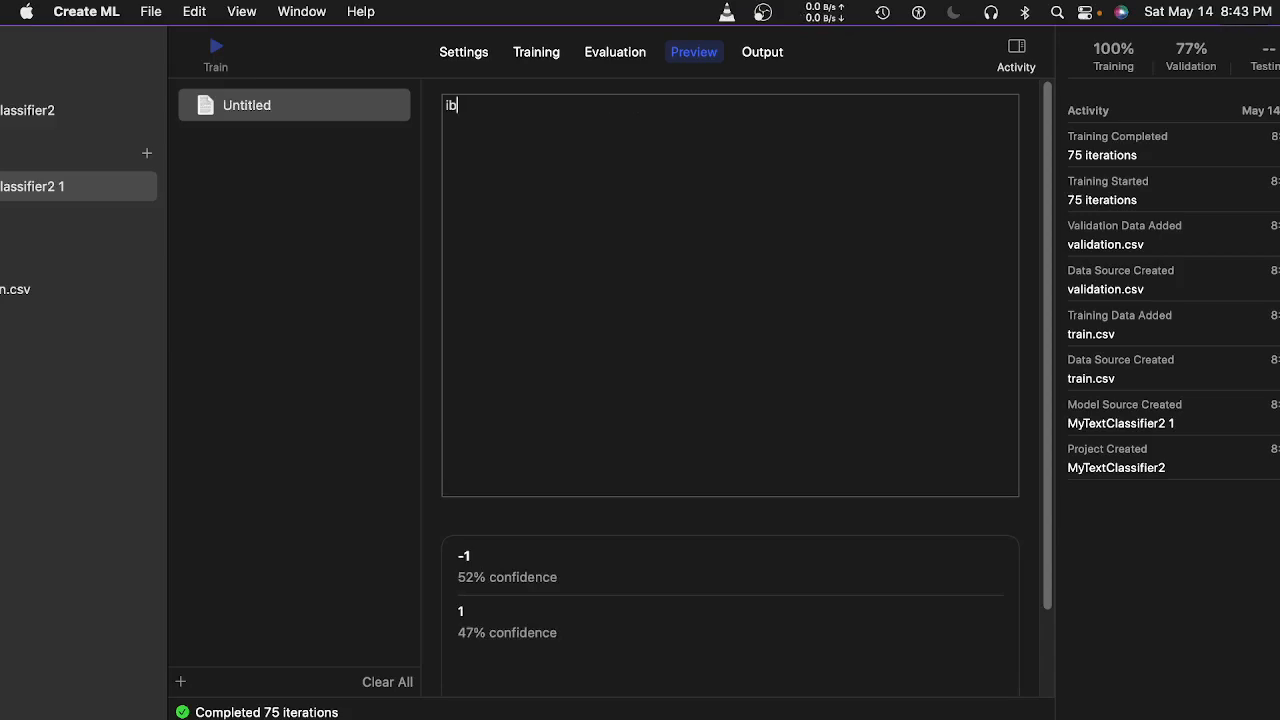
pyautogui.write('m divi')
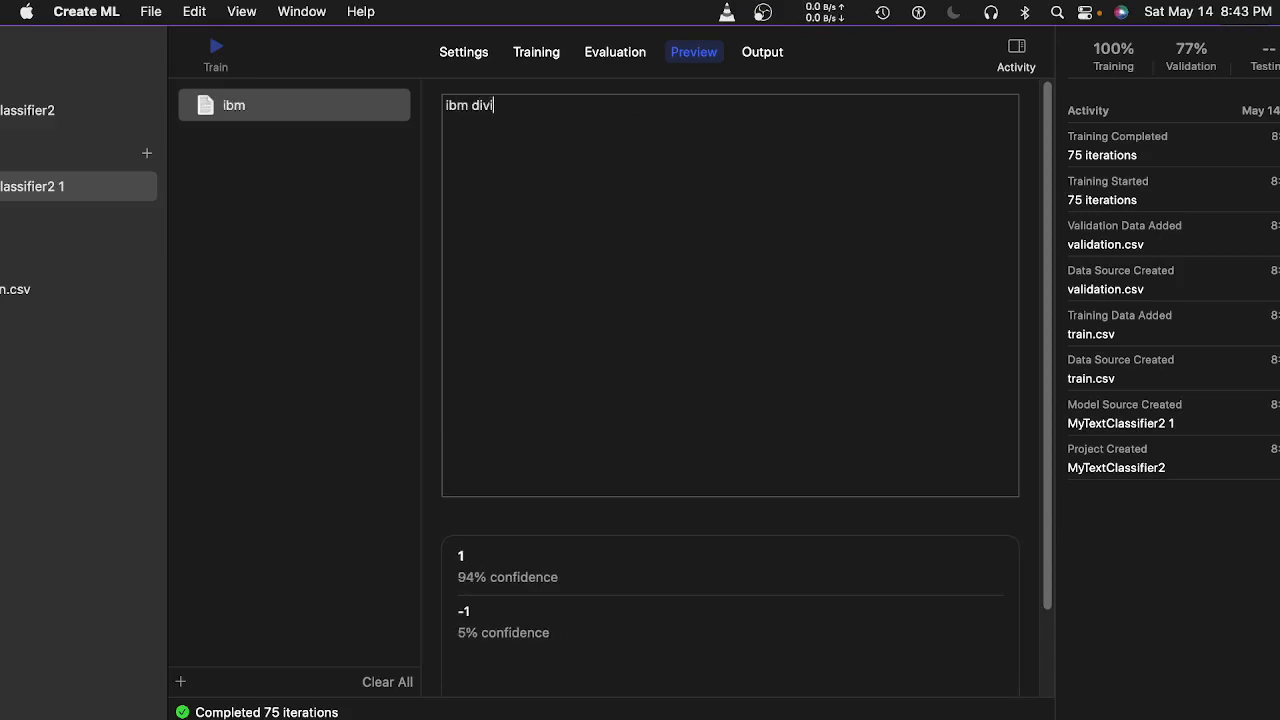
pyautogui.write('dend lo')
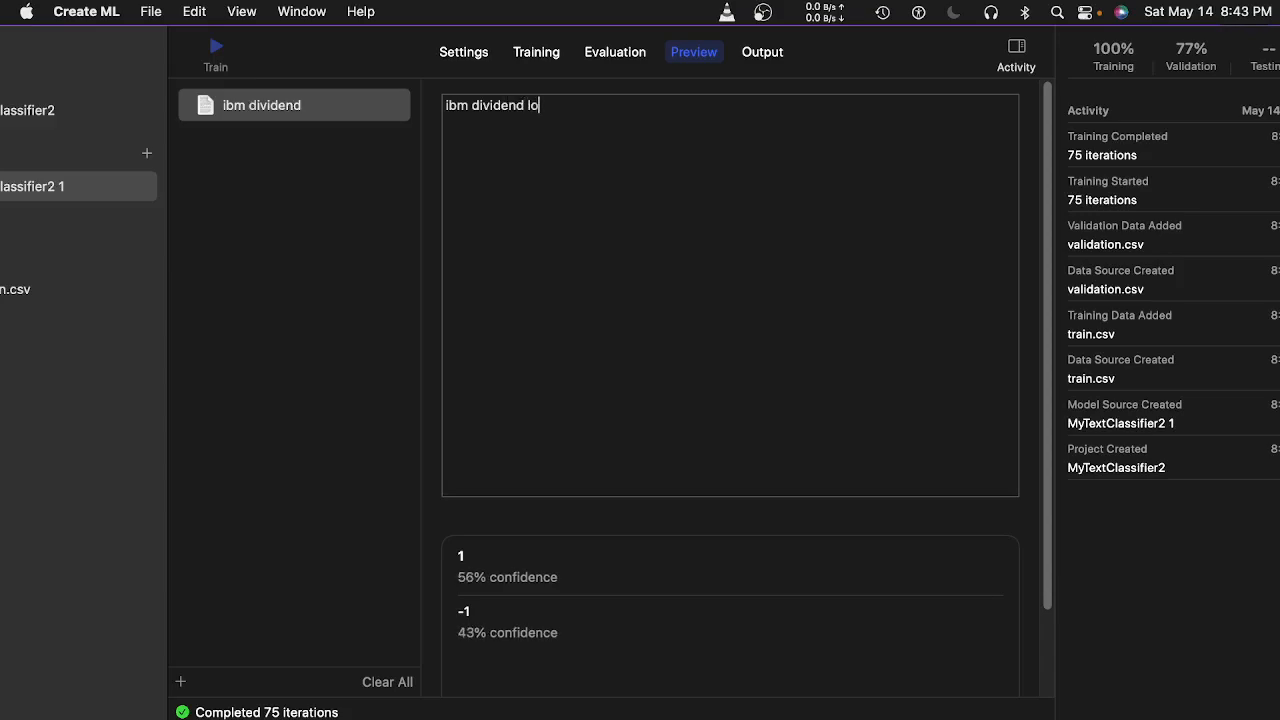
pyautogui.write('wer than e')
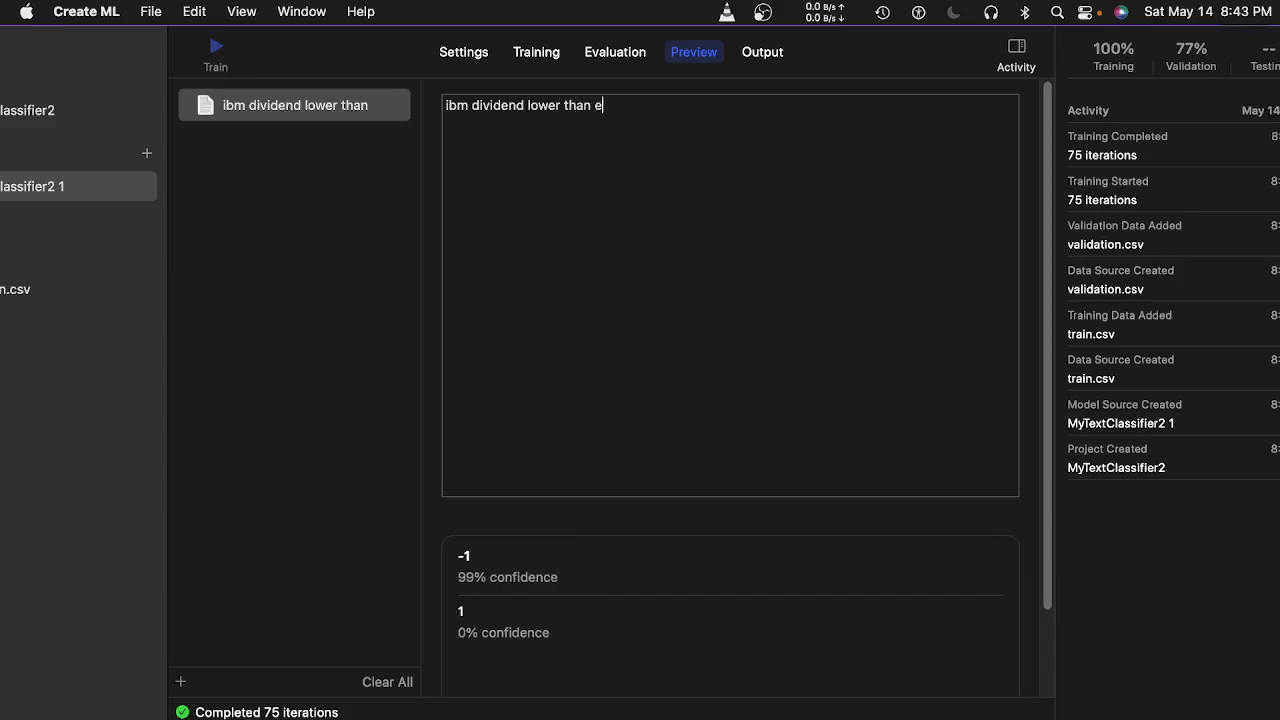
pyautogui.write('xpected')
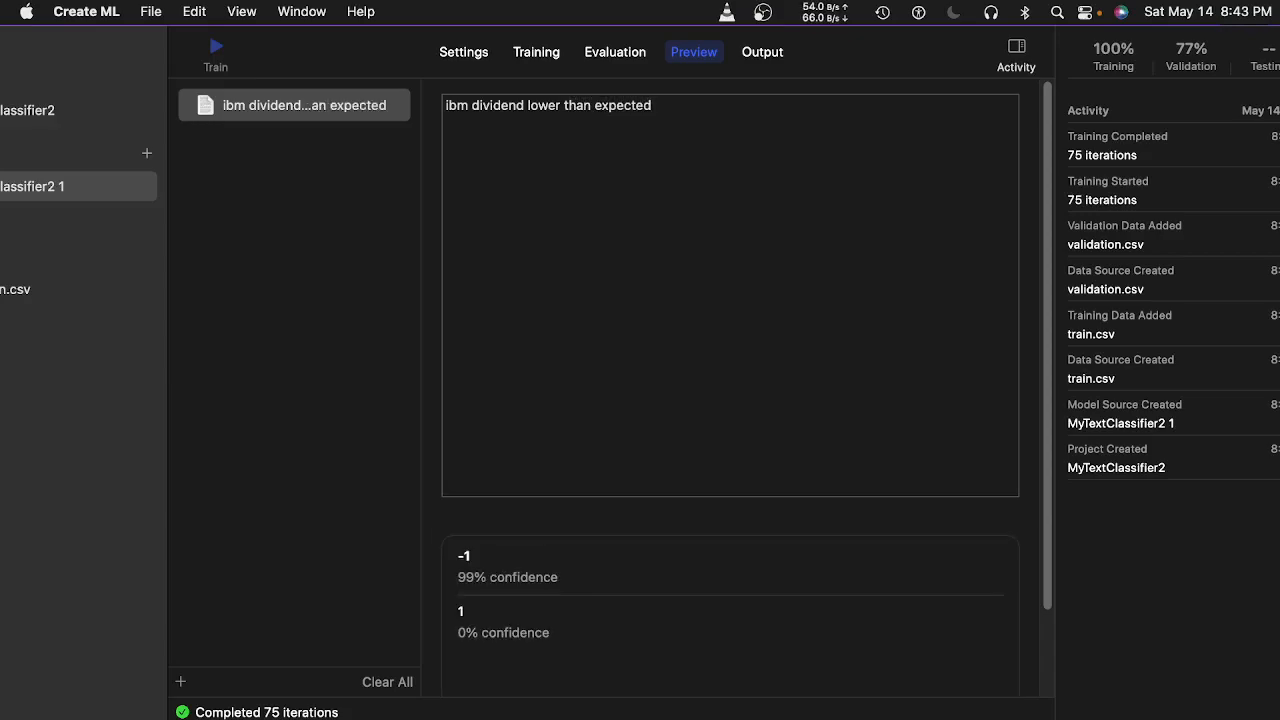
pyautogui.press('BackSpace')
pyautogui.press('BackSpace')
pyautogui.press('BackSpace')
pyautogui.press('BackSpace')
pyautogui.press('BackSpace')
pyautogui.press('BackSpace')
pyautogui.press('BackSpace')
pyautogui.press('BackSpace')
pyautogui.press('BackSpace')
pyautogui.press('BackSpace')
pyautogui.press('BackSpace')
pyautogui.press('BackSpace')
pyautogui.press('BackSpace')
pyautogui.press('BackSpace')
pyautogui.press('BackSpace')
pyautogui.press('BackSpace')
pyautogui.press('BackSpace')
pyautogui.press('BackSpace')
pyautogui.press('BackSpace')
pyautogui.press('BackSpace')
pyautogui.press('BackSpace')
pyautogui.press('BackSpace')
pyautogui.press('BackSpace')
pyautogui.press('BackSpace')
pyautogui.press('BackSpace')
pyautogui.press('BackSpace')
pyautogui.press('BackSpace')
pyautogui.press('BackSpace')
pyautogui.press('BackSpace')
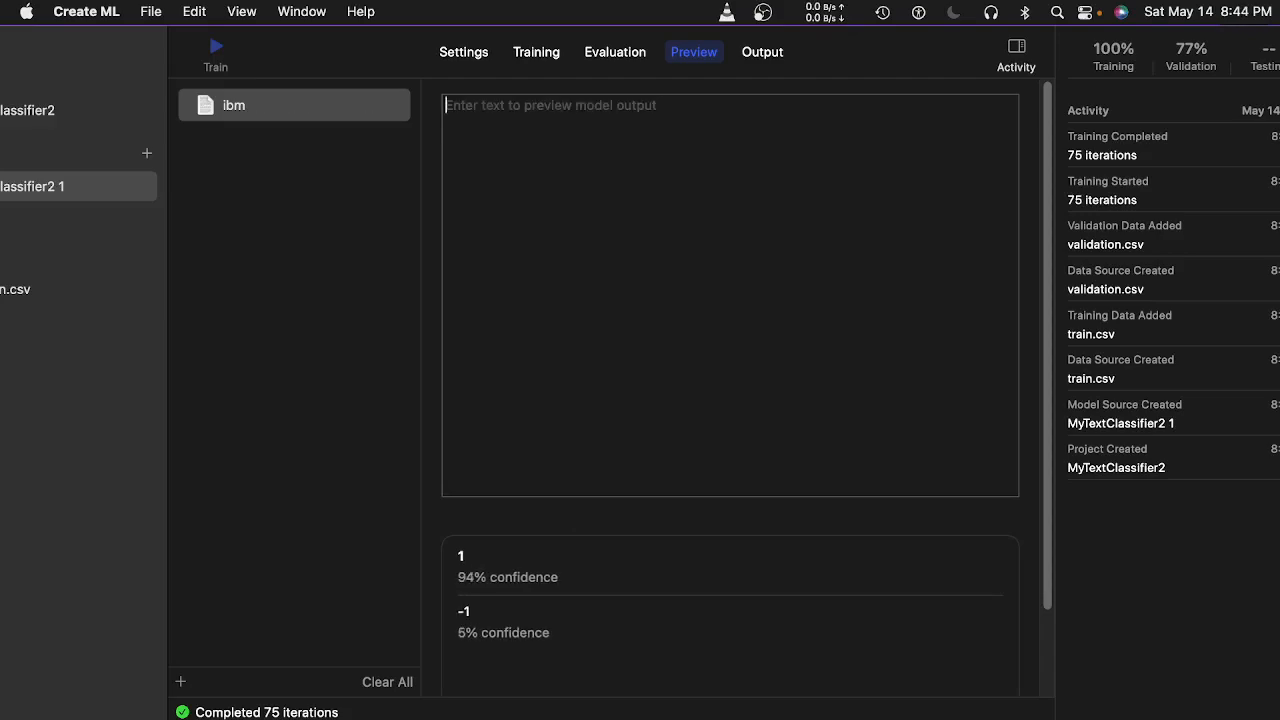
pyautogui.write('Att lawsuit')
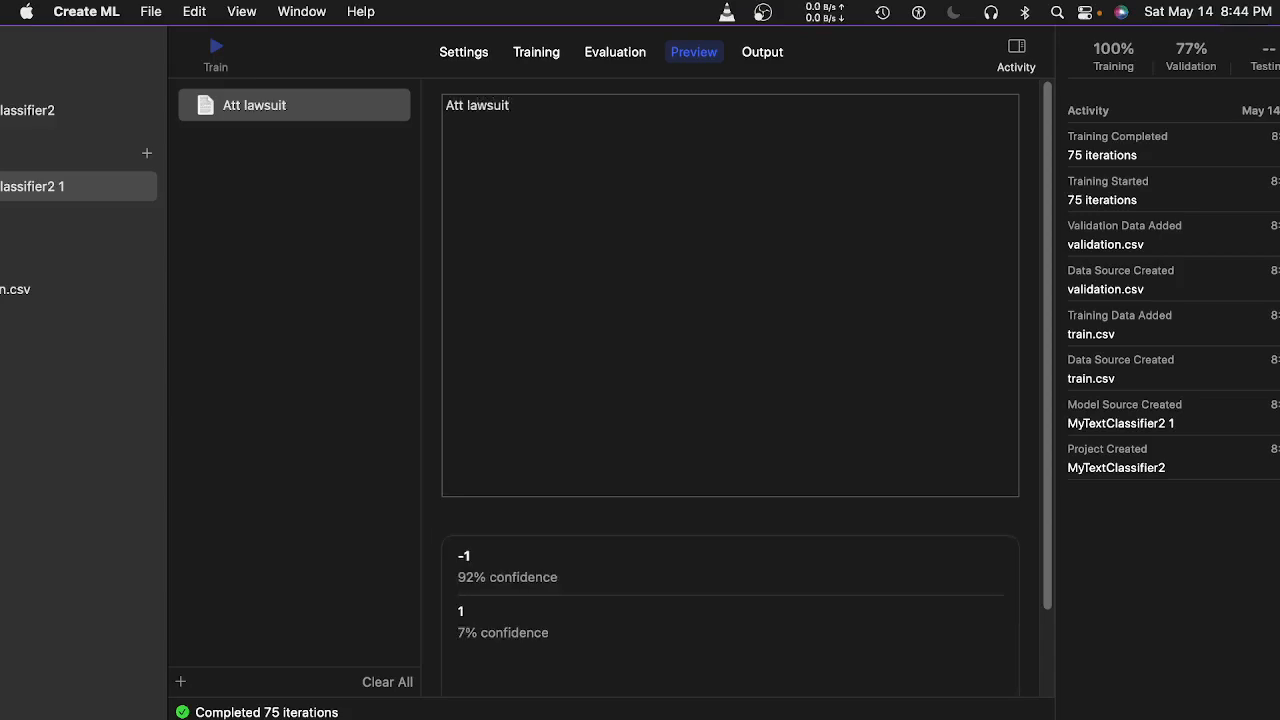
pyautogui.press('BackSpace')
pyautogui.press('BackSpace')
pyautogui.press('BackSpace')
pyautogui.press('BackSpace')
pyautogui.press('BackSpace')
pyautogui.press('BackSpace')
pyautogui.press('BackSpace')
pyautogui.press('BackSpace')
pyautogui.press('BackSpace')
pyautogui.press('BackSpace')
pyautogui.press('BackSpace')
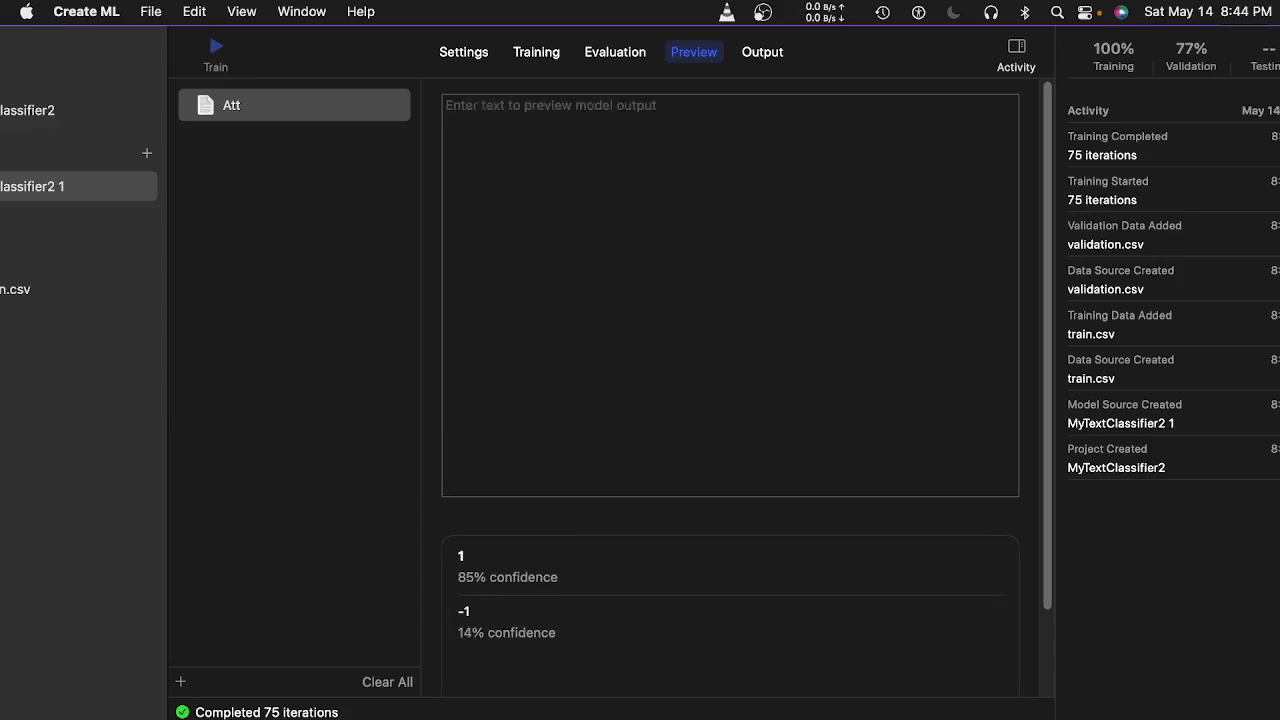
pyautogui.write('IBM ')
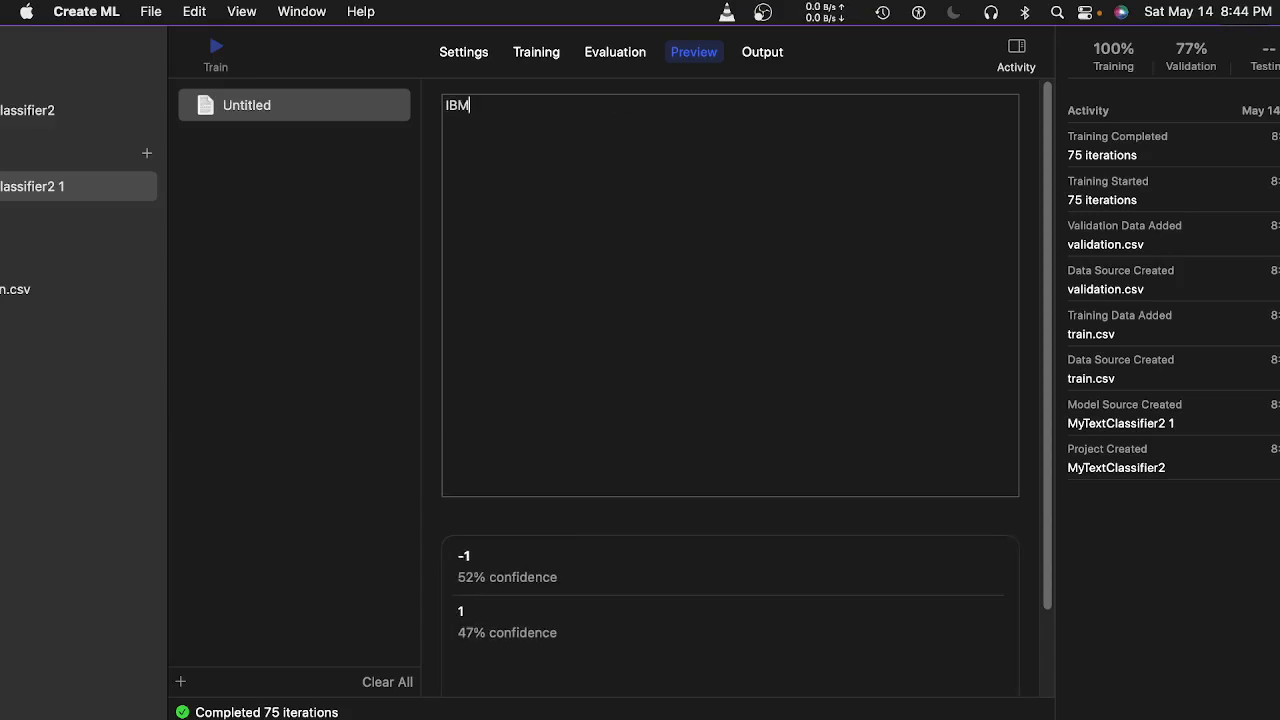
pyautogui.write('n')
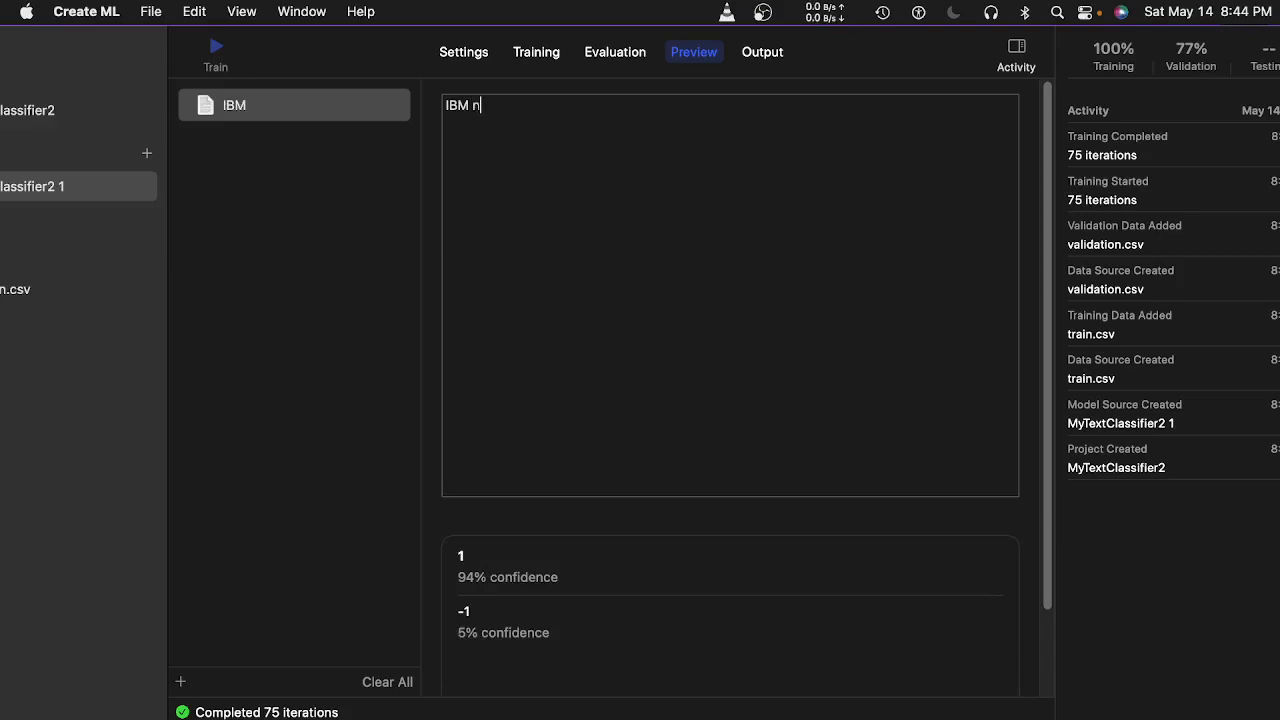
pyautogui.write('ew product l')
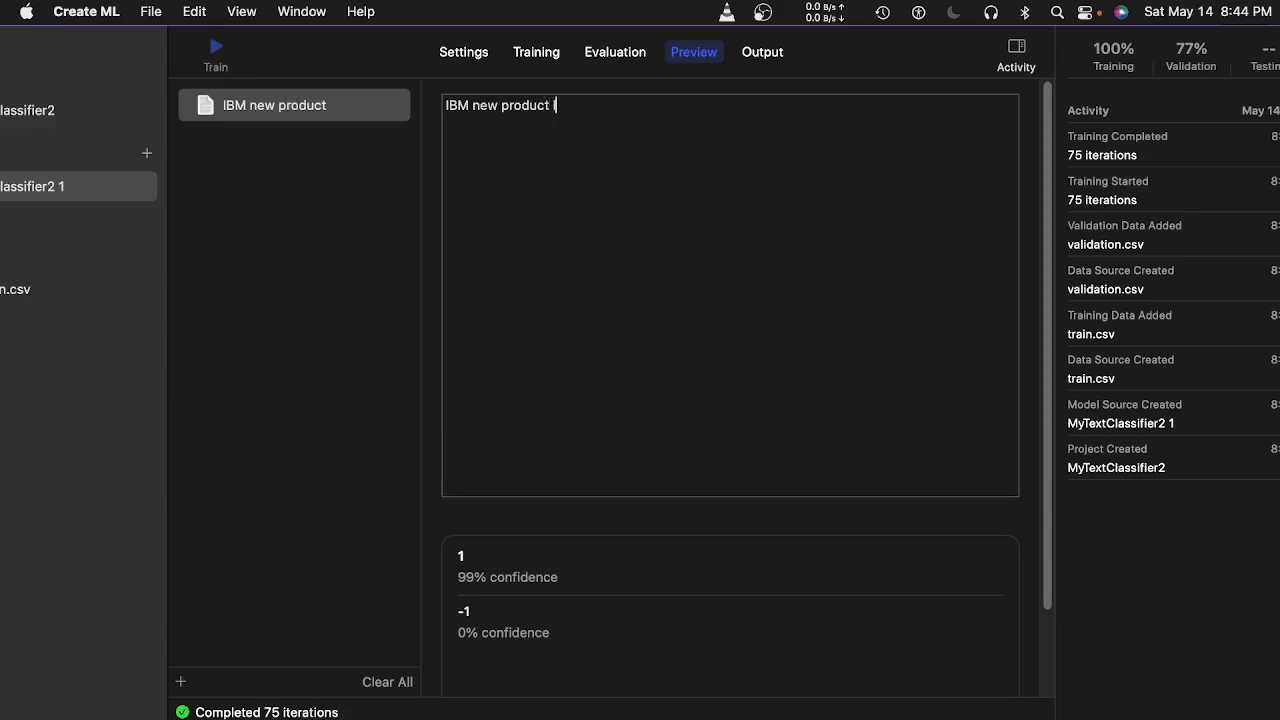
pyautogui.write('aunch')
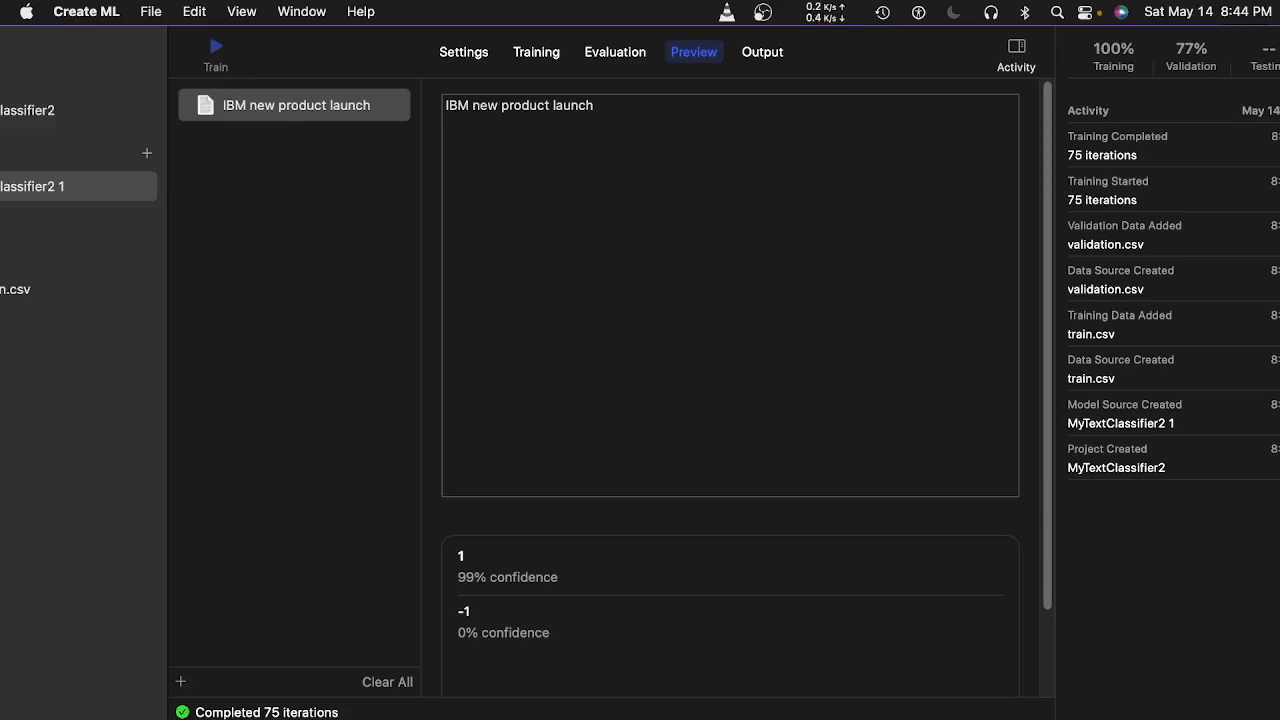
pyautogui.press('BackSpace')
pyautogui.press('BackSpace')
pyautogui.press('BackSpace')
pyautogui.press('BackSpace')
pyautogui.press('BackSpace')
pyautogui.press('BackSpace')
pyautogui.press('BackSpace')
pyautogui.press('BackSpace')
pyautogui.press('BackSpace')
pyautogui.press('BackSpace')
pyautogui.press('BackSpace')
pyautogui.press('BackSpace')
pyautogui.press('BackSpace')
pyautogui.press('BackSpace')
pyautogui.press('BackSpace')
pyautogui.press('BackSpace')
pyautogui.press('BackSpace')
pyautogui.press('BackSpace')
pyautogui.press('BackSpace')
pyautogui.press('BackSpace')
pyautogui.press('BackSpace')
pyautogui.press('BackSpace')
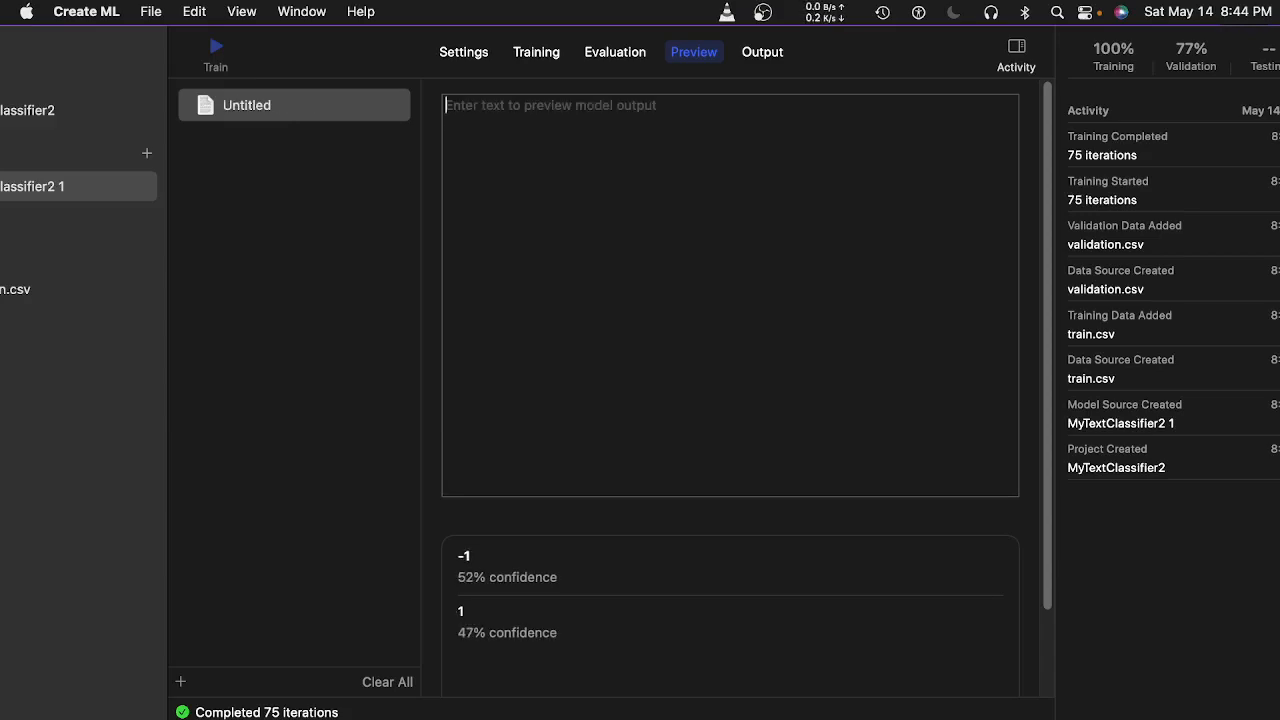
pyautogui.write('att')
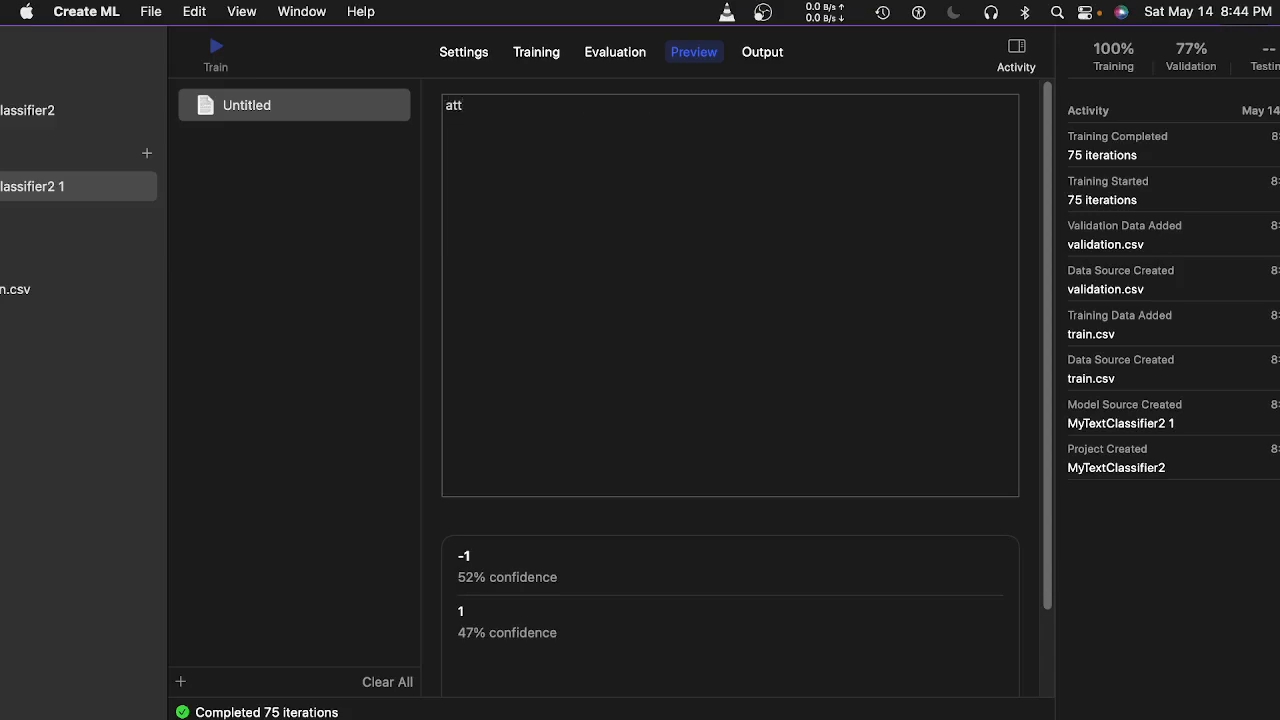
pyautogui.write(' sharp')
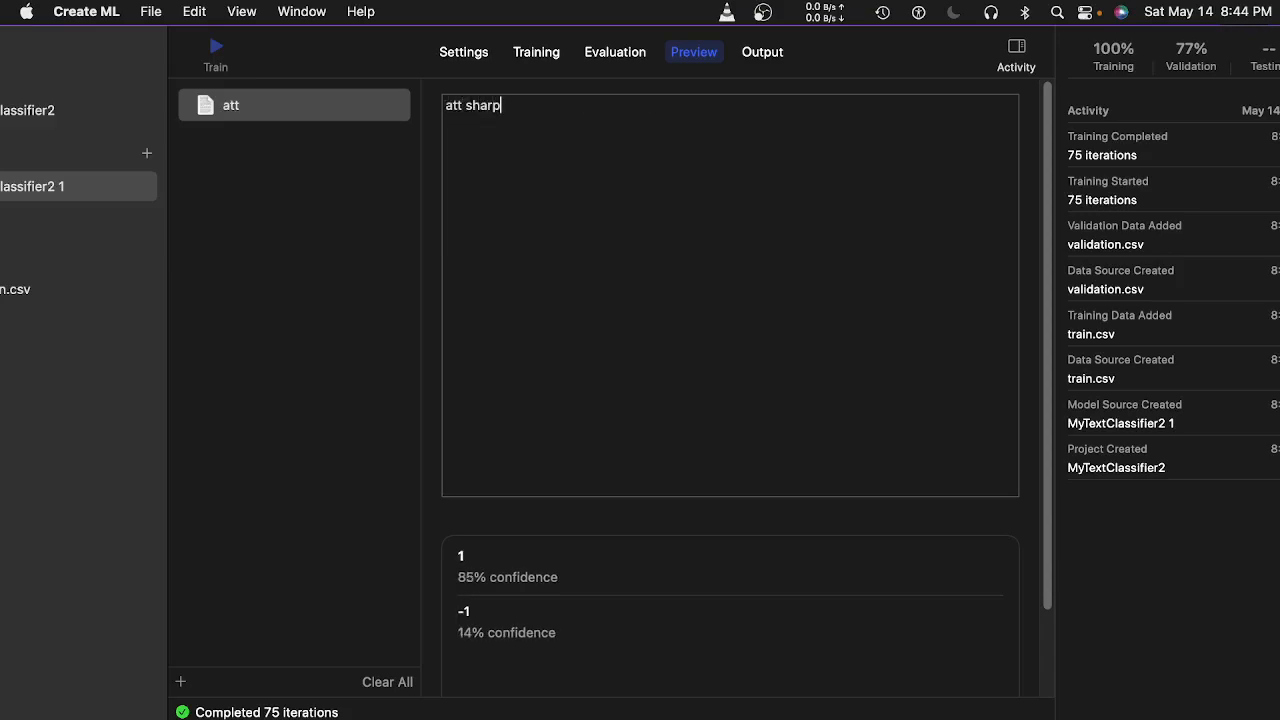
pyautogui.write(' rise')
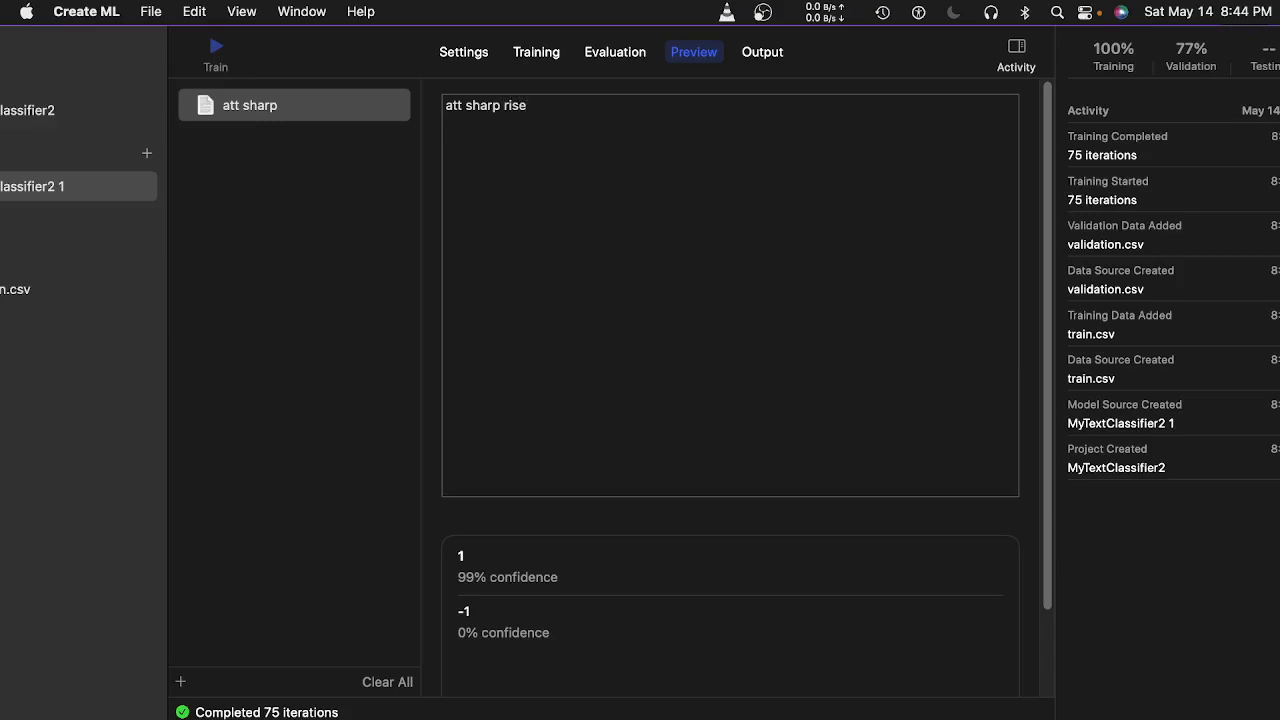
pyautogui.press('super+a')
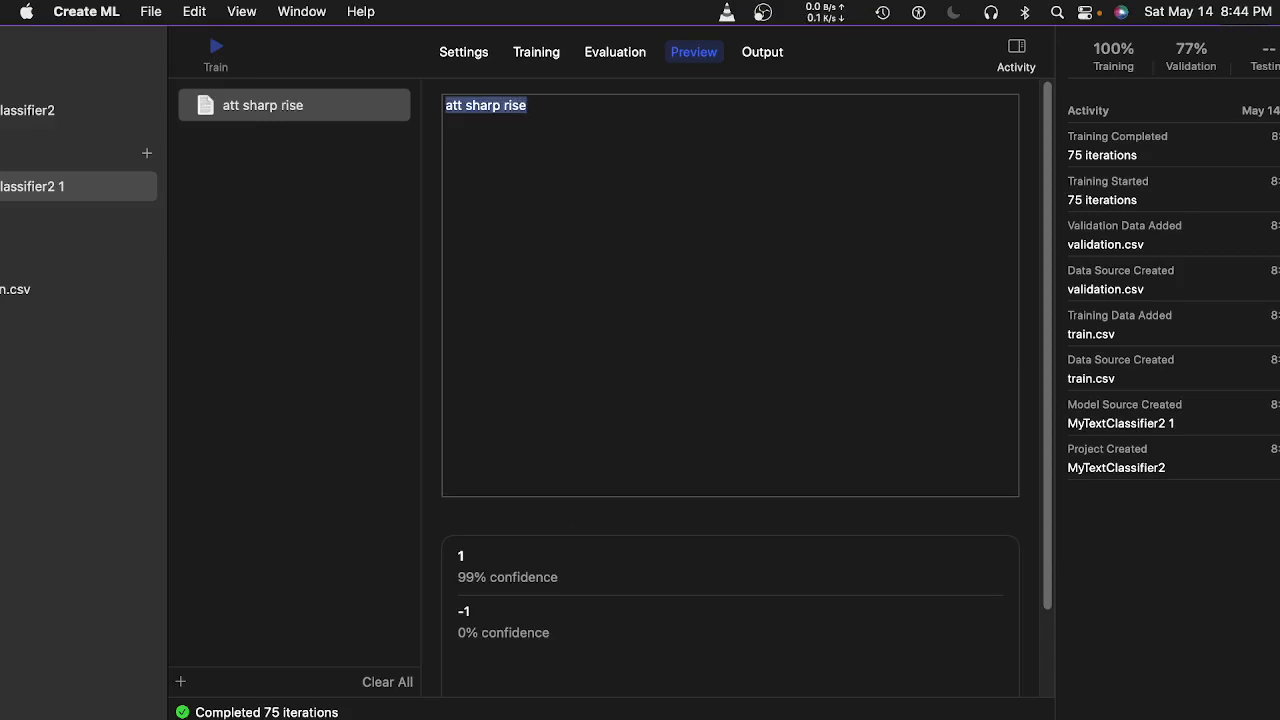
pyautogui.press('BackSpace')
pyautogui.write('in')
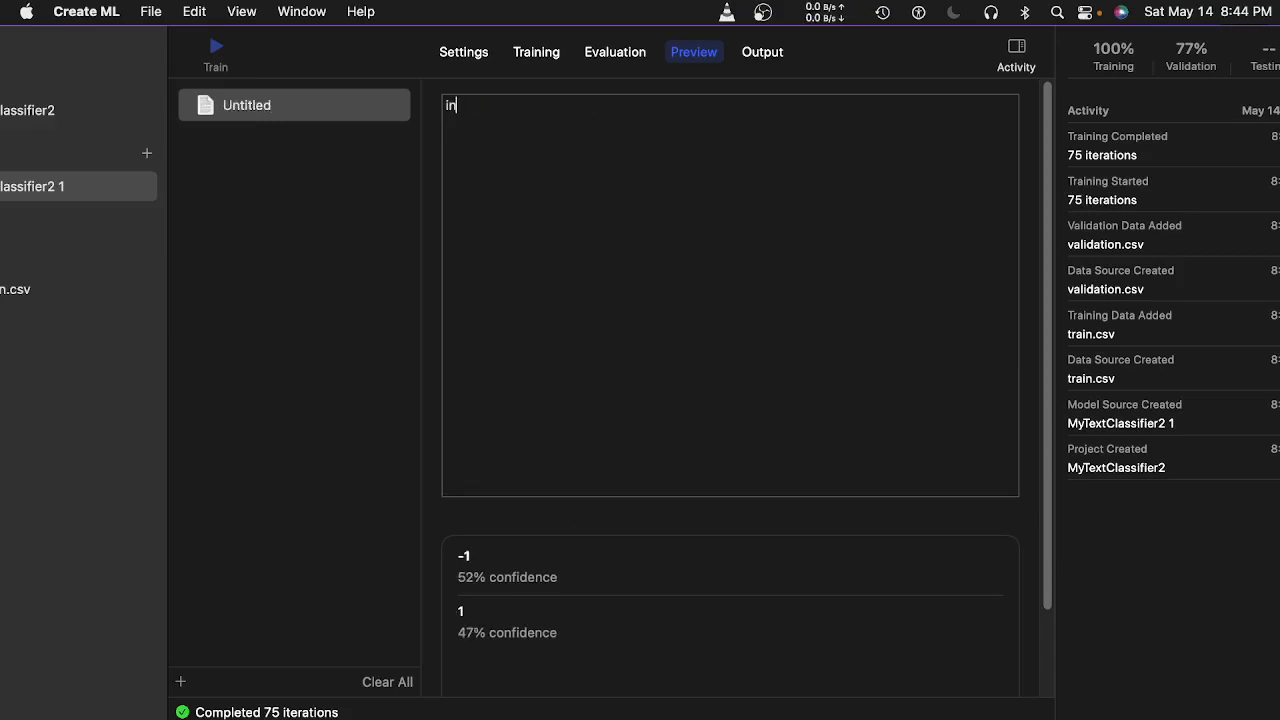
pyautogui.write('flation low')
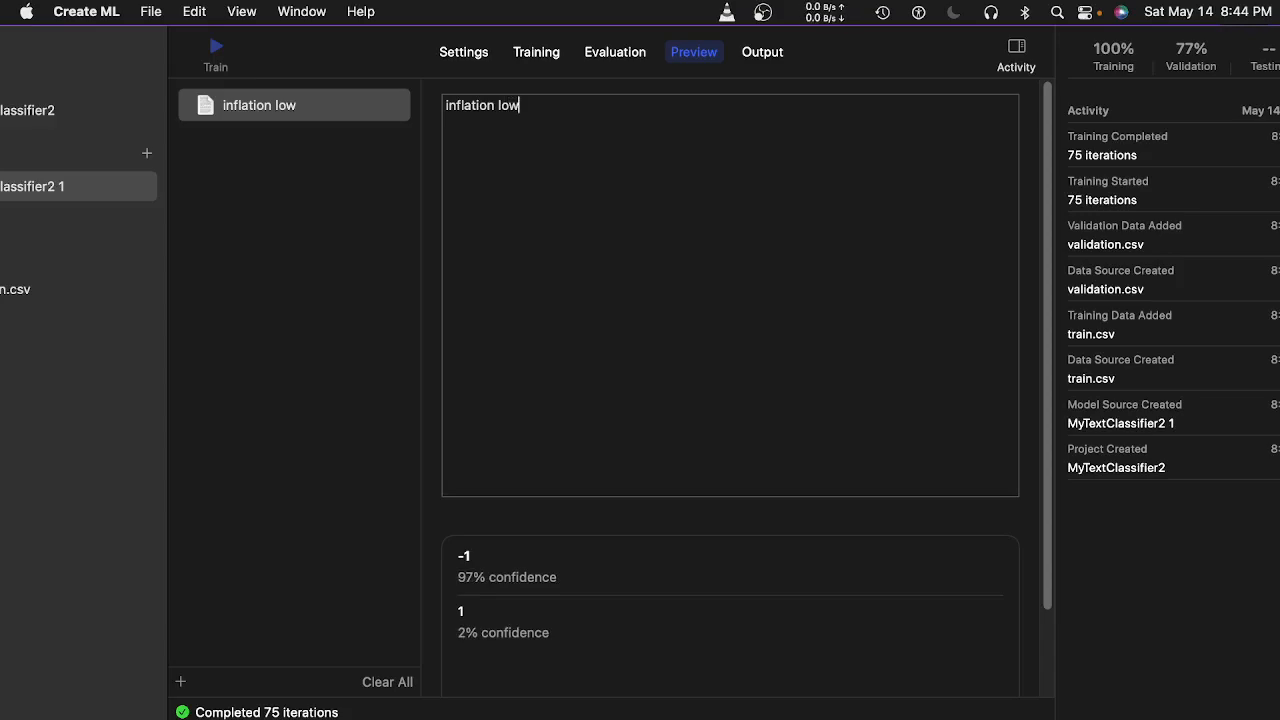
pyautogui.press('BackSpace')
pyautogui.press('BackSpace')
pyautogui.press('BackSpace')
pyautogui.press('BackSpace')
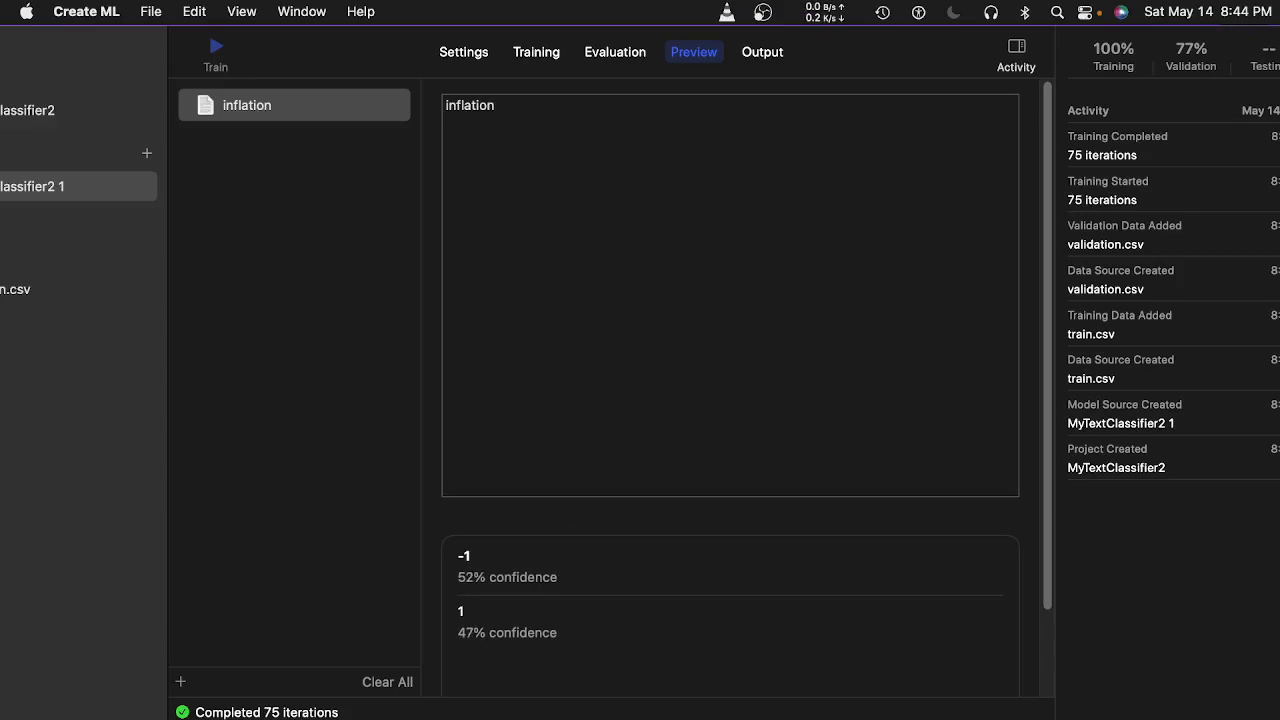
pyautogui.write('disappears')
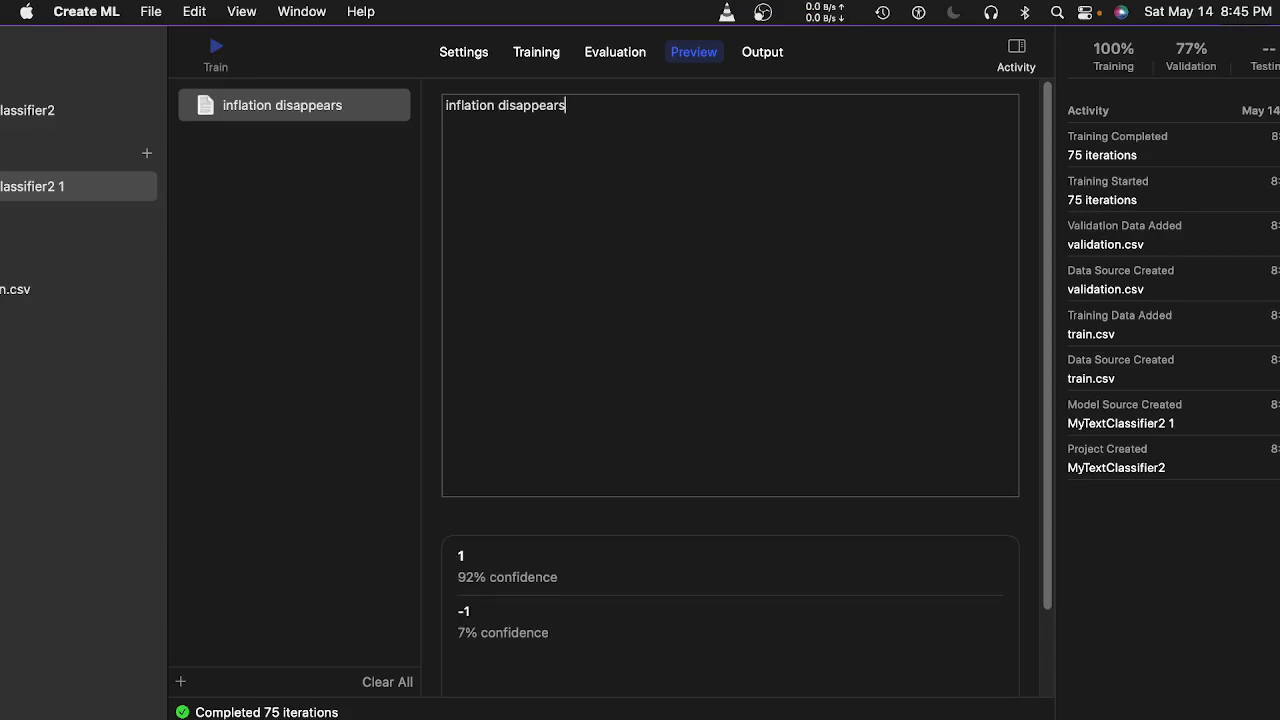
pyautogui.press('BackSpace')
pyautogui.press('BackSpace')
pyautogui.press('BackSpace')
pyautogui.press('BackSpace')
pyautogui.press('BackSpace')
pyautogui.press('BackSpace')
pyautogui.press('BackSpace')
pyautogui.press('BackSpace')
pyautogui.press('BackSpace')
pyautogui.press('BackSpace')
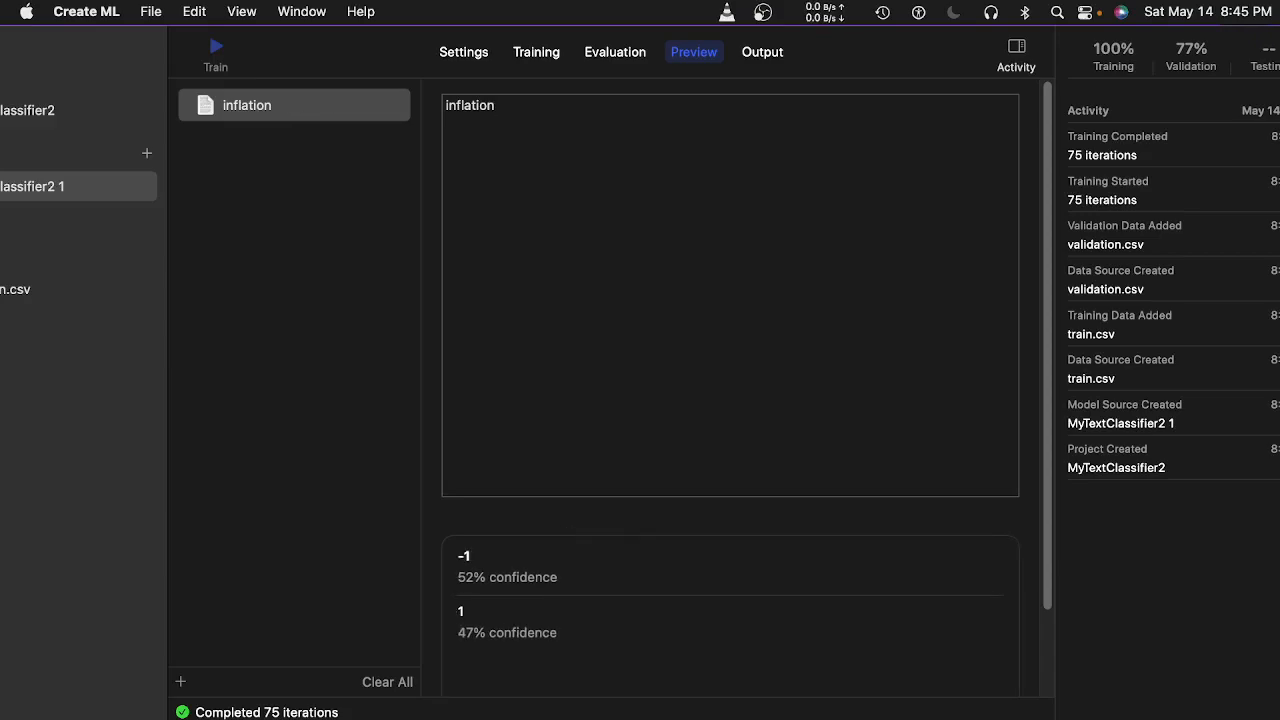
pyautogui.write('1')
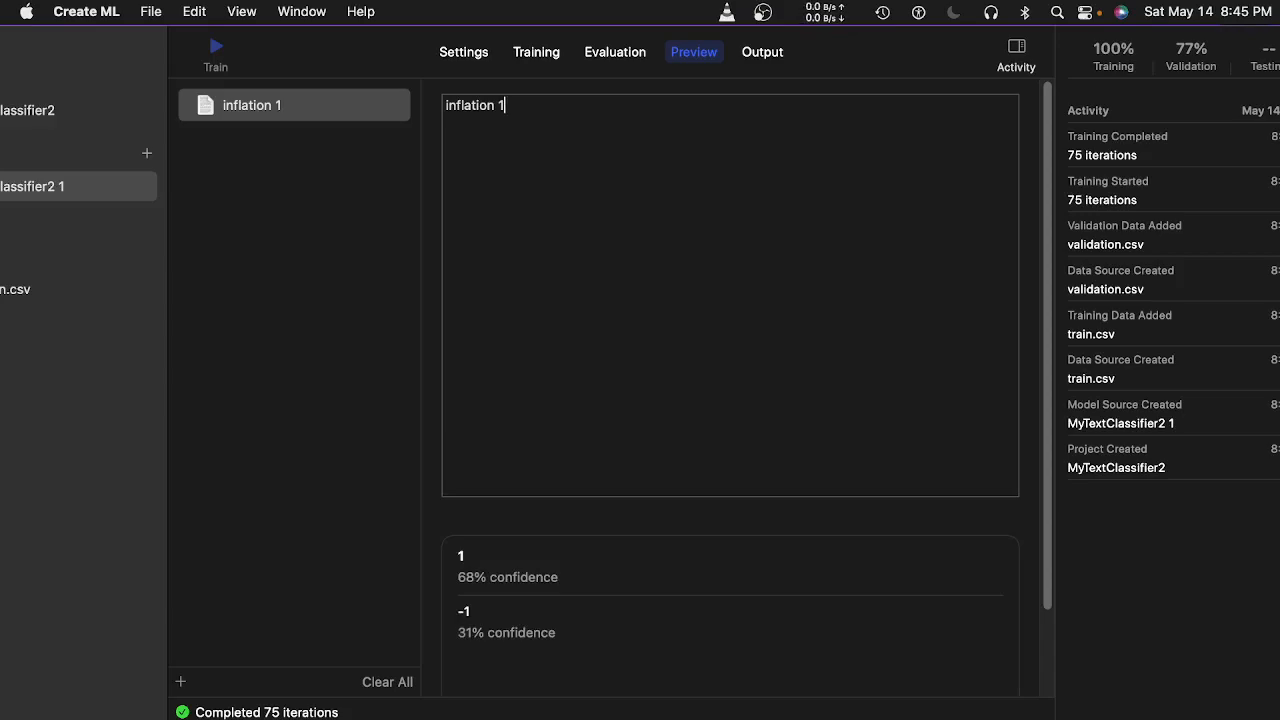
pyautogui.write('%')
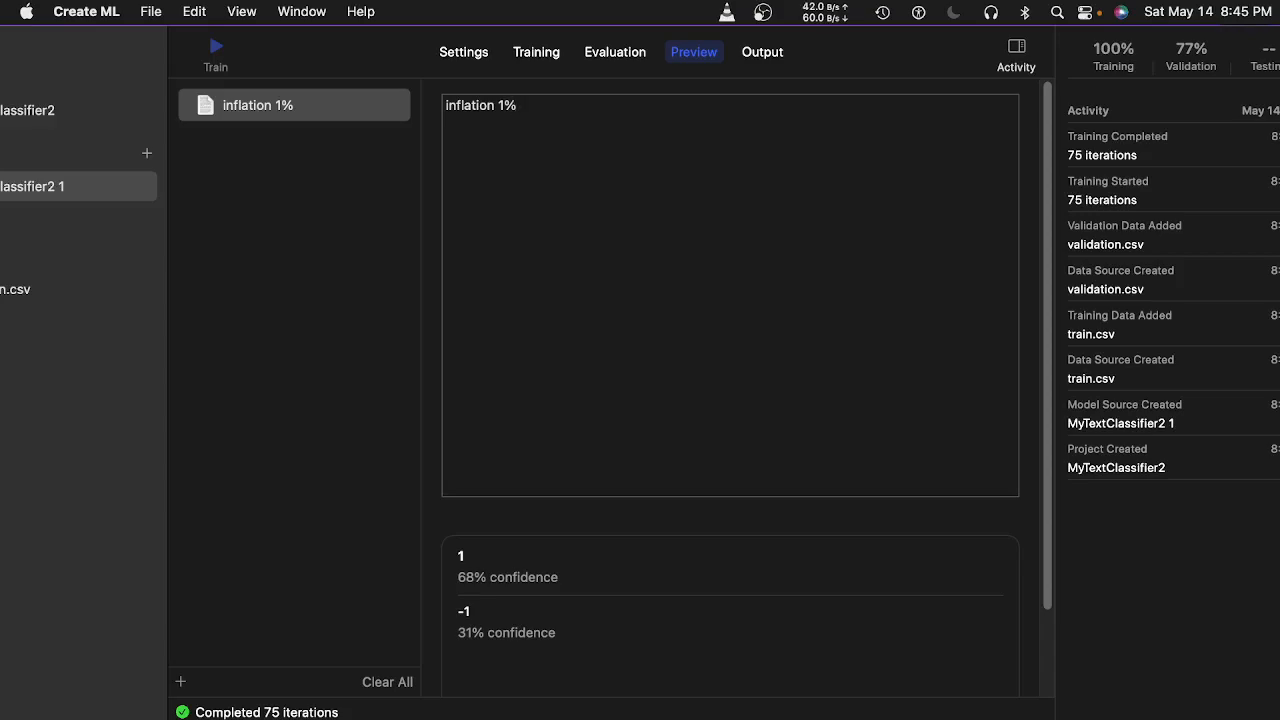
pyautogui.press('BackSpace')
pyautogui.press('BackSpace')
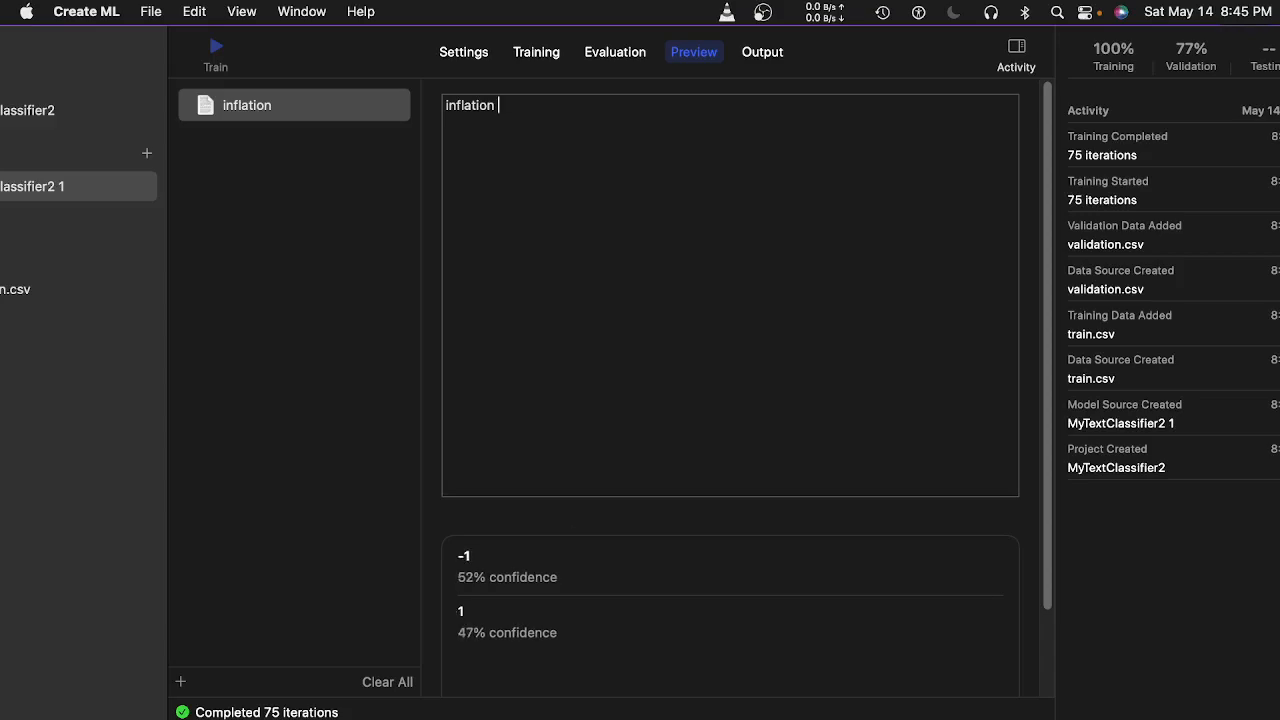
pyautogui.write('20%')
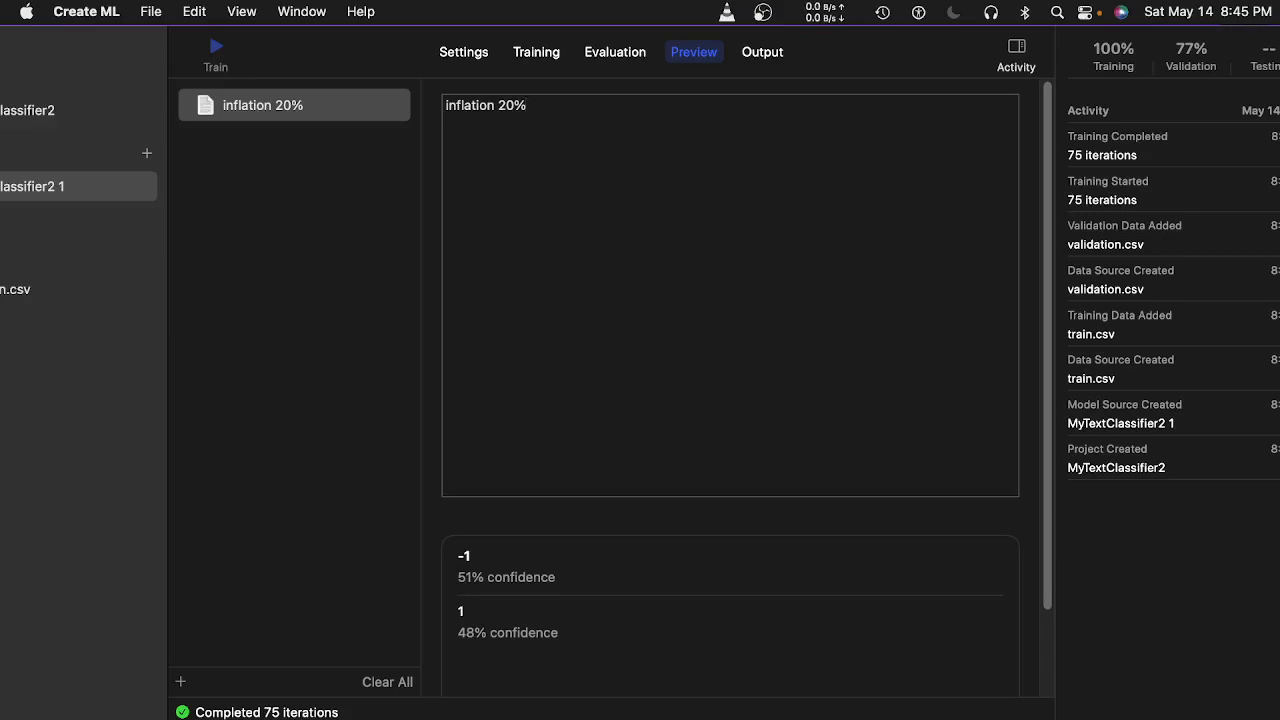
pyautogui.press('BackSpace')
pyautogui.press('BackSpace')
pyautogui.press('BackSpace')
pyautogui.press('BackSpace')
pyautogui.press('BackSpace')
pyautogui.press('BackSpace')
pyautogui.press('BackSpace')
pyautogui.press('BackSpace')
pyautogui.press('BackSpace')
pyautogui.press('BackSpace')
pyautogui.press('BackSpace')
pyautogui.press('BackSpace')
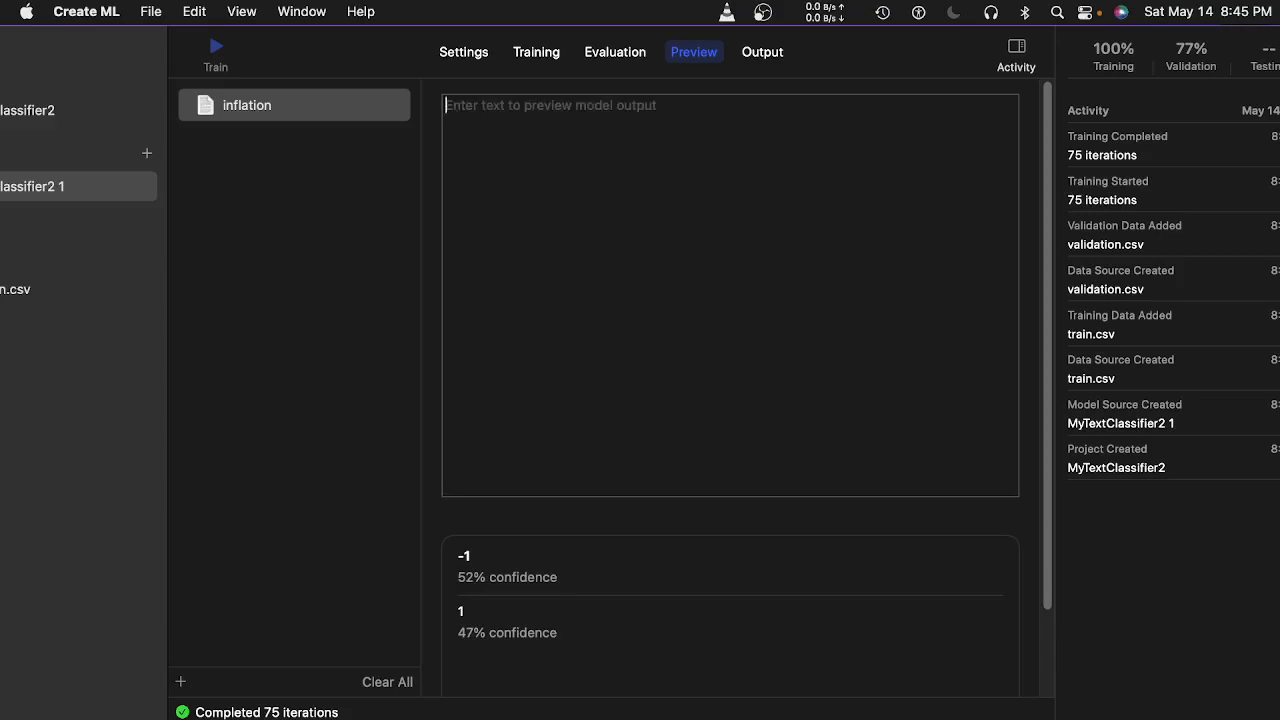
# Edit the Preview text into 'US war', which the model labels 1 at 55% and -1 at 44%.
pyautogui.write('war')
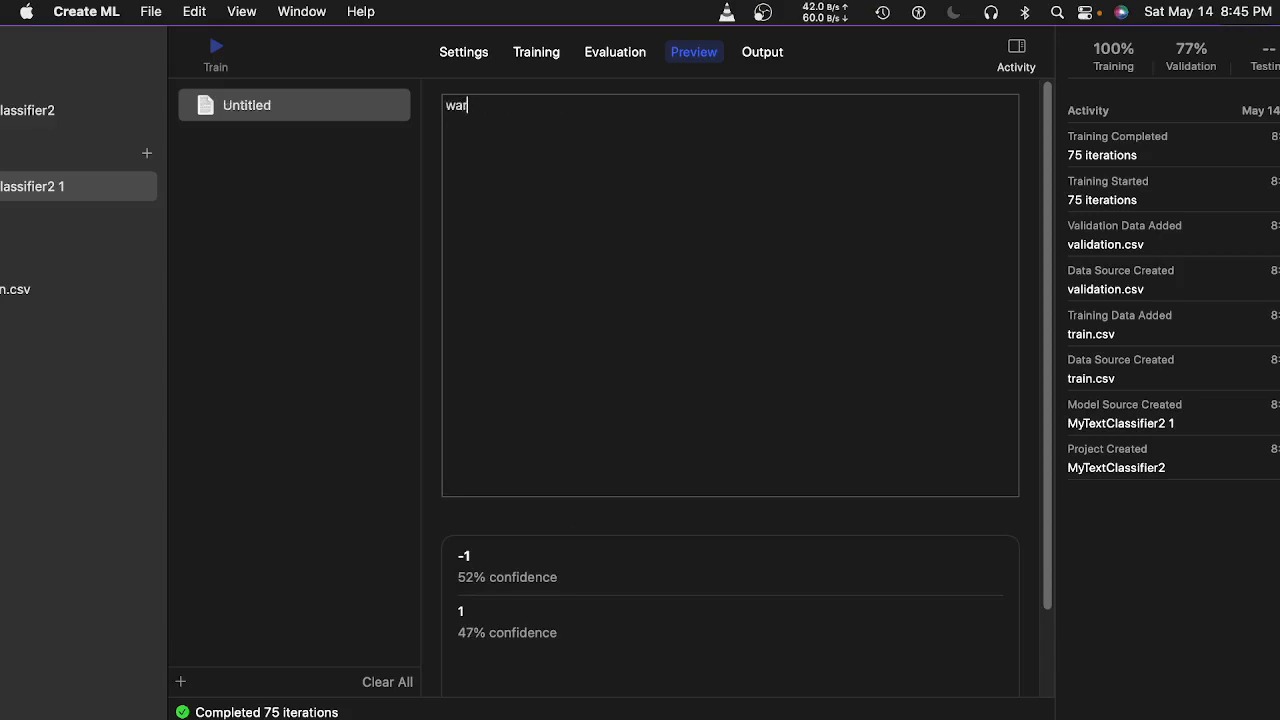
pyautogui.write(' breaks ')
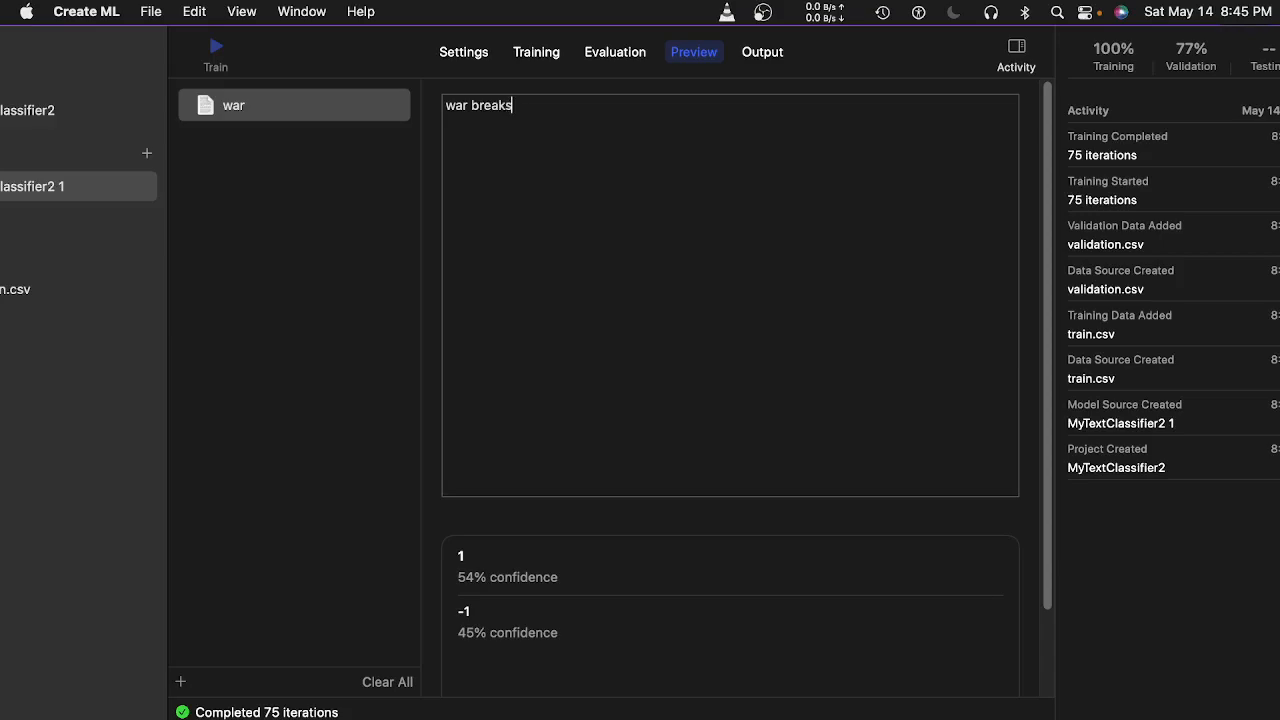
pyautogui.write('o')
pyautogui.write('t')
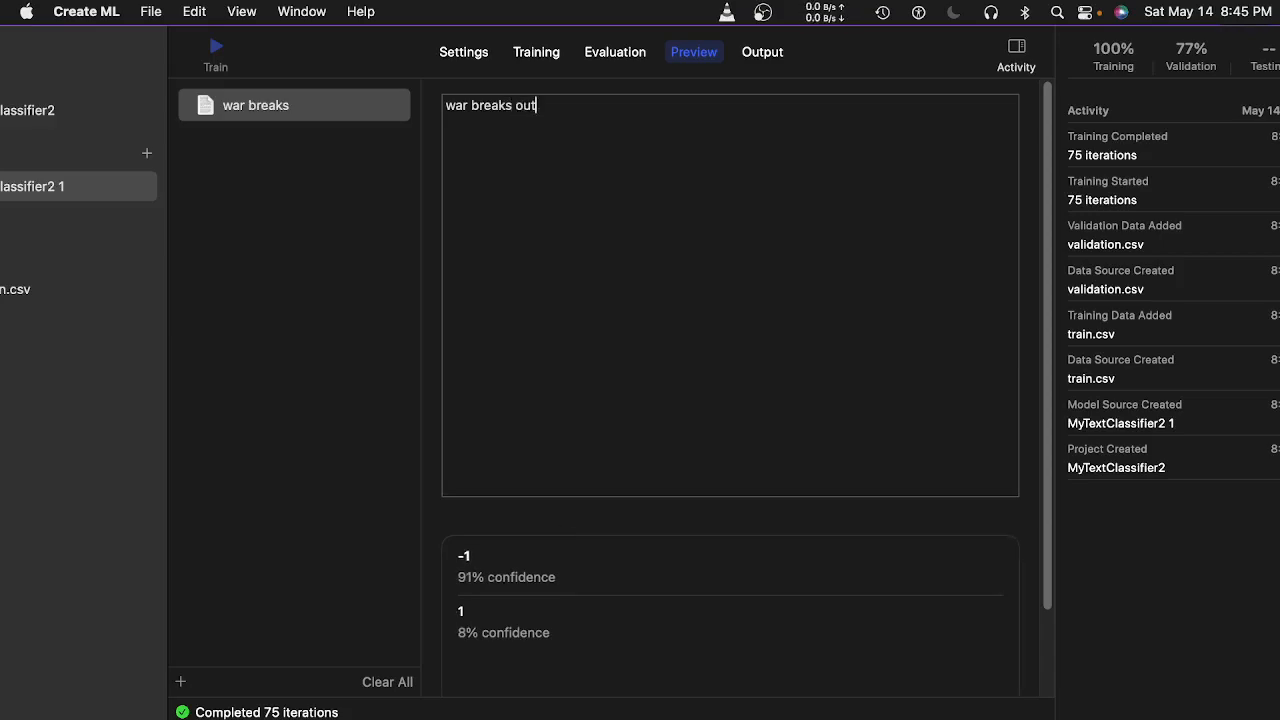
pyautogui.press('Left')
pyautogui.press('Left')
pyautogui.press('Left')
pyautogui.press('BackSpace')
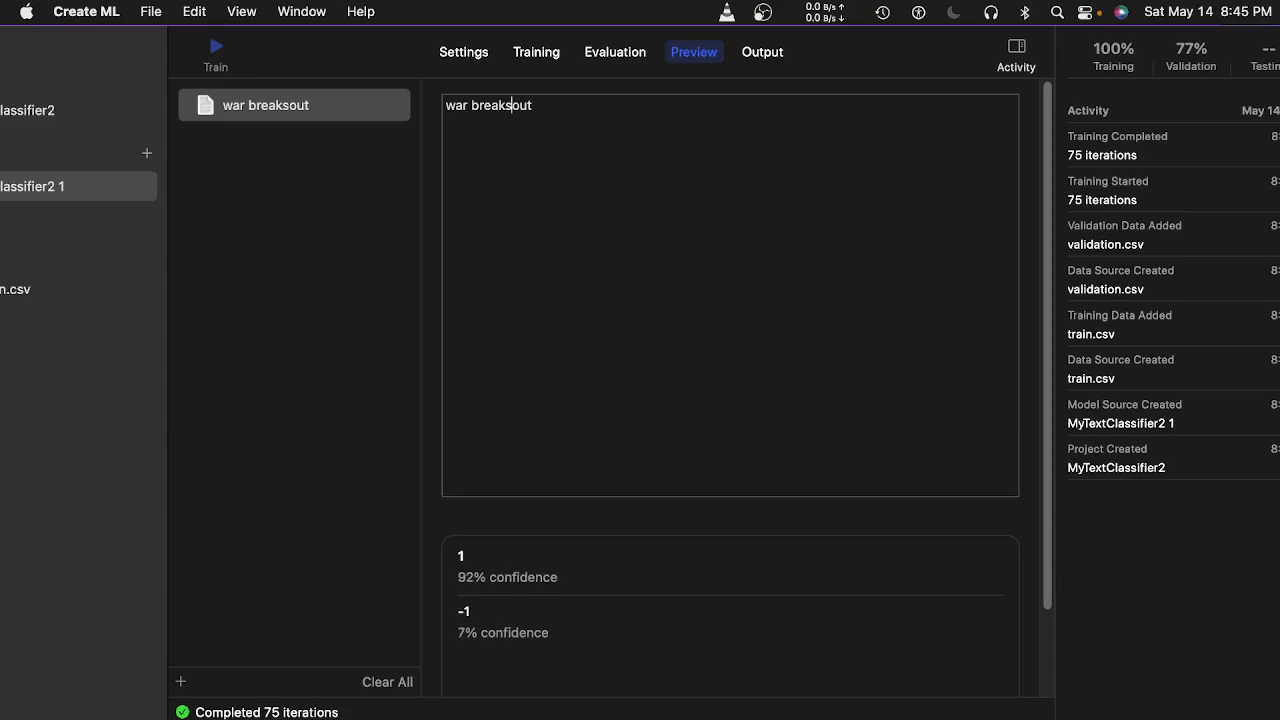
pyautogui.press('Right')
pyautogui.press('Right')
pyautogui.press('Right')
pyautogui.press('BackSpace')
pyautogui.press('BackSpace')
pyautogui.press('BackSpace')
pyautogui.press('BackSpace')
pyautogui.press('BackSpace')
pyautogui.press('BackSpace')
pyautogui.press('BackSpace')
pyautogui.press('BackSpace')
pyautogui.press('BackSpace')
pyautogui.press('BackSpace')
pyautogui.press('Left')
pyautogui.press('Left')
pyautogui.press('Left')
pyautogui.write('US')
pyautogui.press('Right')
pyautogui.press('Right')
pyautogui.press('Right')
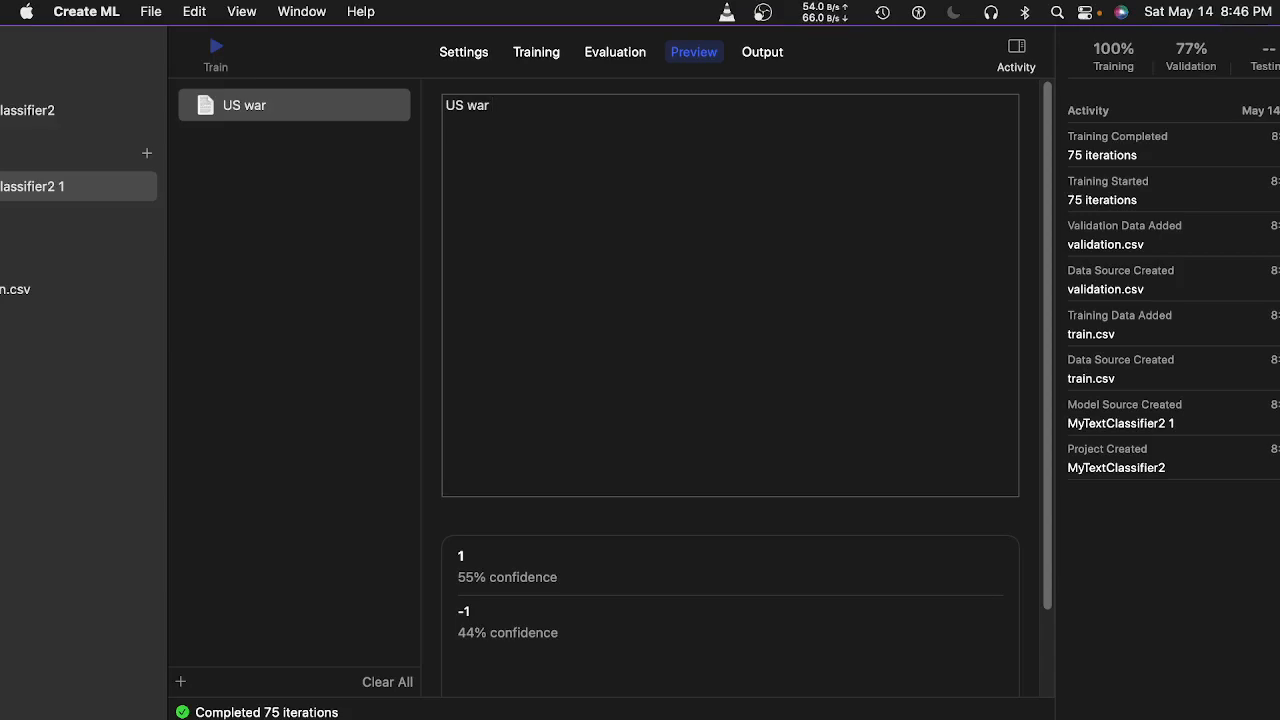
# Show MyTextClassifier2 1's output details (1.5 MB, labels 1 and -1) and save the project.
pyautogui.click(762, 52)
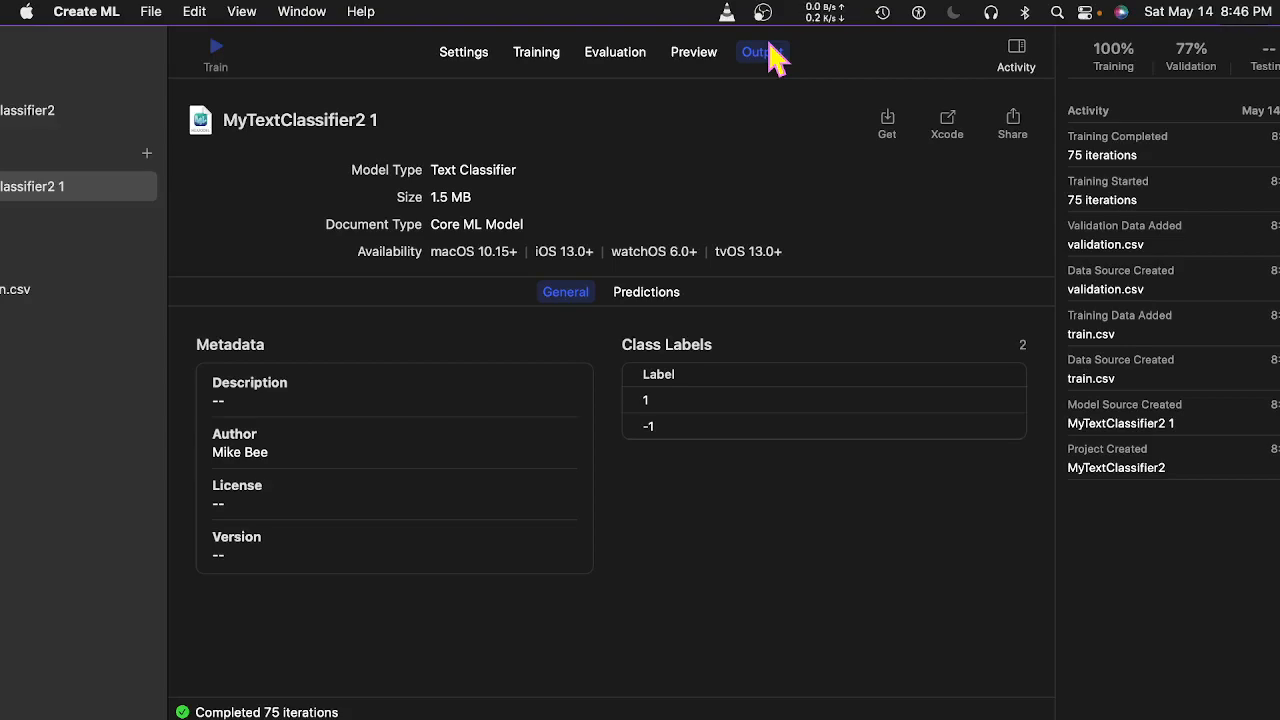
pyautogui.click(152, 14)
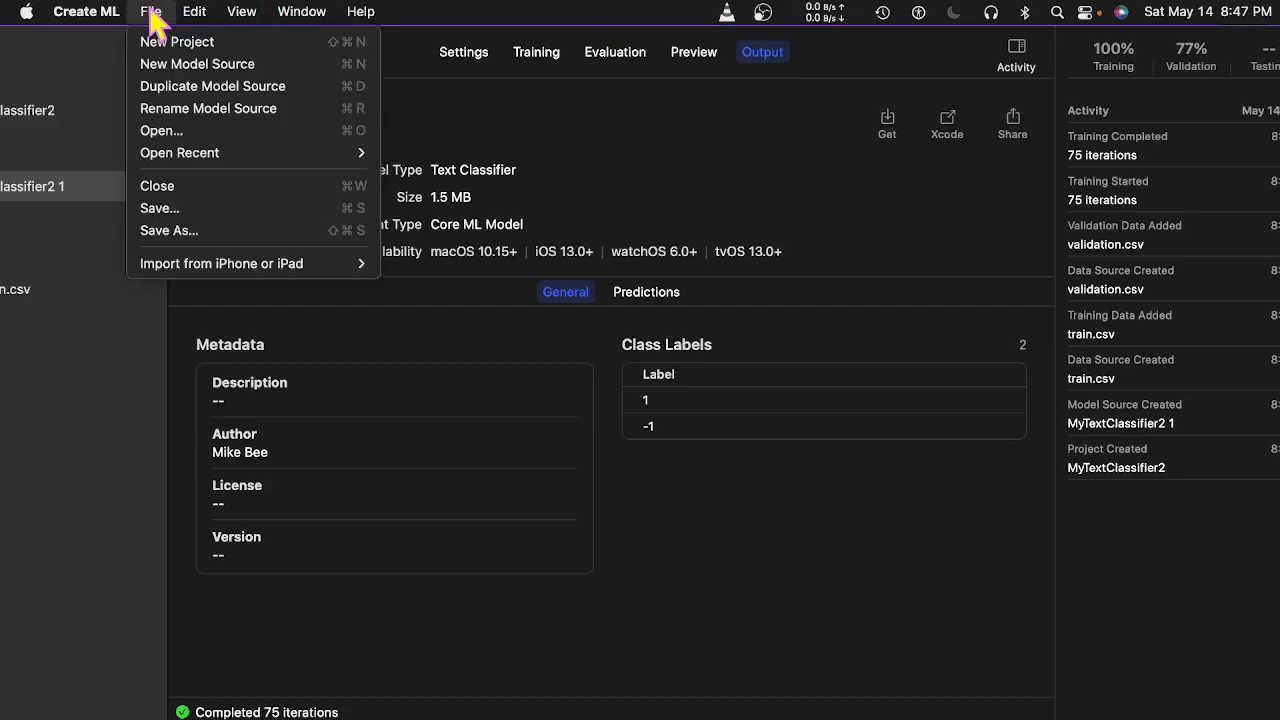
pyautogui.click(186, 212)
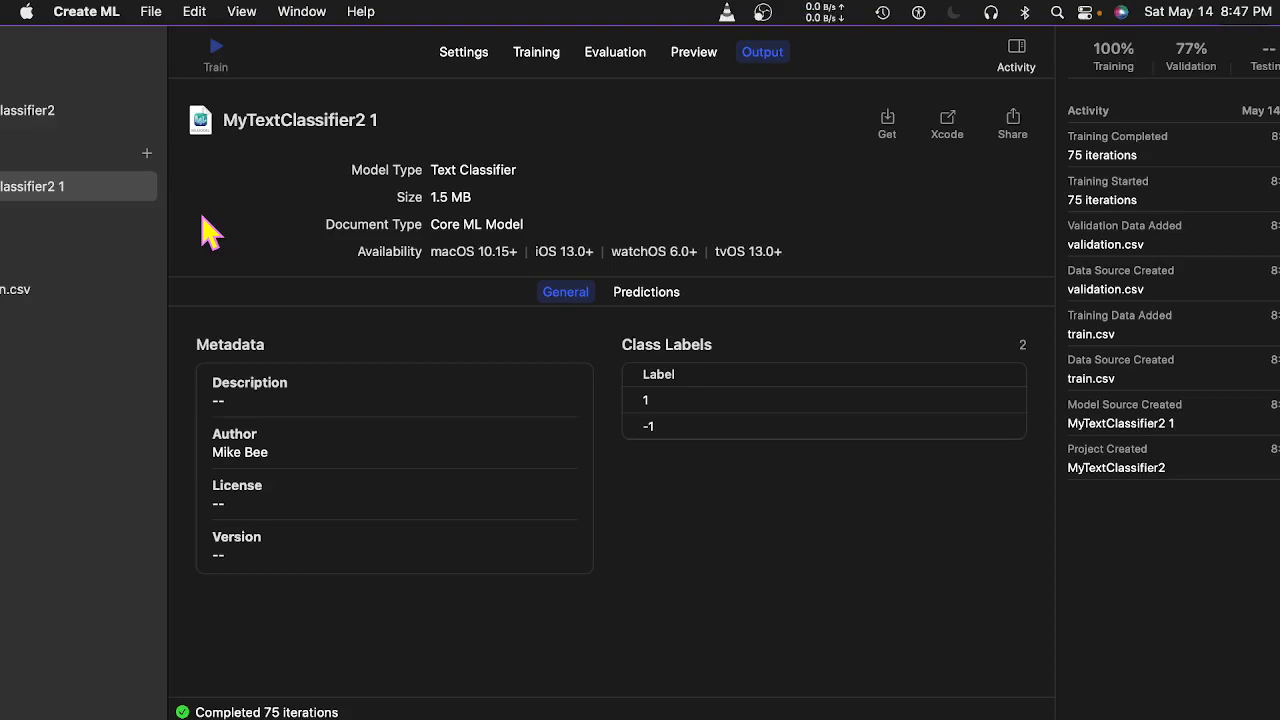
pyautogui.moveTo(375, 68)
pyautogui.mouseDown()
pyautogui.moveTo(296, 74)
pyautogui.moveTo(367, 84)
pyautogui.mouseUp()
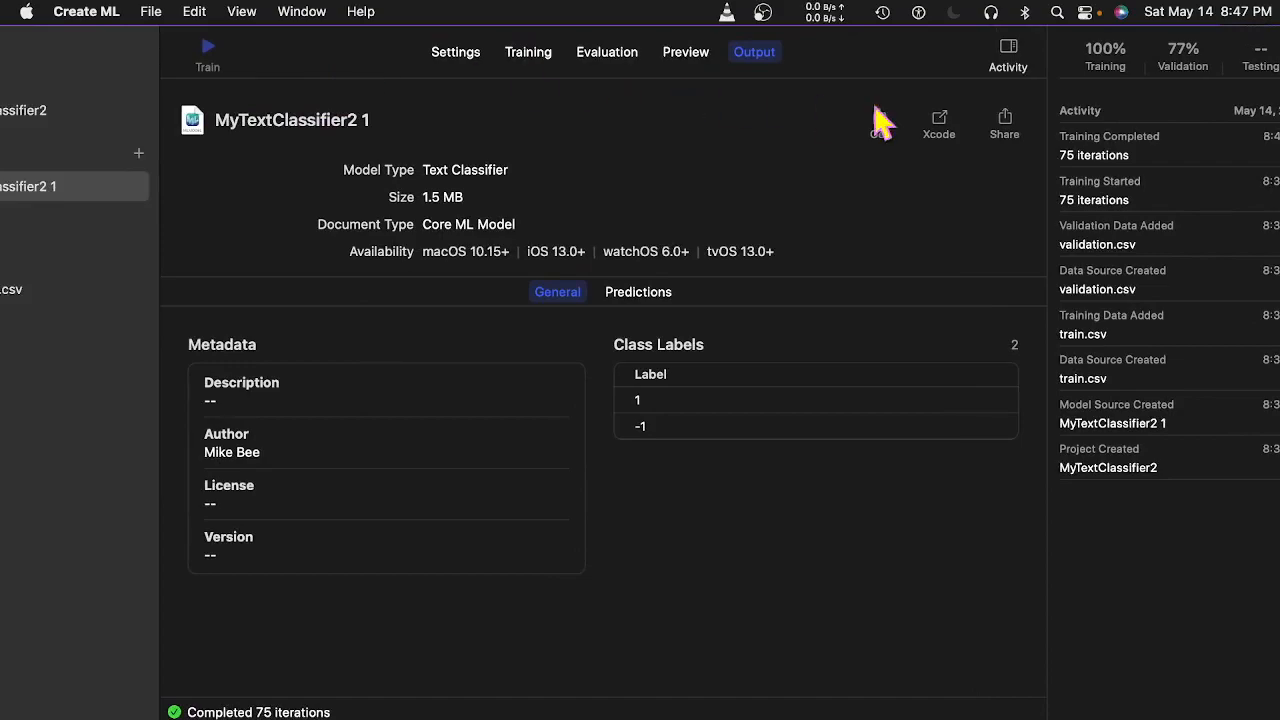
pyautogui.click(1007, 119)
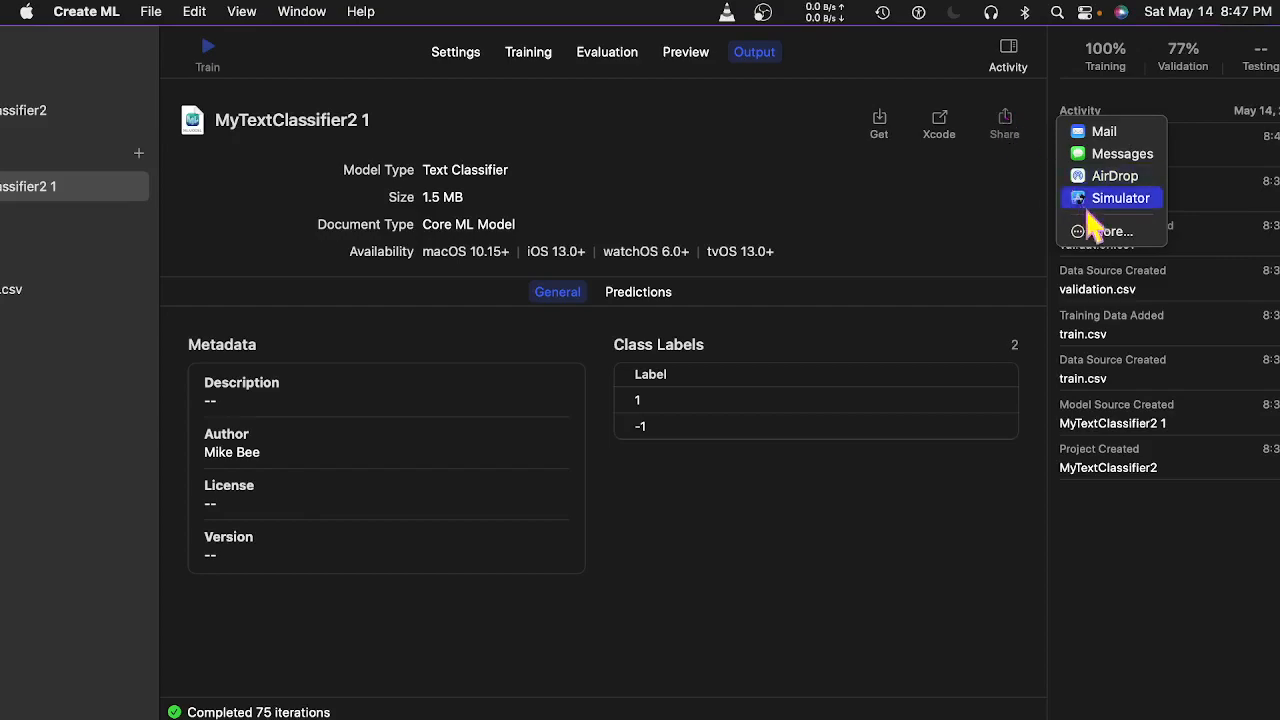
pyautogui.click(1109, 233)
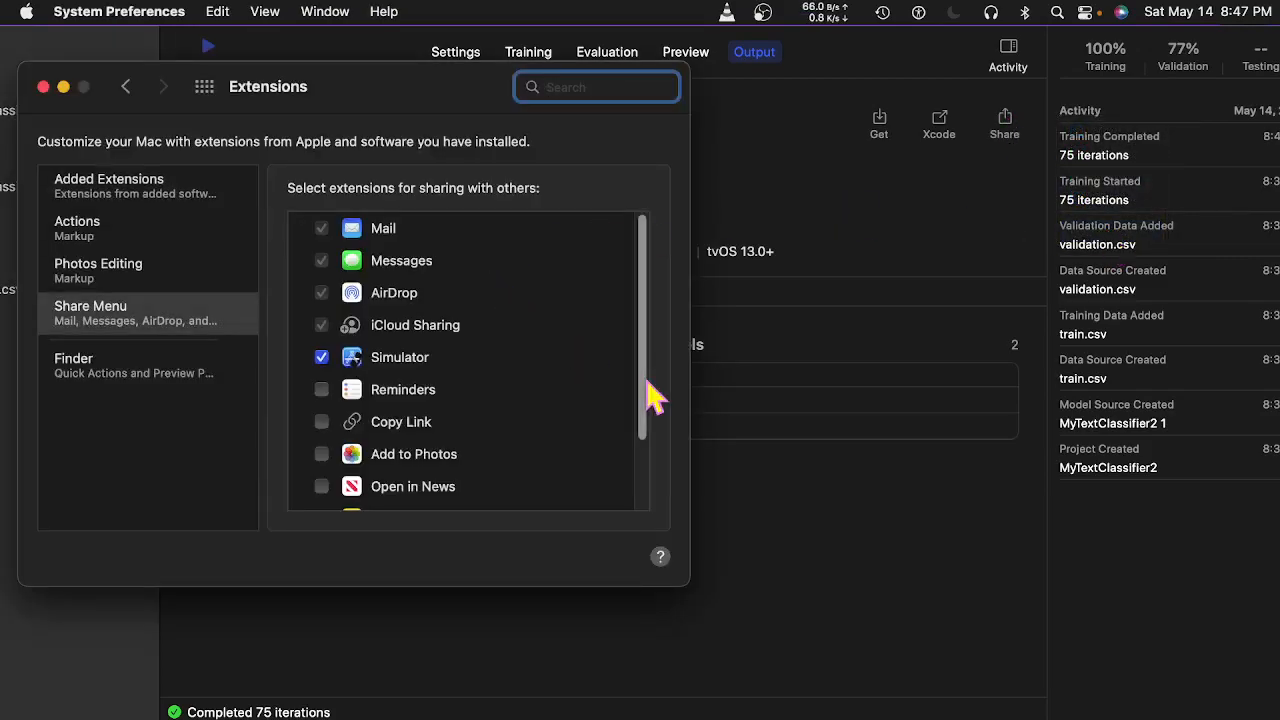
pyautogui.moveTo(647, 400); pyautogui.dragTo(632, 315)
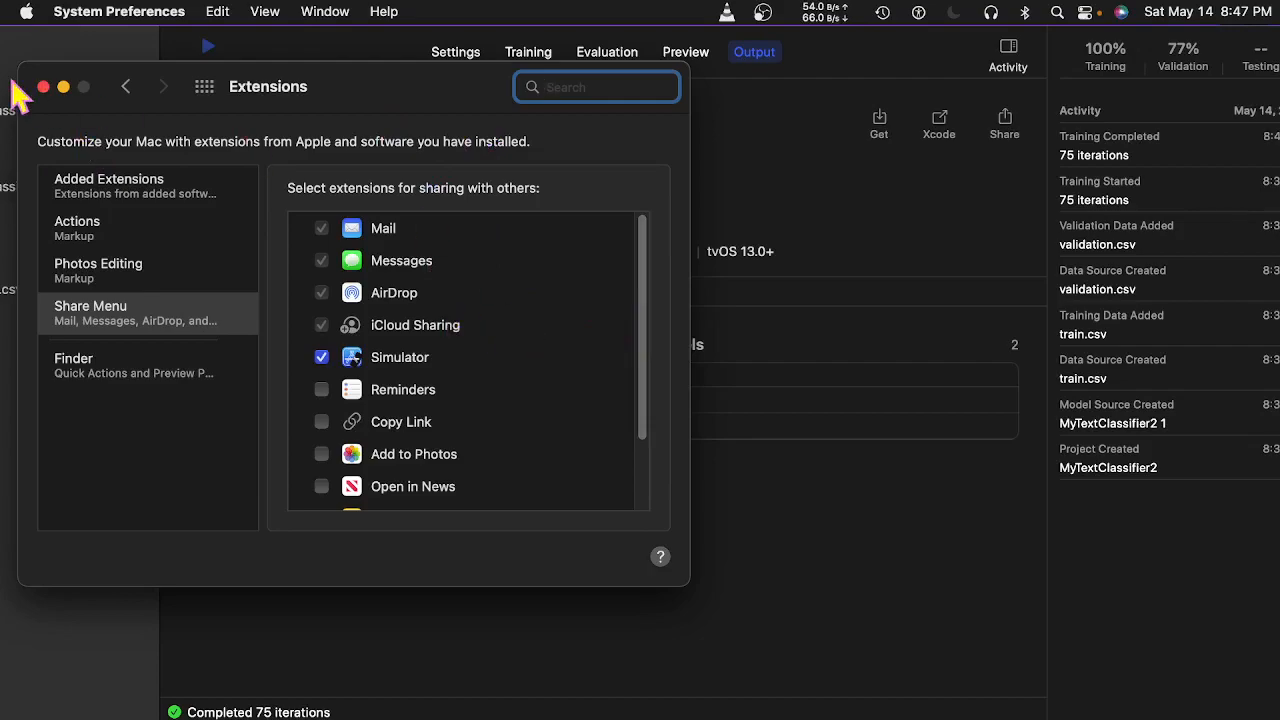
pyautogui.click(43, 87)
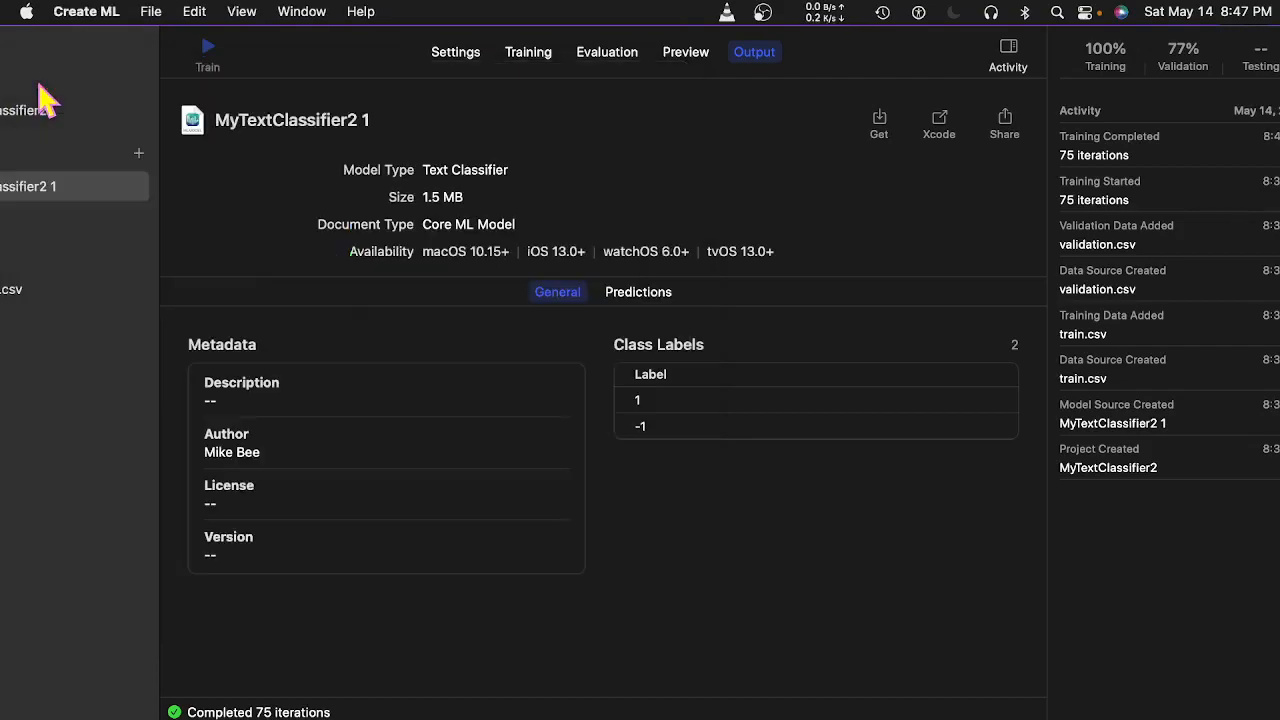
pyautogui.click(942, 125)
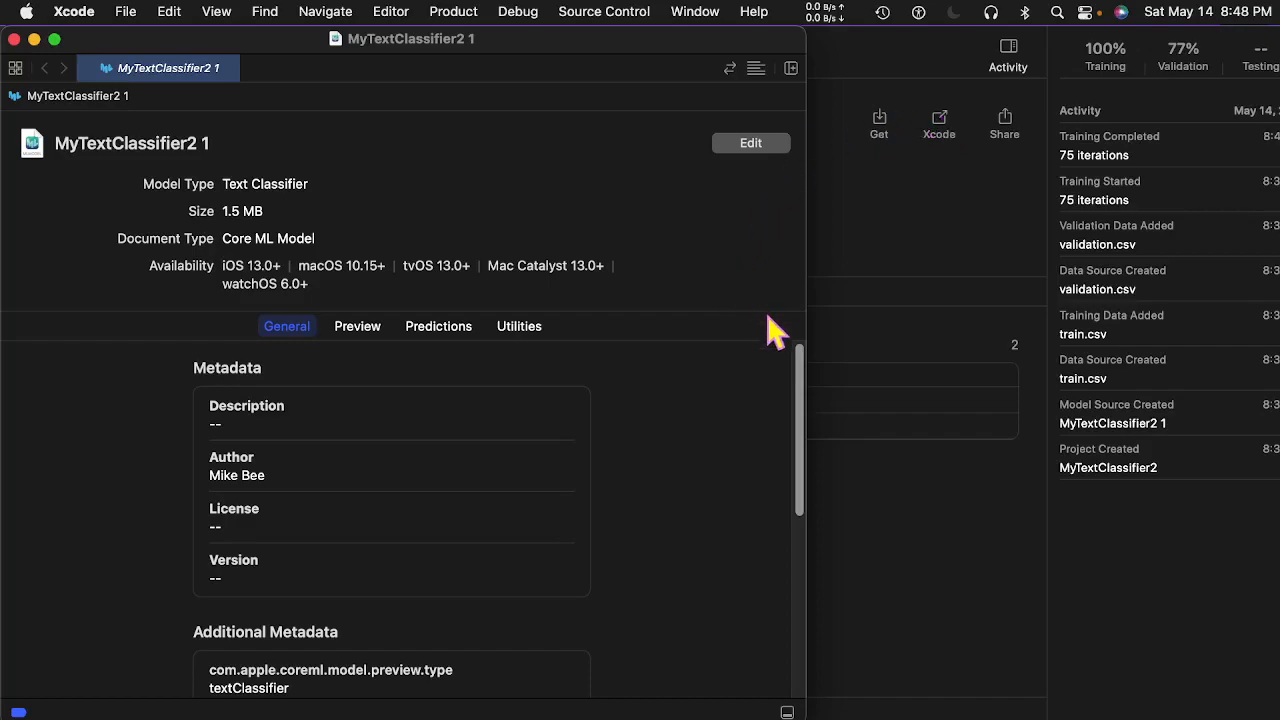
pyautogui.moveTo(800, 360); pyautogui.dragTo(778, 143)
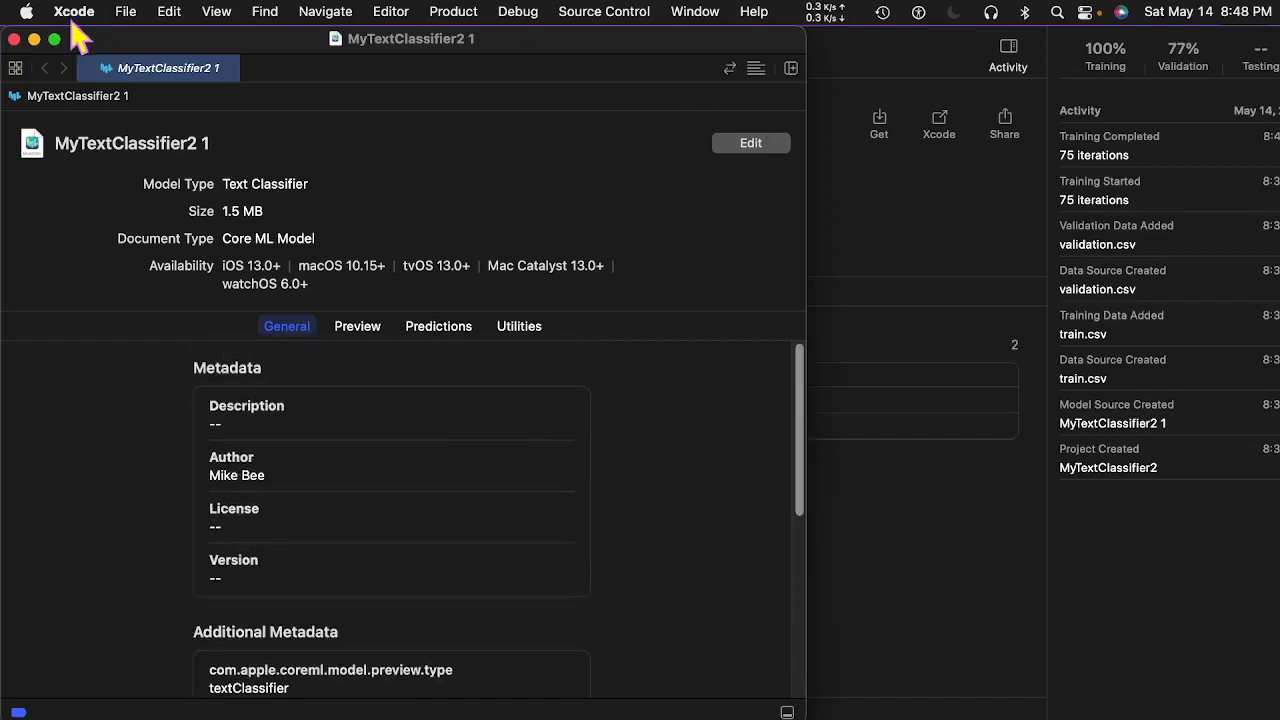
pyautogui.click(14, 40)
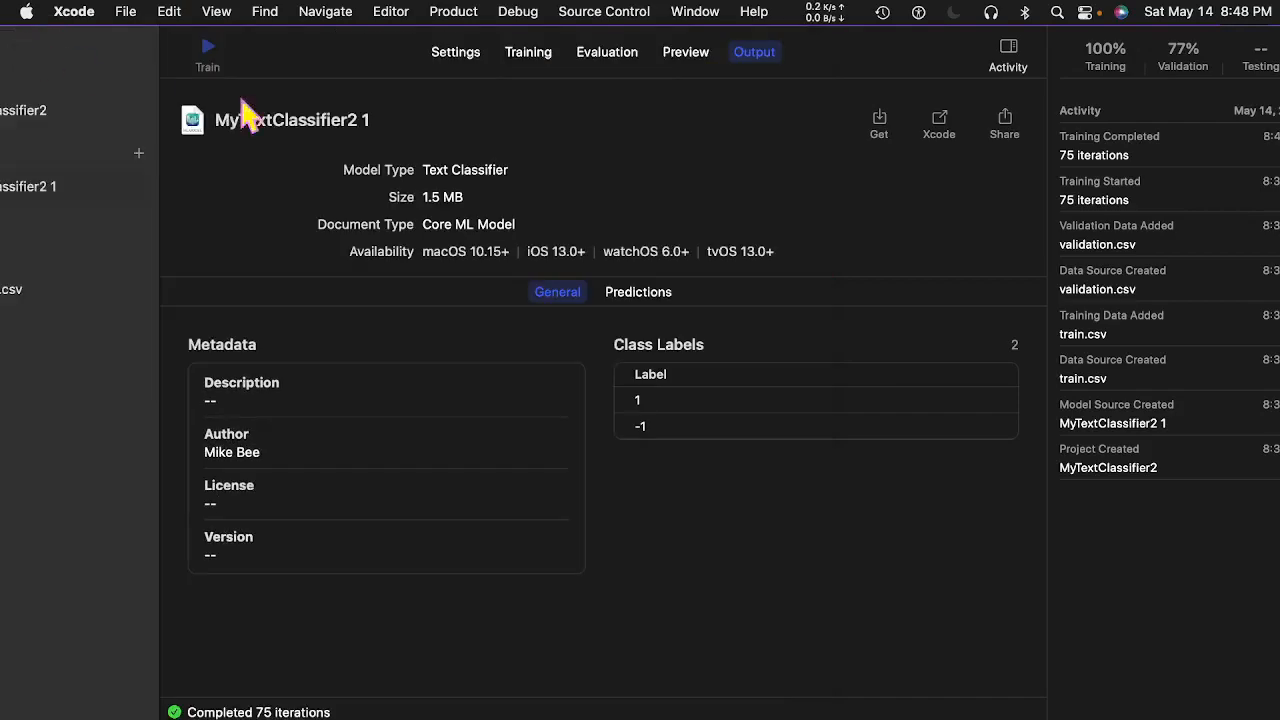
# Export the trained model under its default name, MyTextClassifier2 1.mlmodel, into the Stock folder.
pyautogui.click(886, 130)
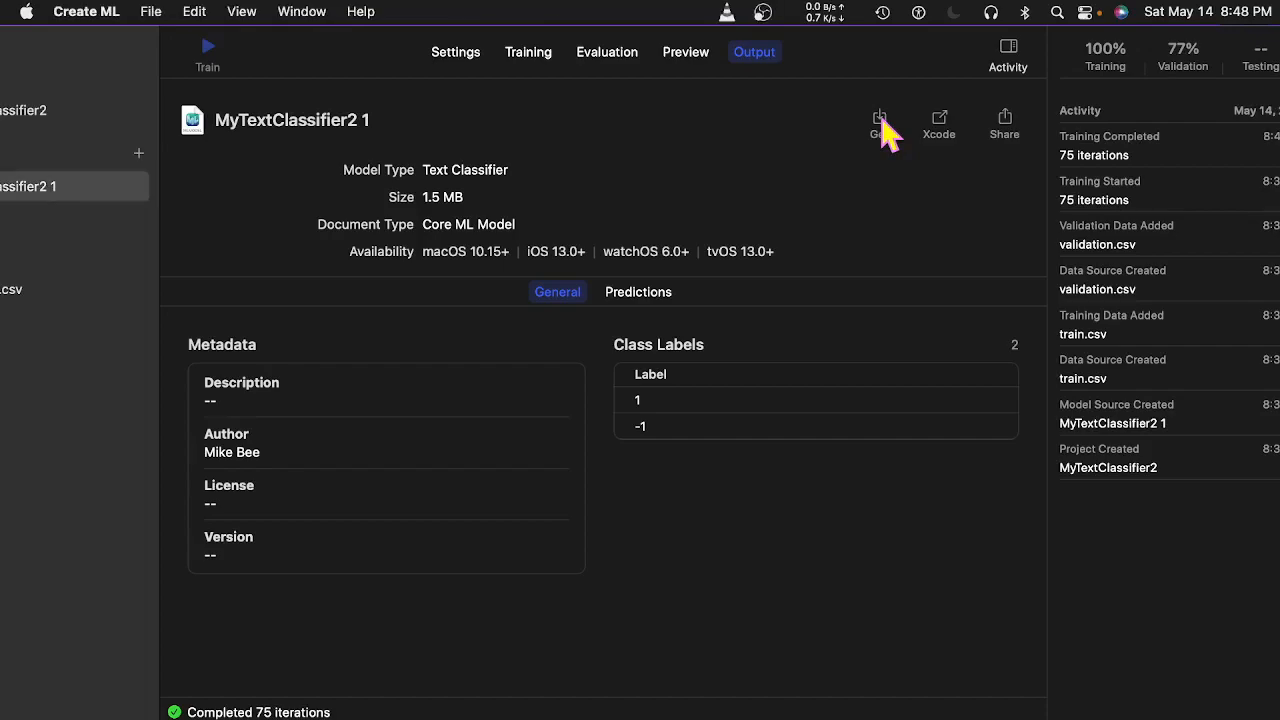
pyautogui.click(886, 130)
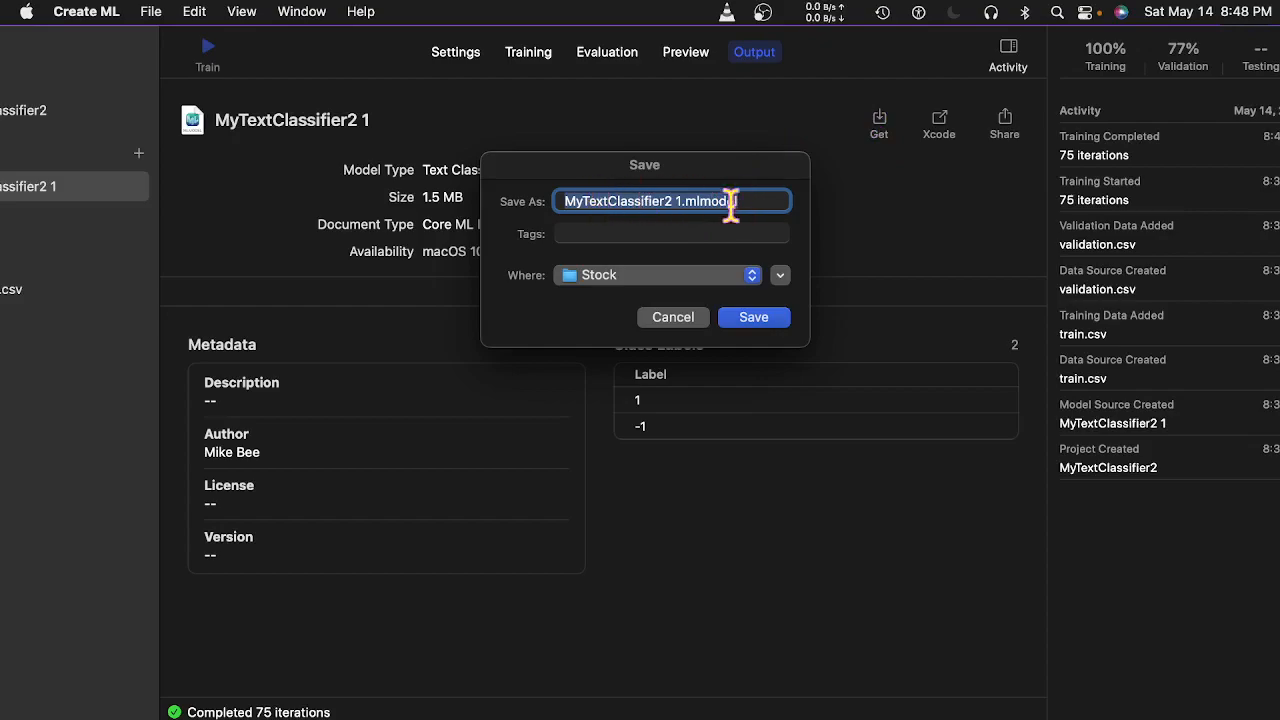
pyautogui.click(775, 317)
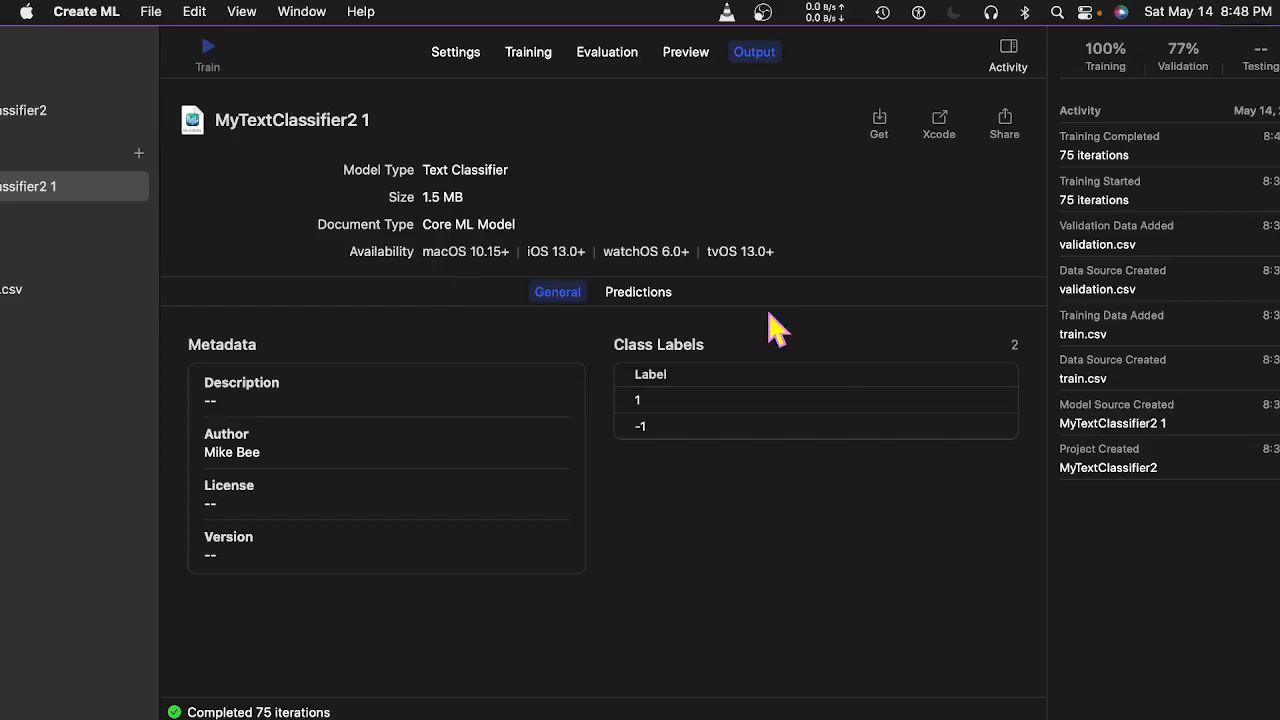
pyautogui.press('super+Tab')
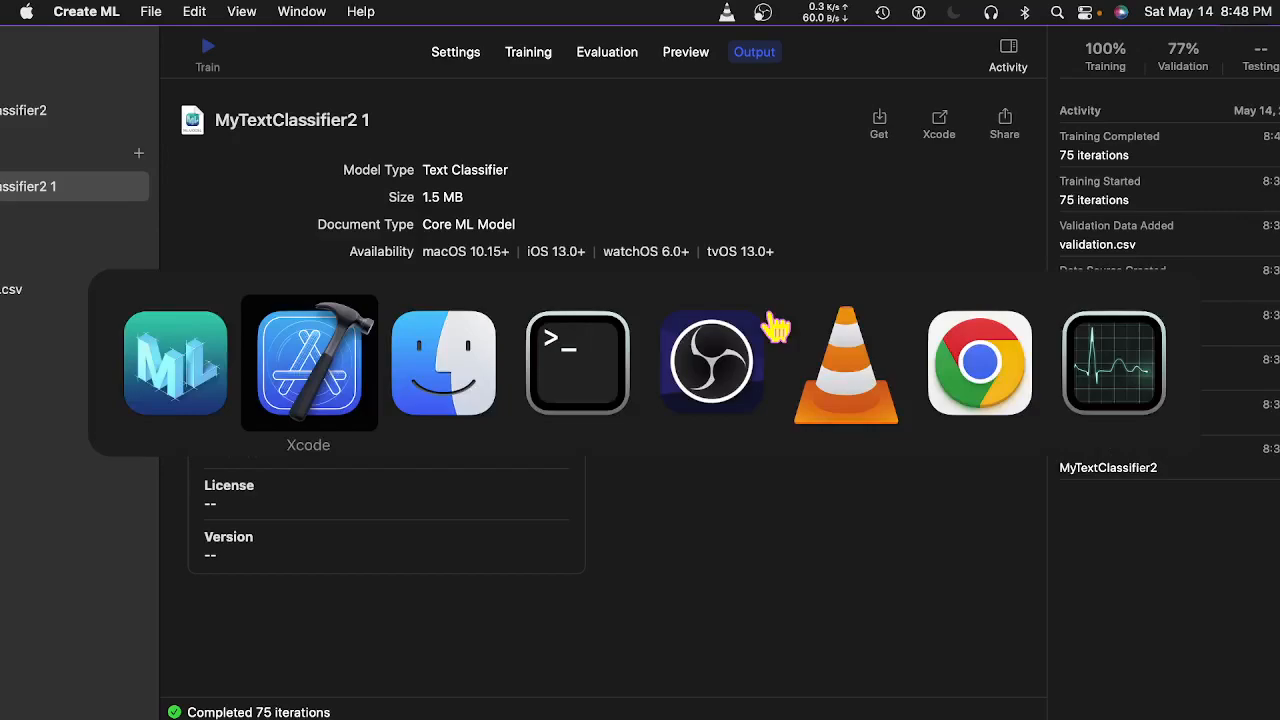
# Run 'll' in Terminal to confirm MyTextClassifier2 1.mlmodel (1487542 bytes) is in Stock, then return.
pyautogui.press('super+Tab')
pyautogui.press('super+Tab')
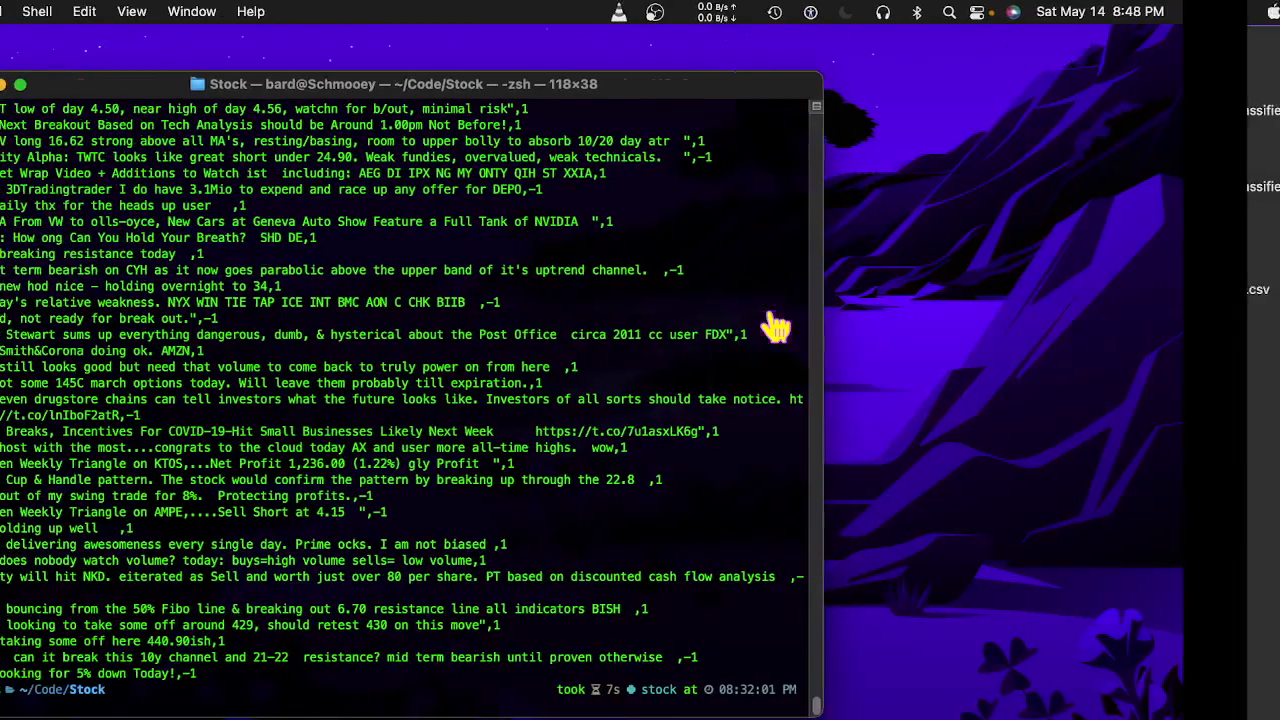
pyautogui.write('ll')
pyautogui.press('Return')
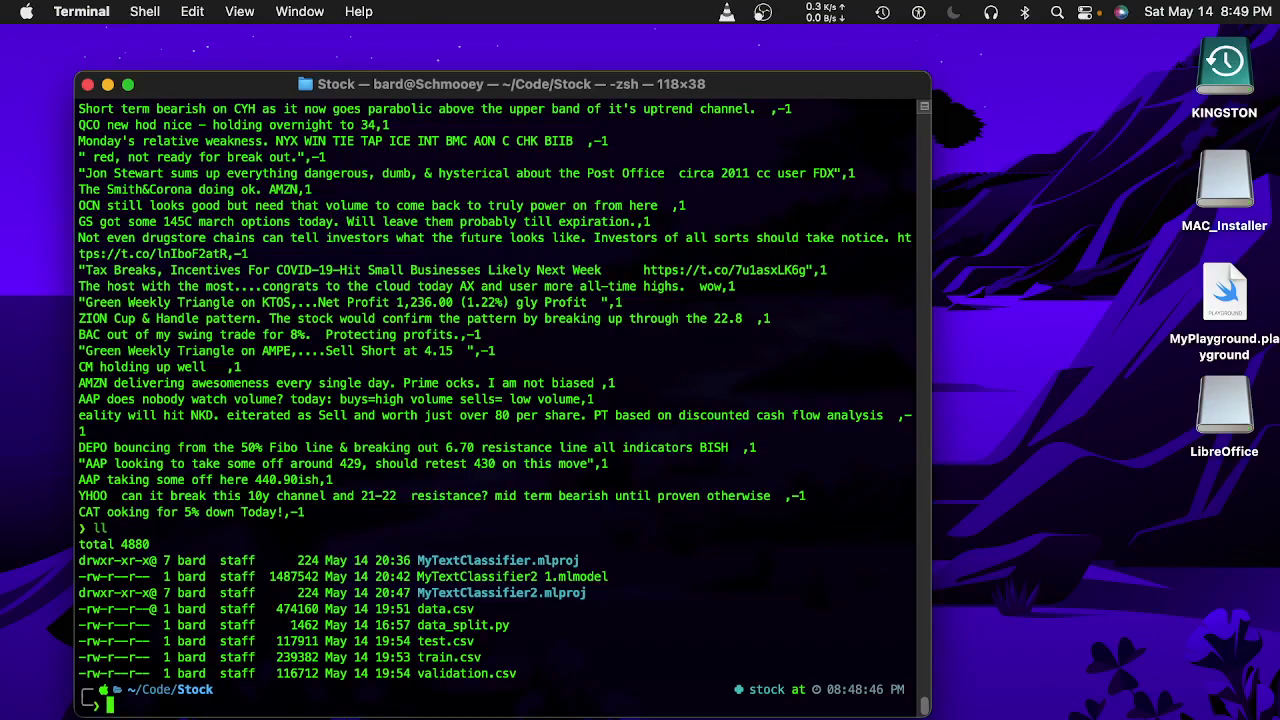
pyautogui.press('super+Tab')
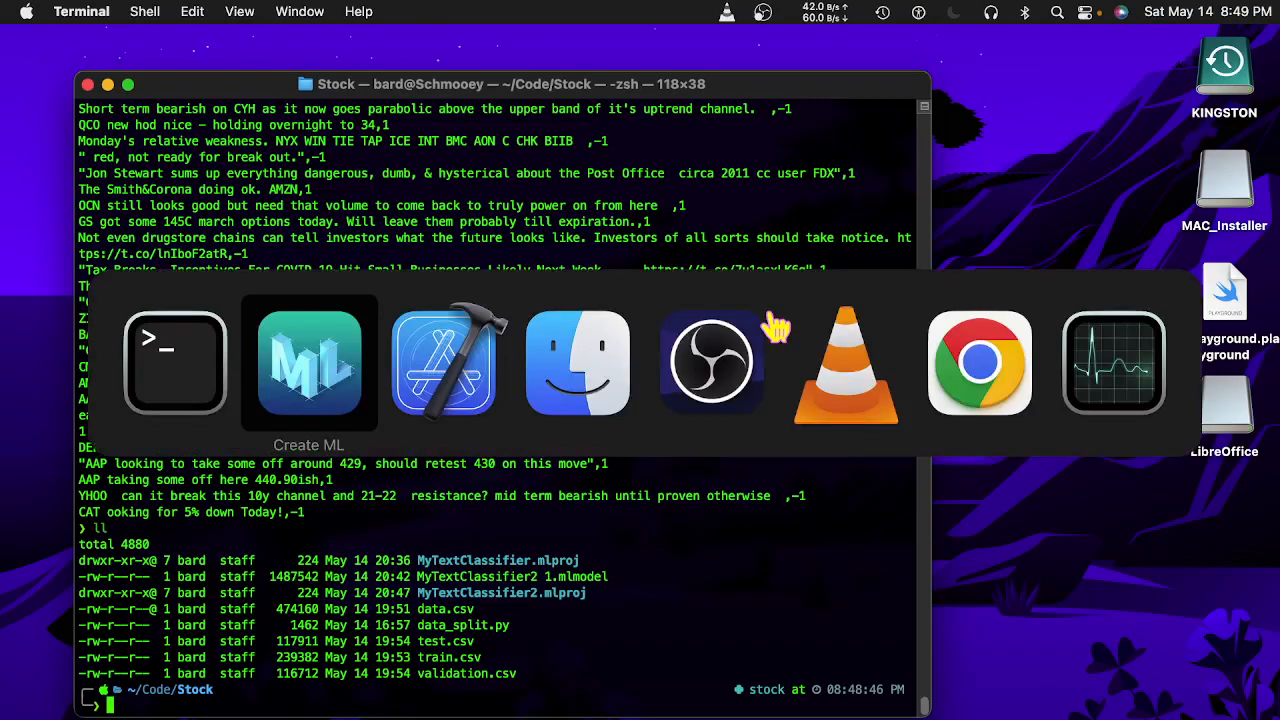
pyautogui.press('Tab')
pyautogui.press('Tab')
pyautogui.press('Tab')
pyautogui.press('Tab')
pyautogui.press('Tab')
pyautogui.press('Tab')
pyautogui.press('Tab')
pyautogui.press('Tab')
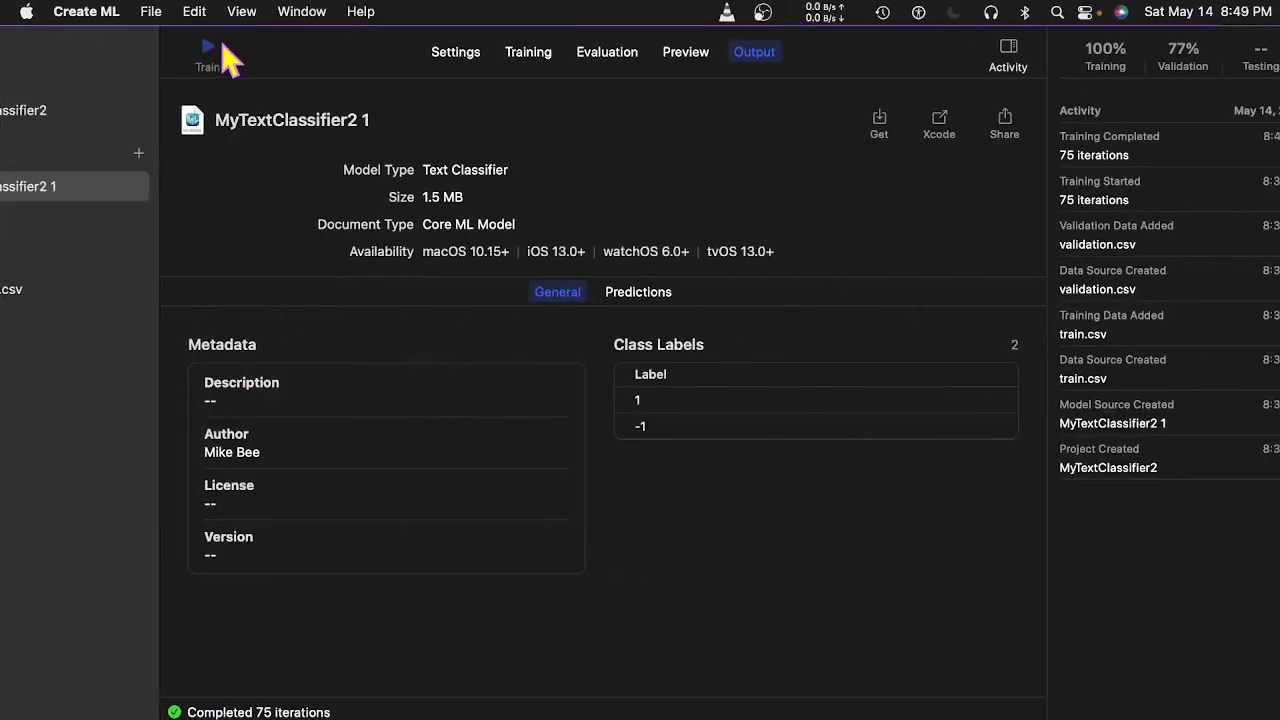
# Start a Text Classification project, append 3 to name it MyTextClassifier3, and create it in Stock.
pyautogui.click(72, 11)
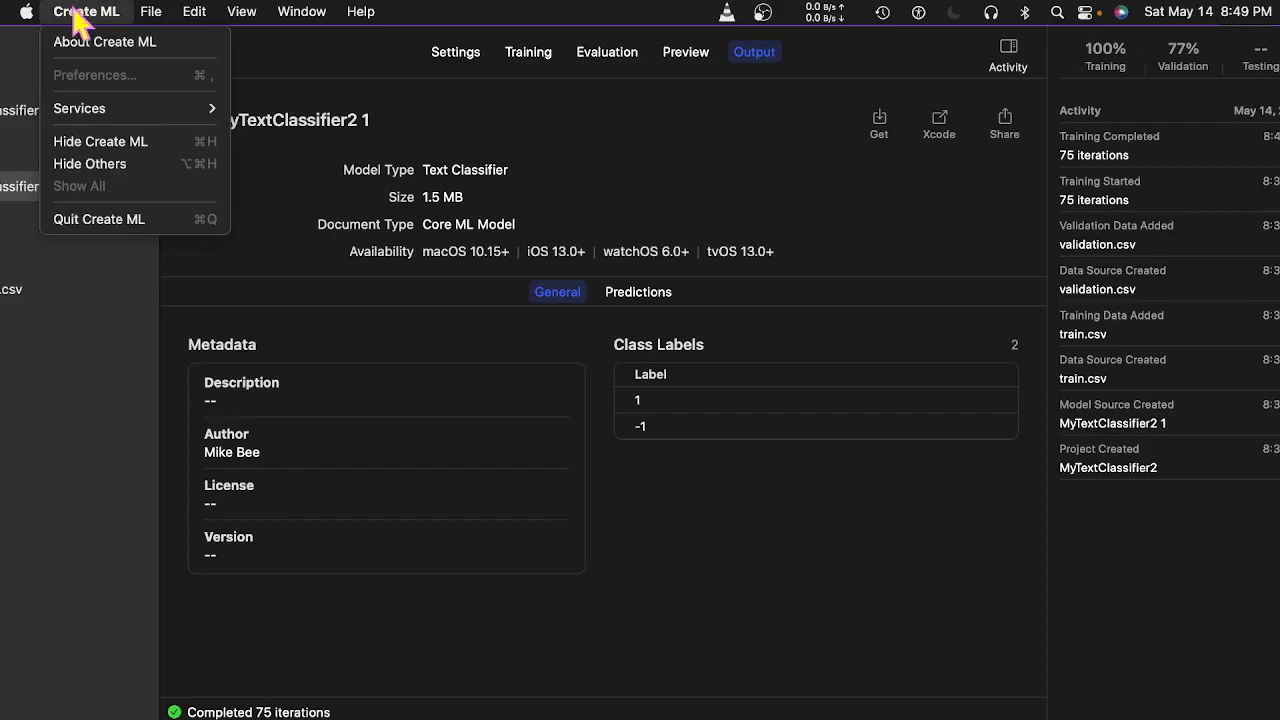
pyautogui.moveTo(151, 12)
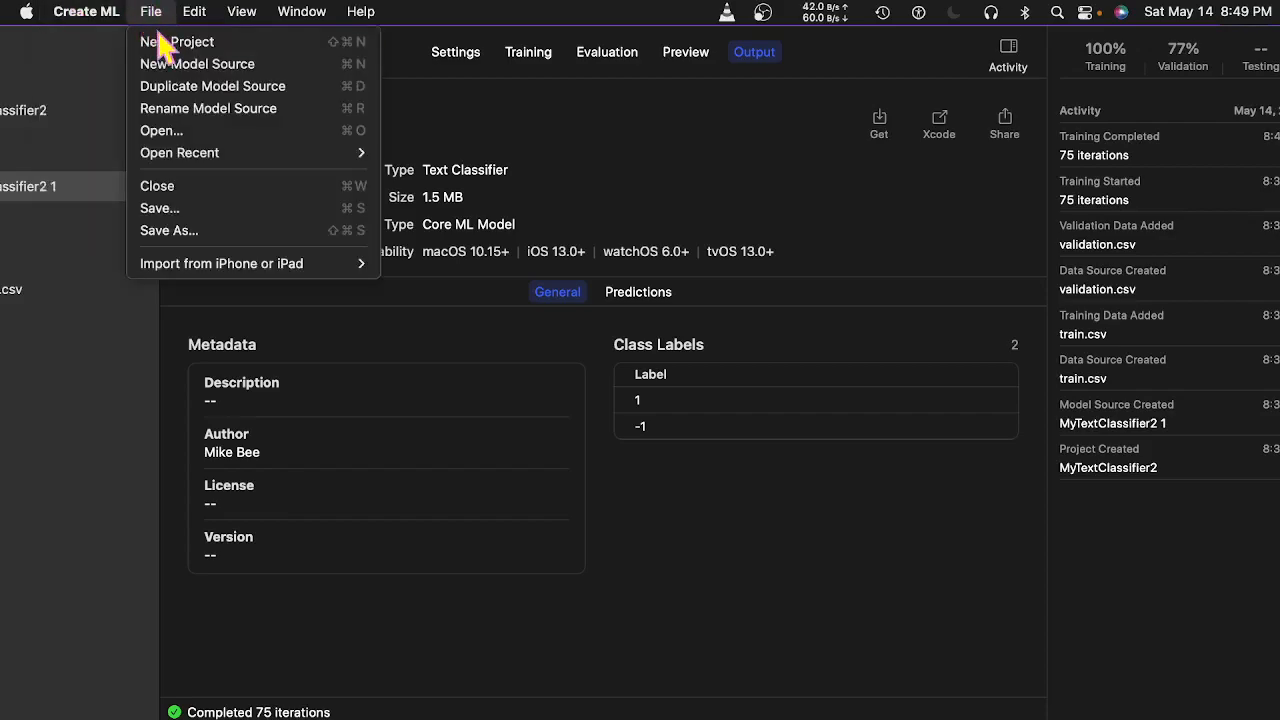
pyautogui.click(160, 42)
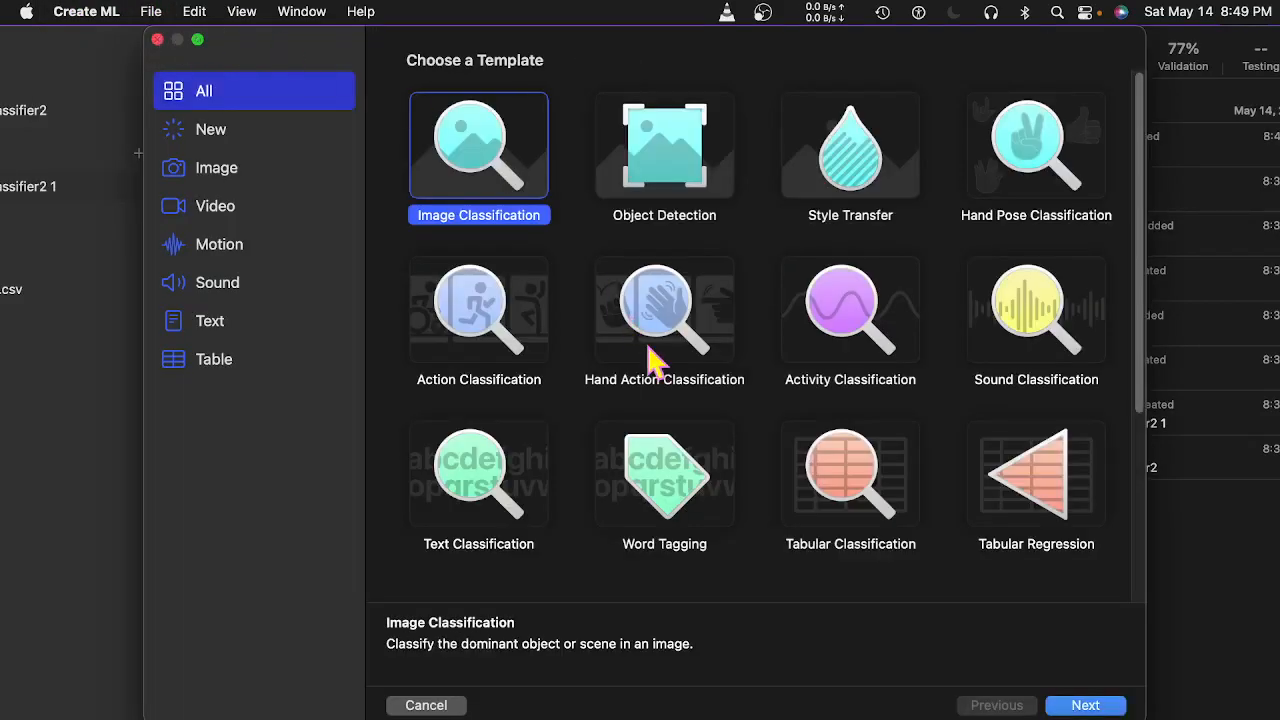
pyautogui.click(487, 476)
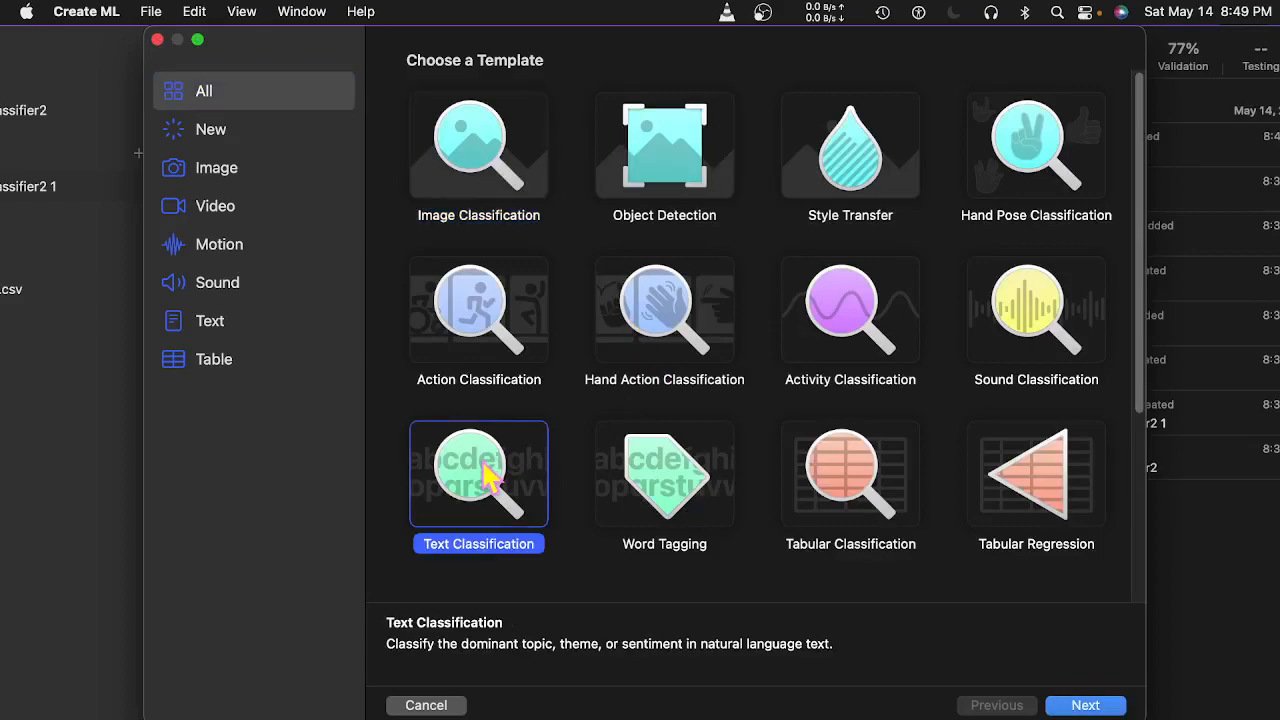
pyautogui.doubleClick(487, 476)
pyautogui.click(640, 296)
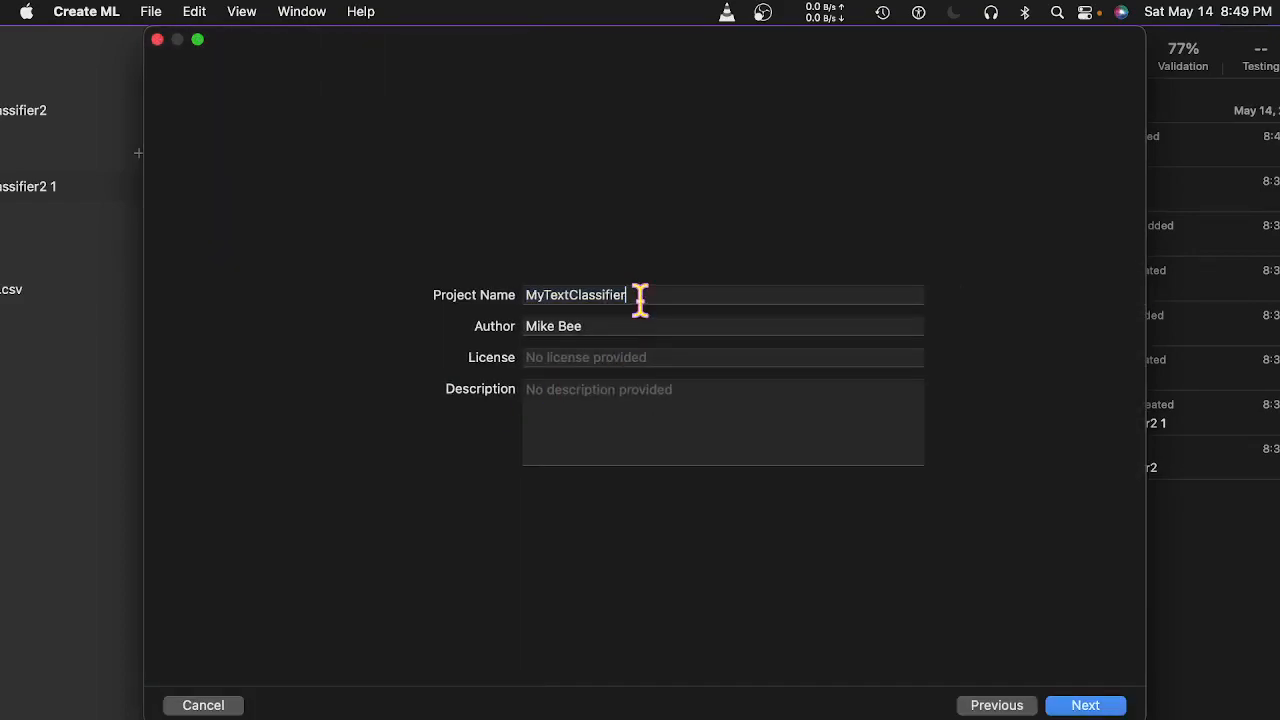
pyautogui.write('3')
pyautogui.click(1070, 704)
pyautogui.click(990, 573)
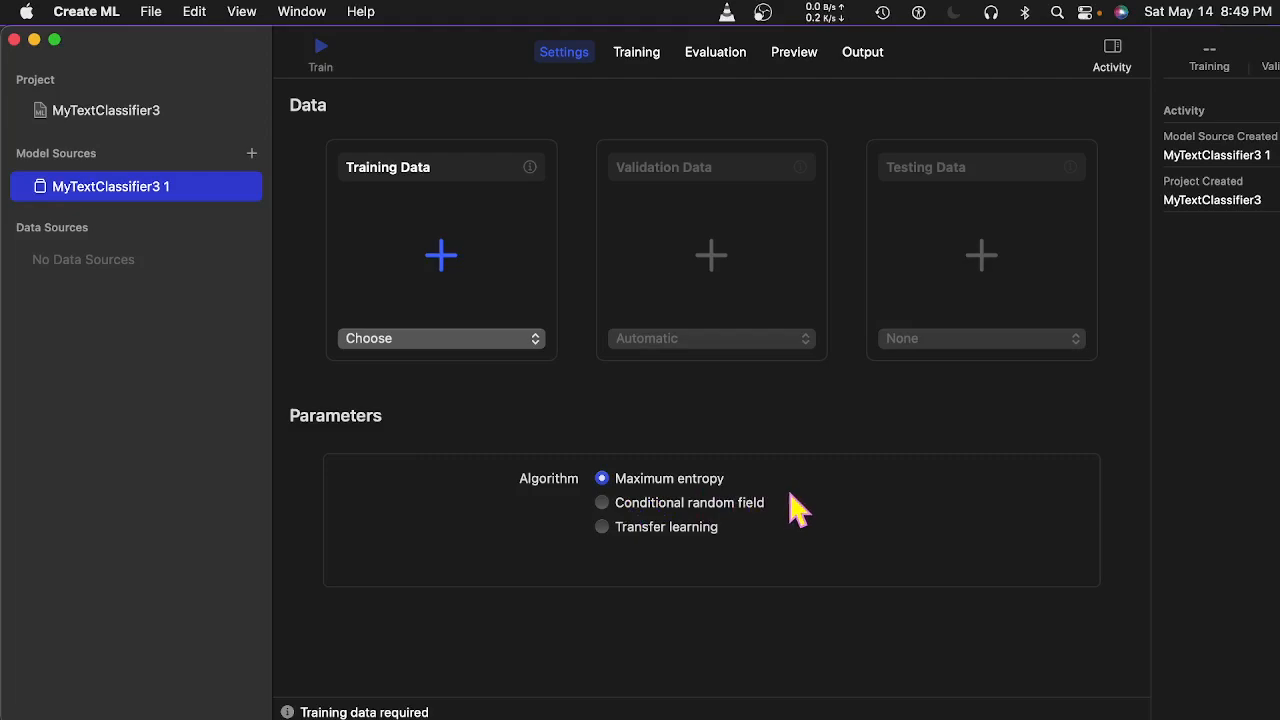
# Choose Transfer learning as the algorithm, giving the Dynamic embedding feature extractor.
pyautogui.click(602, 528)
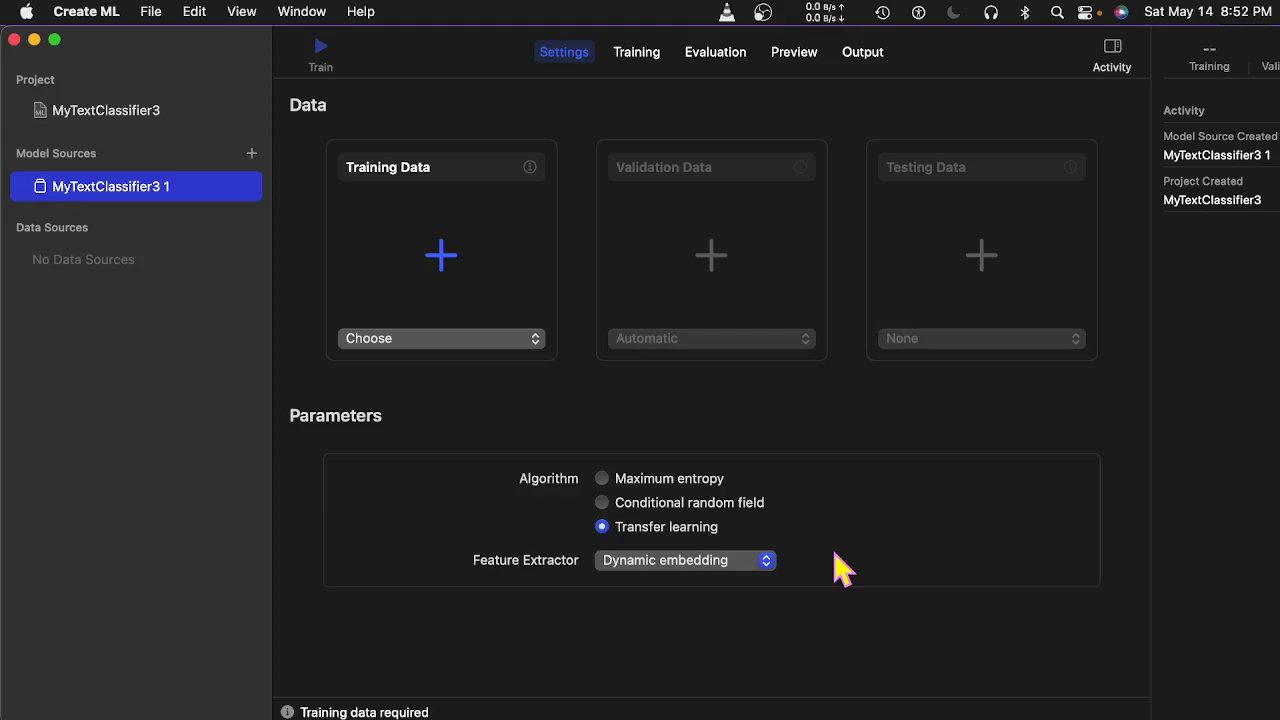
# Bring OBS to the front and activate the Just me! scene to show the camera view.
pyautogui.press('super+Tab')
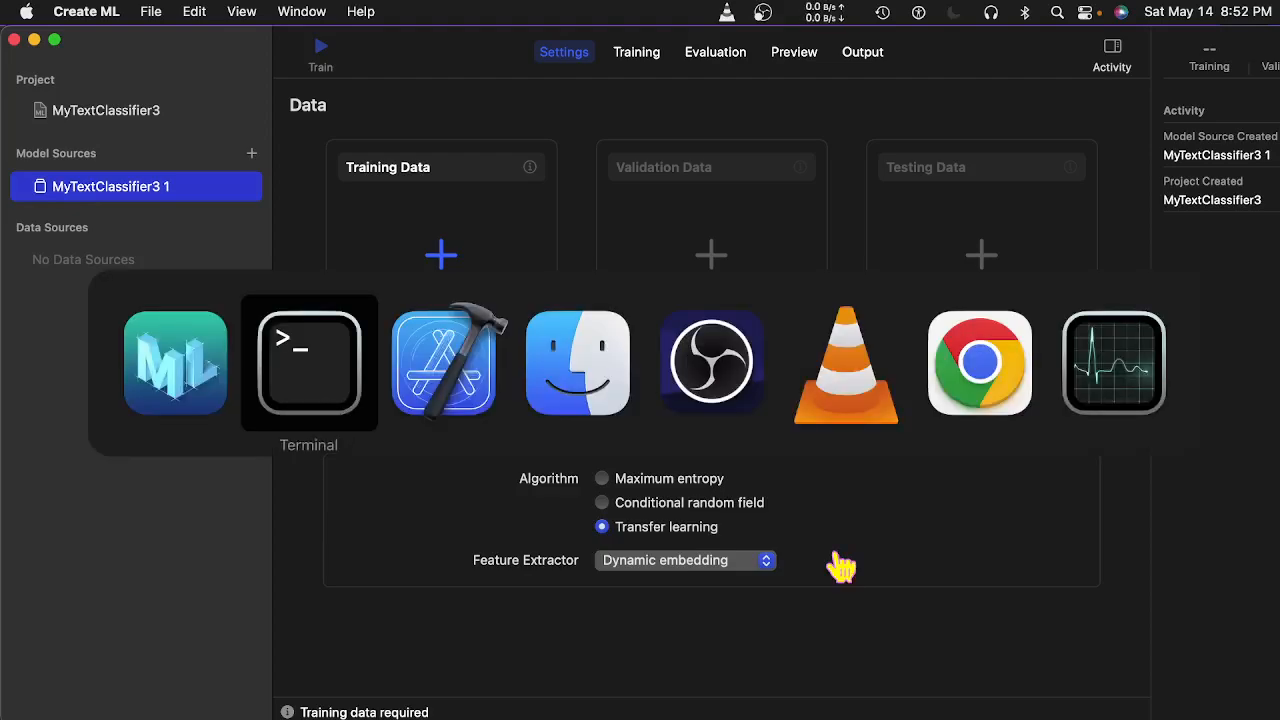
pyautogui.press('super+Tab')
pyautogui.press('super+Tab')
pyautogui.press('super+Tab')
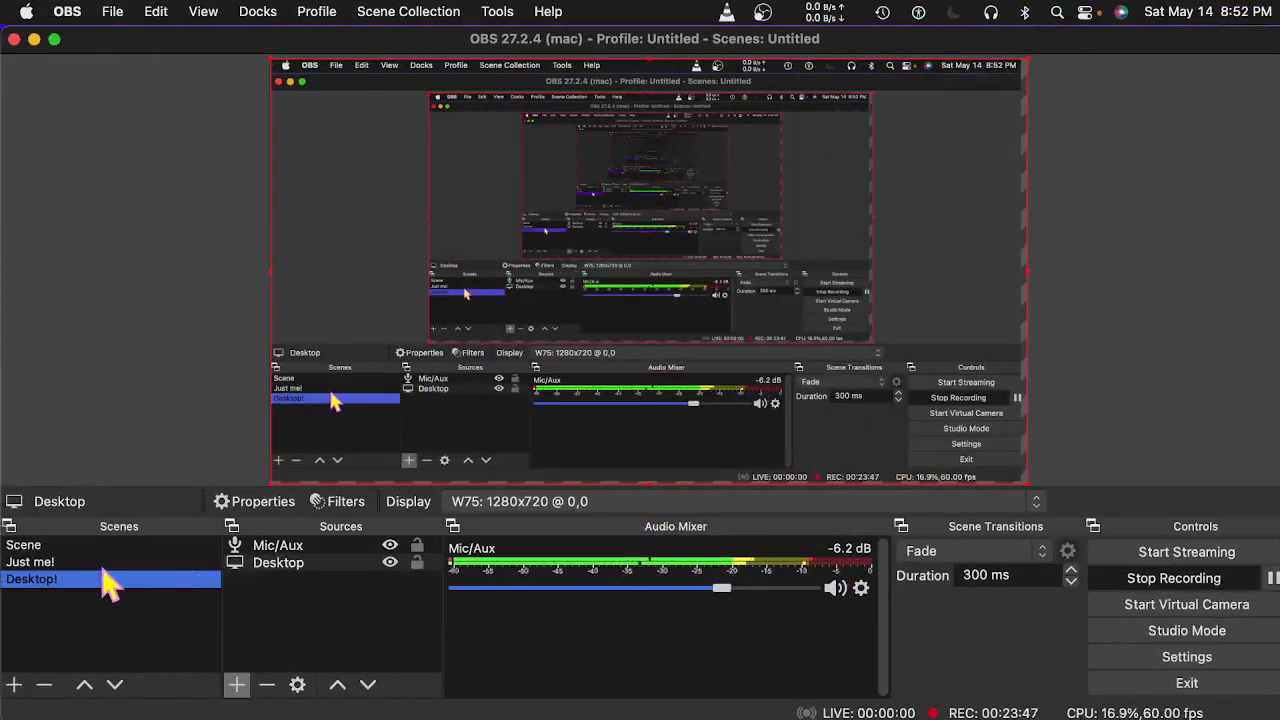
pyautogui.click(60, 563)
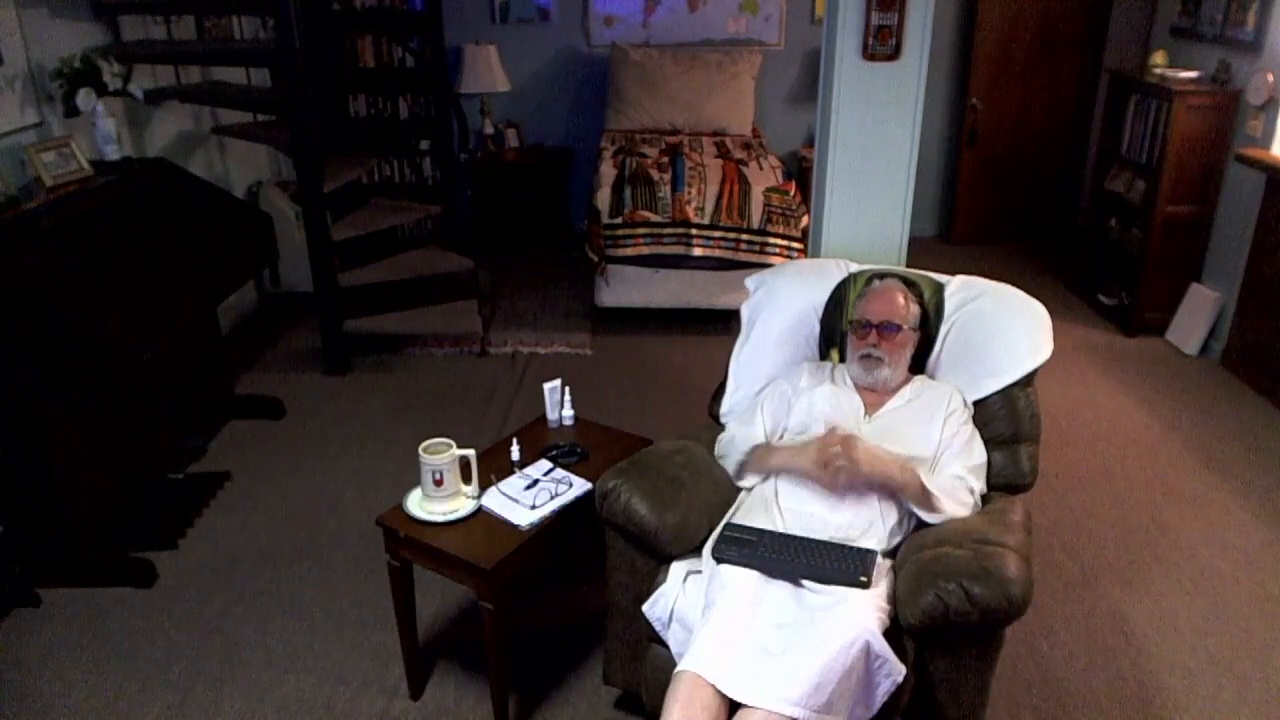